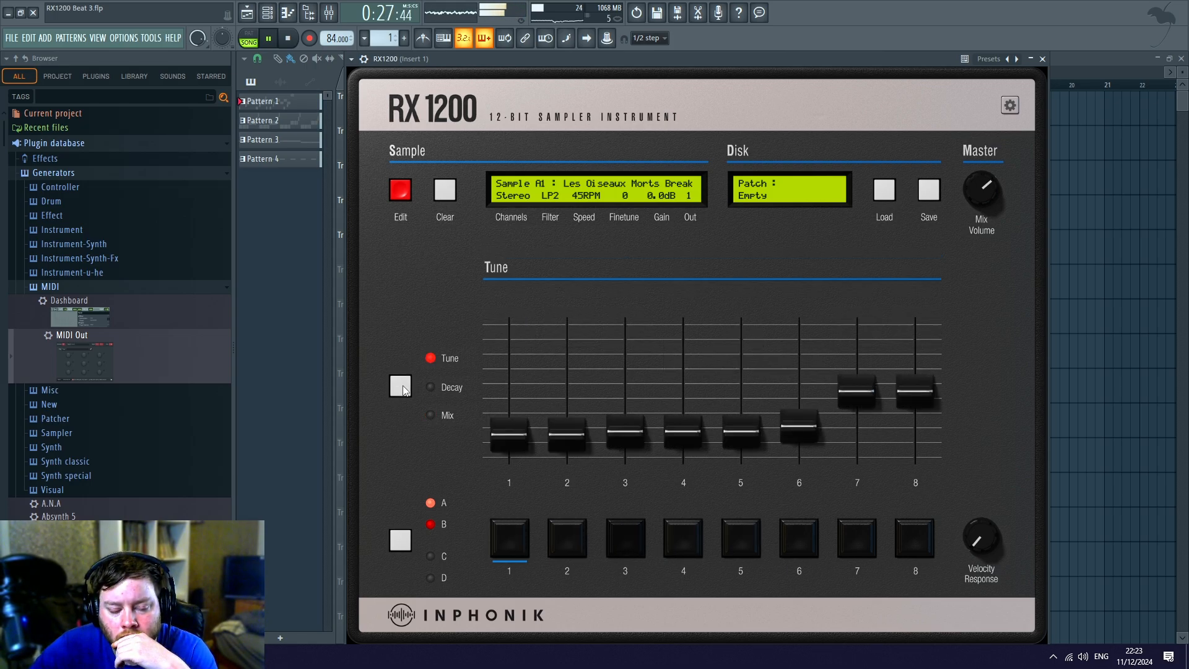
Switch the sliders from Tune through Decay to Mix to view each pad's settings.
left_click(401, 388)
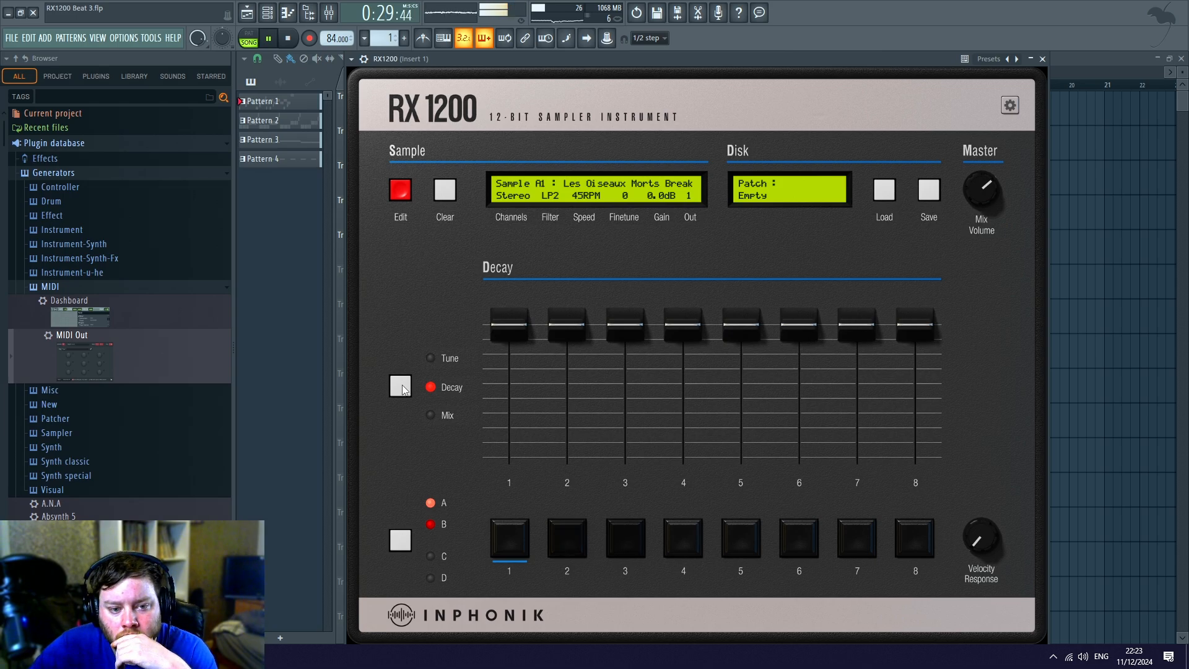
left_click(401, 386)
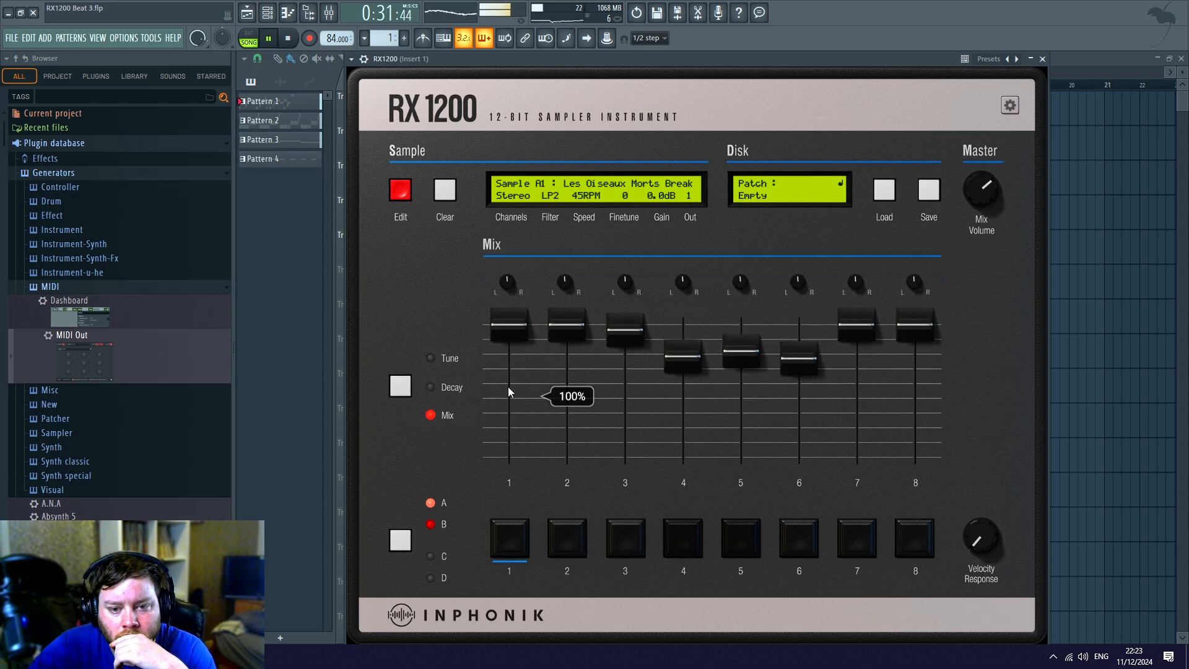
mouse_move(697, 373)
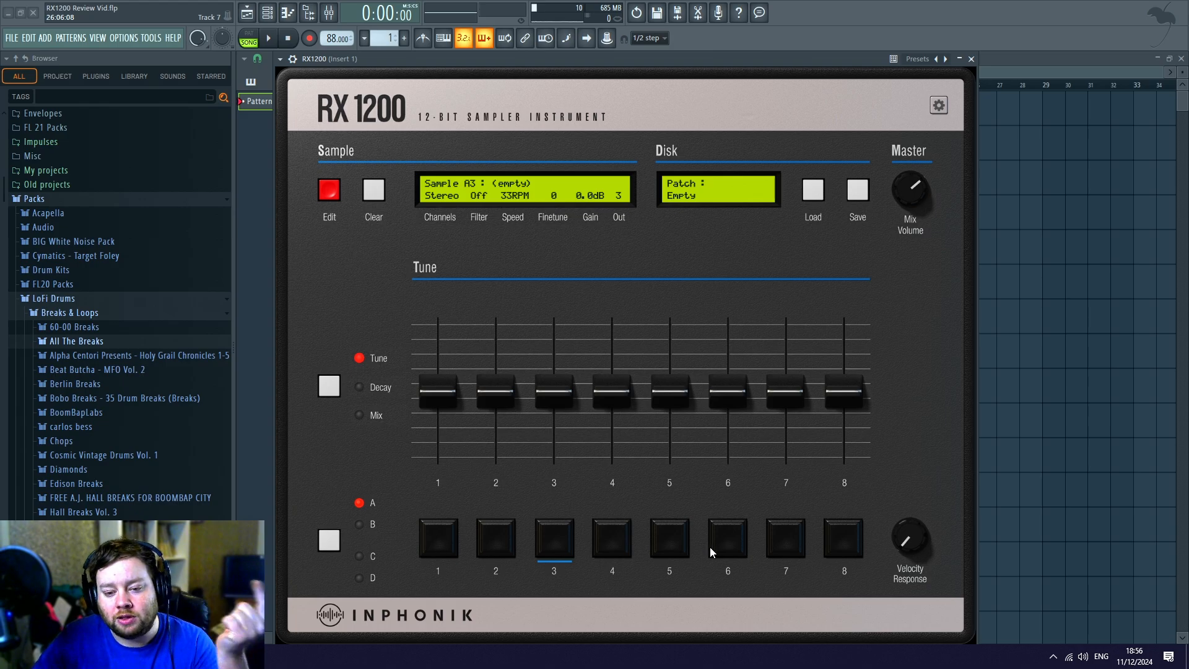
Step through pads 1, 2, 4, 5, 6 and 8 of bank A to view their sample slots.
left_click(448, 545)
left_click(501, 548)
left_click(616, 539)
left_click(678, 534)
left_click(737, 538)
left_click(852, 535)
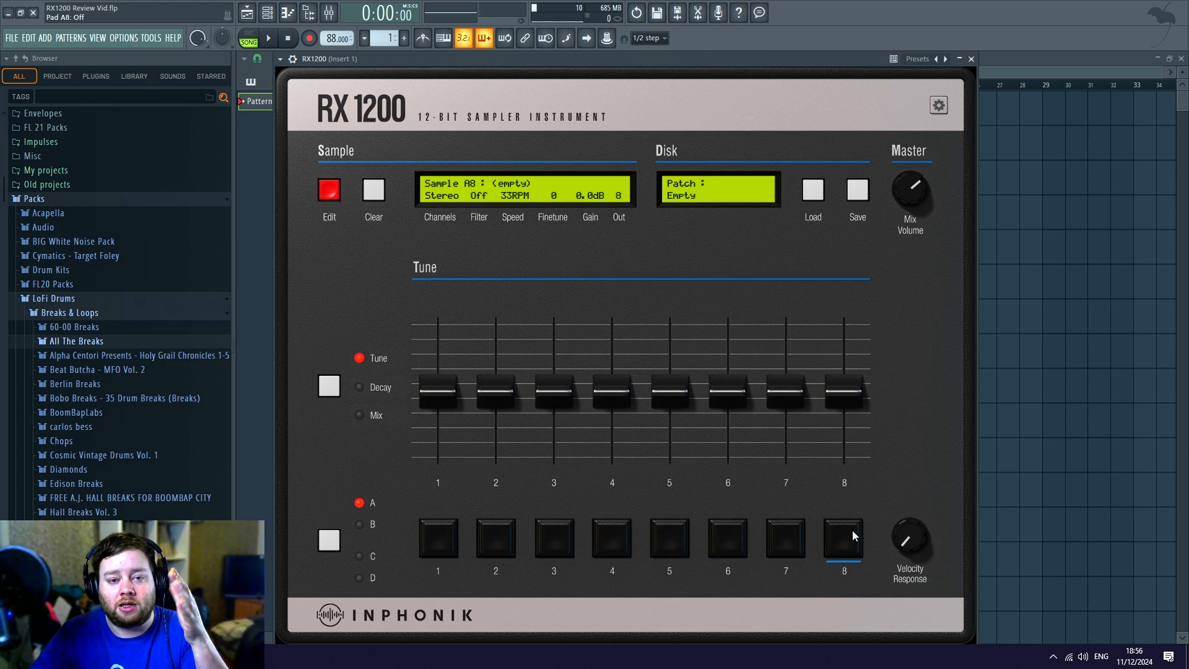
Select pad 1 of bank A, view its sample editor and return to the main panel.
left_click(457, 543)
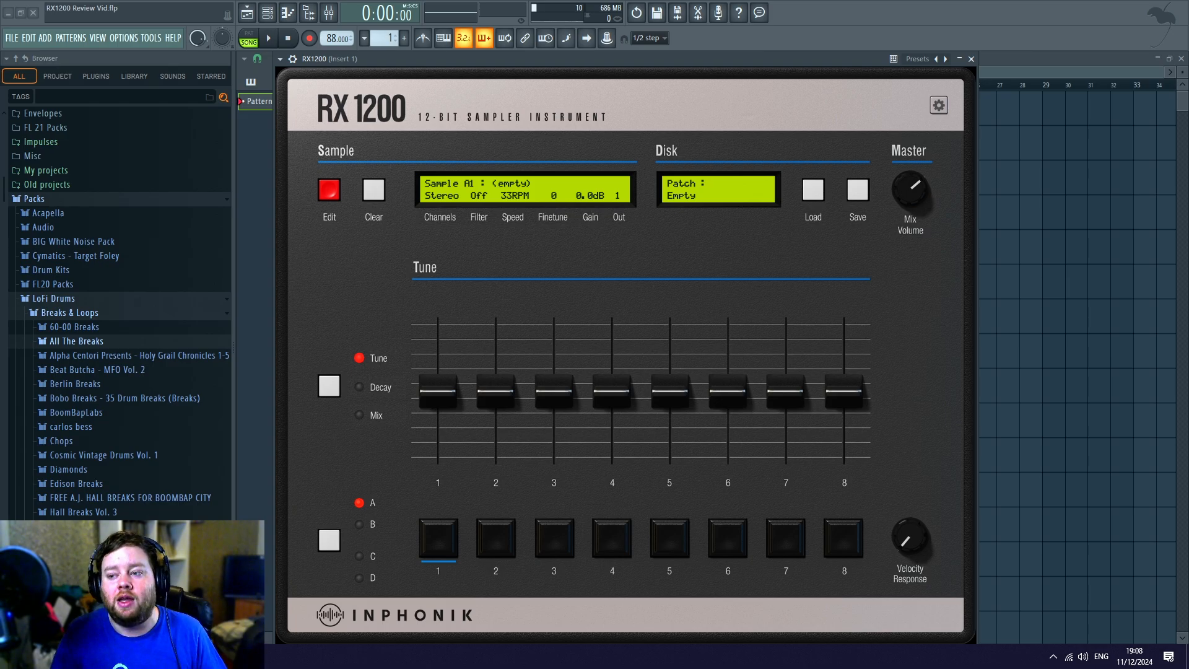
left_click(323, 195)
left_click(932, 626)
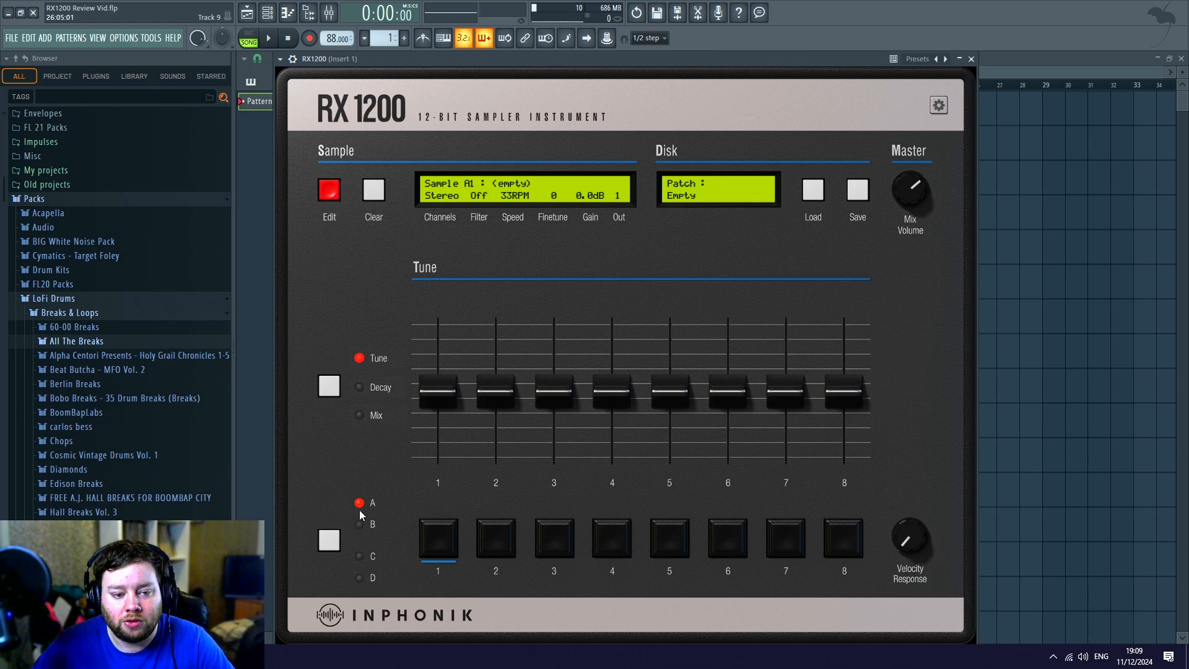
Cycle through pad banks A, B, C and D, ending back on bank A.
left_click(331, 541)
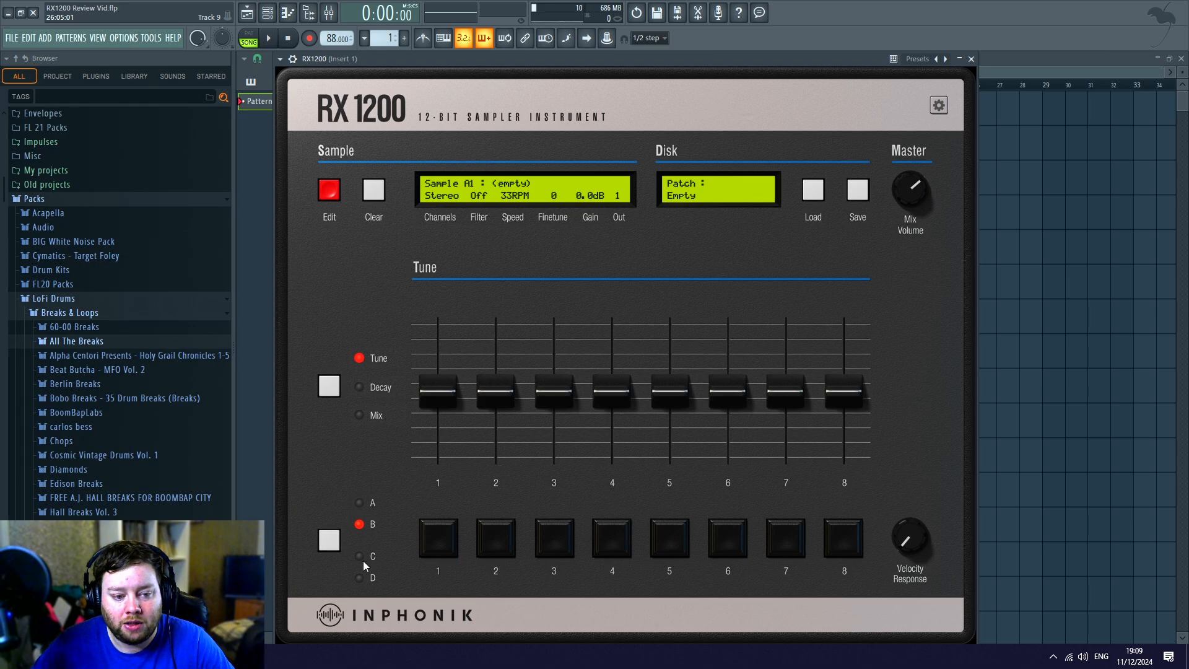
left_click(329, 541)
left_click(329, 541)
left_click(328, 540)
left_click(328, 540)
left_click(327, 540)
left_click(327, 541)
Select several bank A pads in turn to compare their output assignments, finishing on pad 1.
left_click(494, 538)
left_click(547, 533)
left_click(612, 537)
left_click(669, 537)
left_click(843, 536)
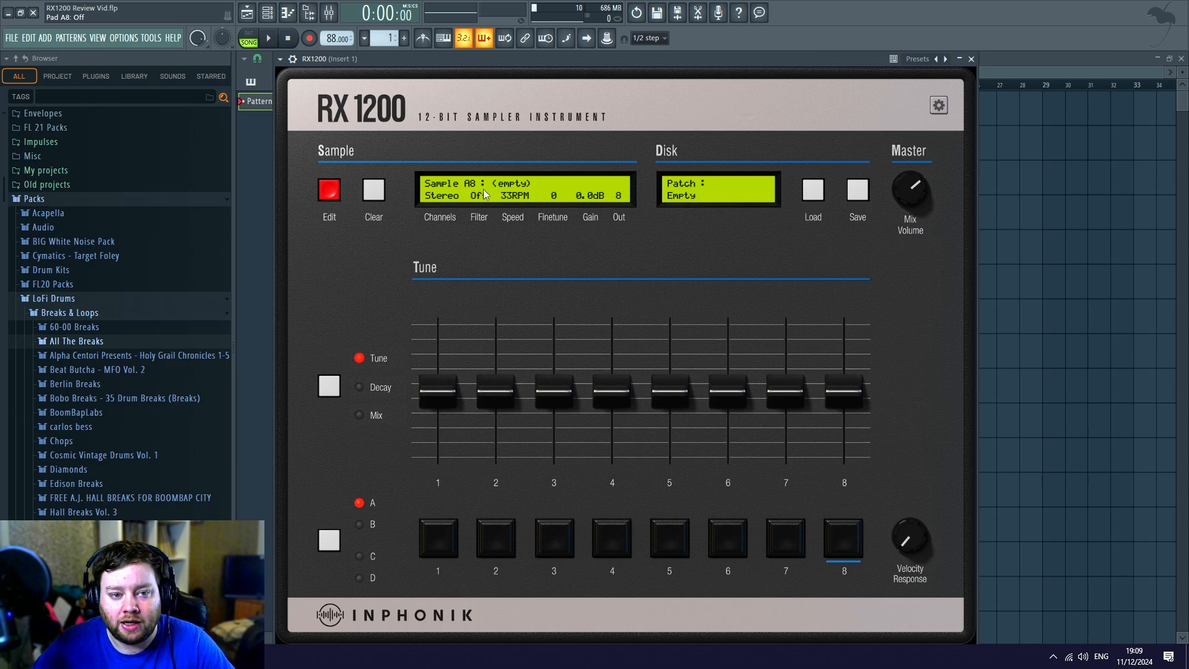
left_click(438, 536)
left_click(612, 536)
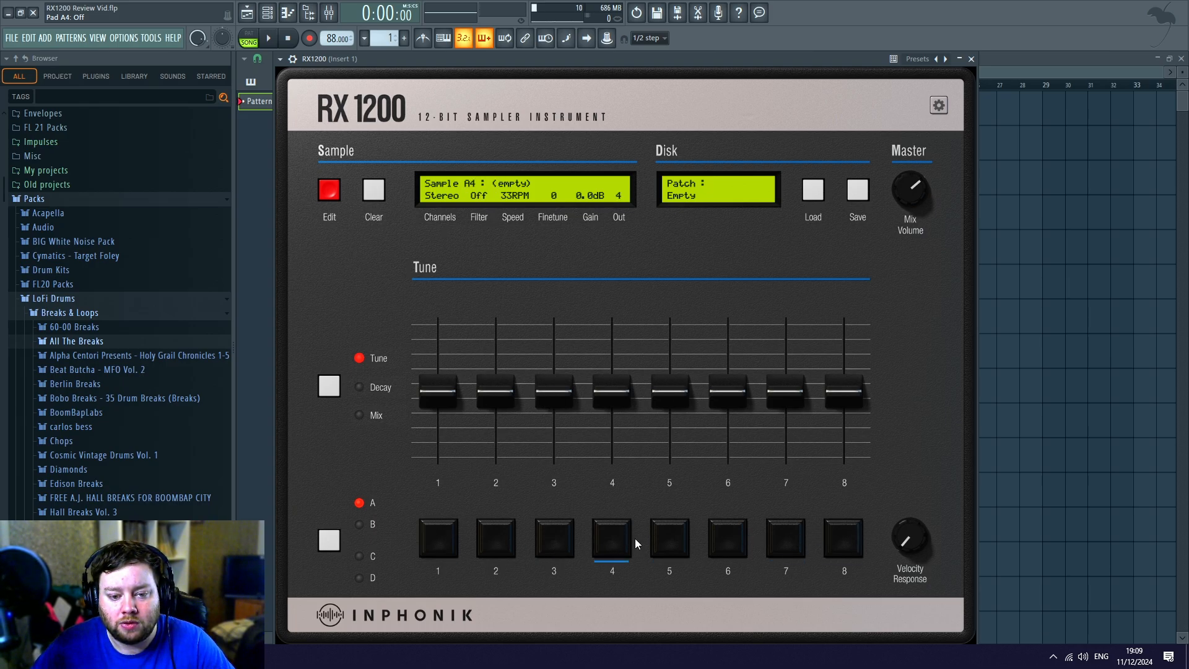
left_click(728, 536)
left_click(844, 536)
left_click(437, 537)
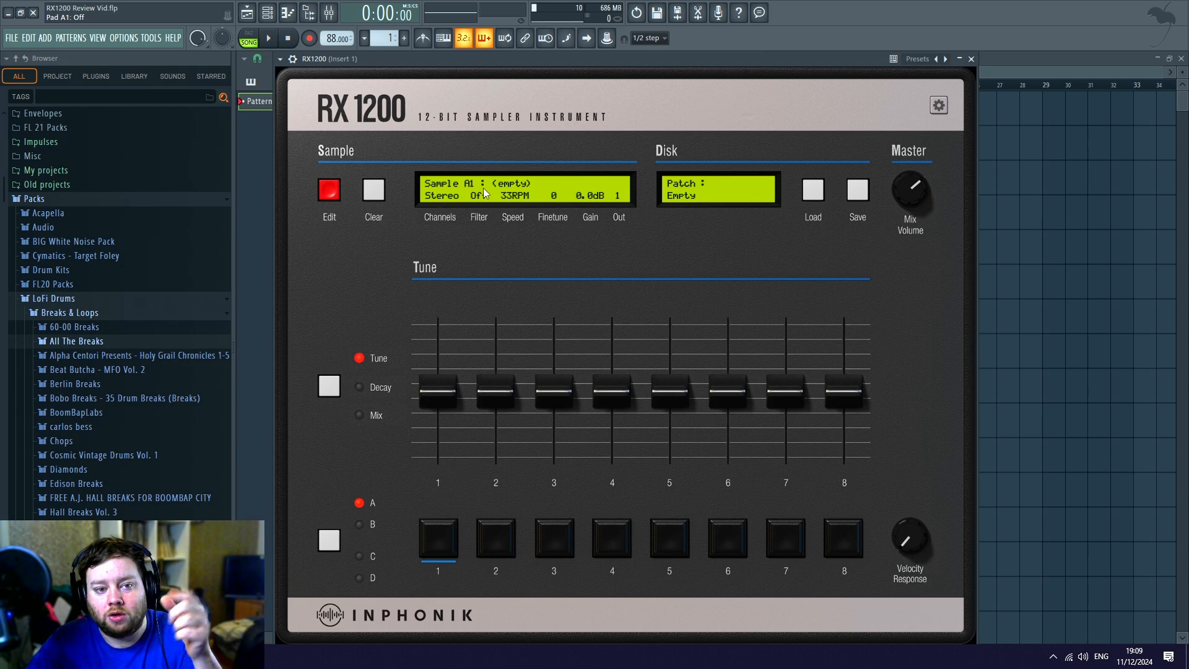
Review the channel options for sample A1 and leave it set to Stereo.
left_click(442, 195)
left_click(452, 204)
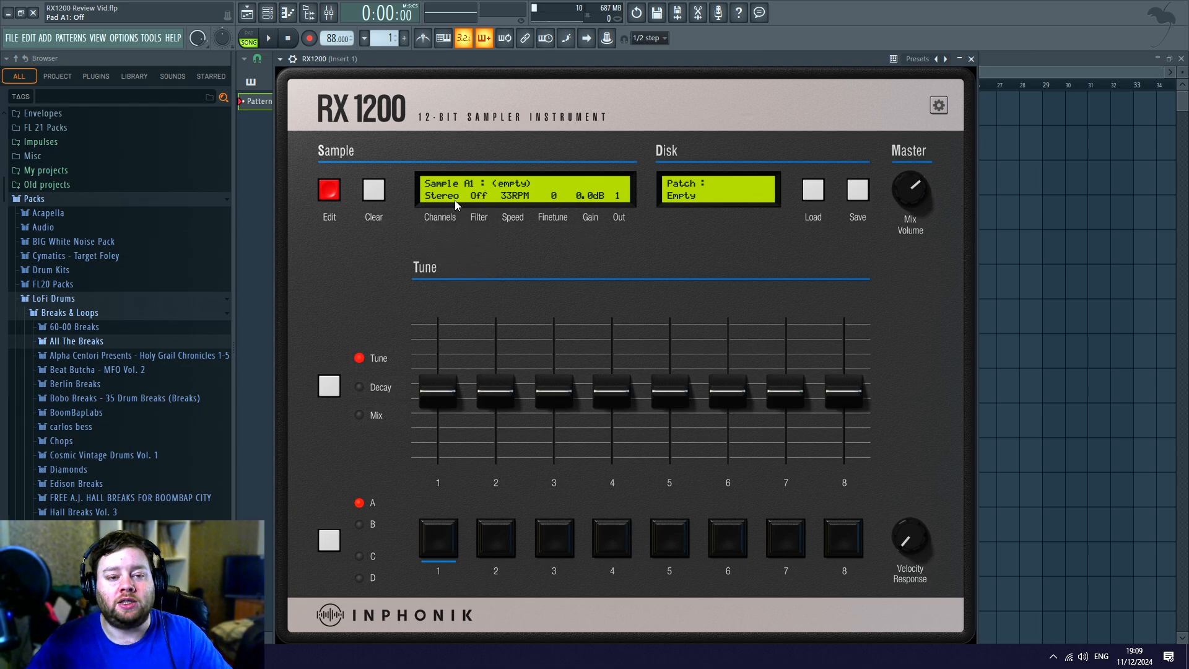
left_click(454, 199)
left_click(512, 255)
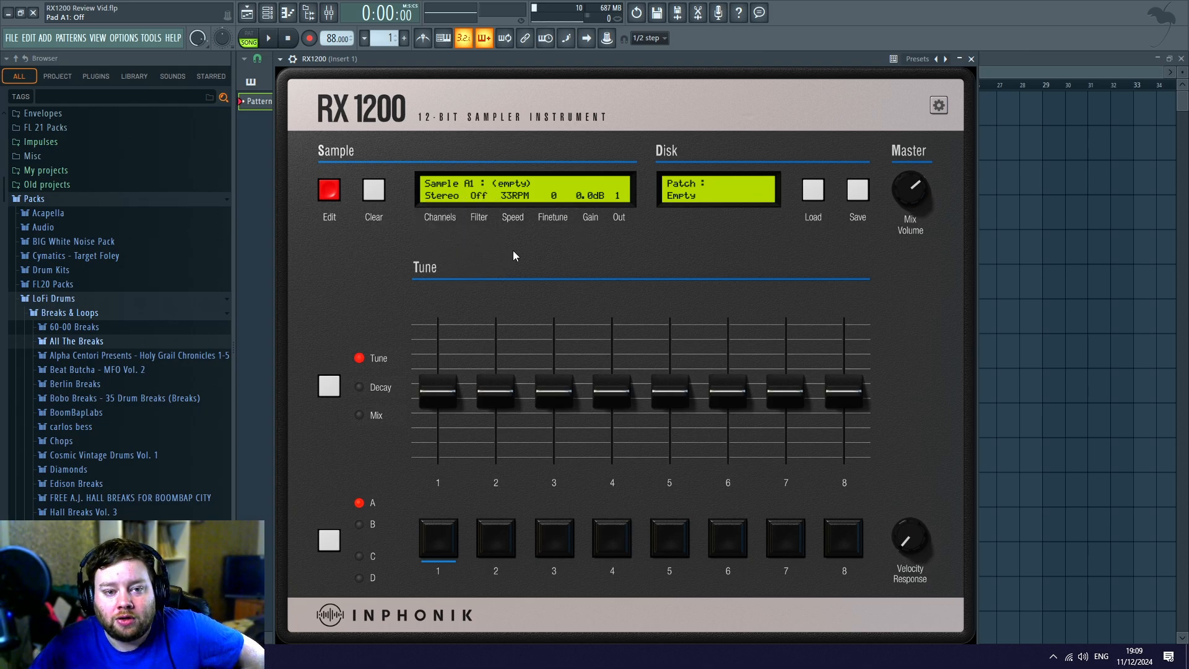
left_click(436, 199)
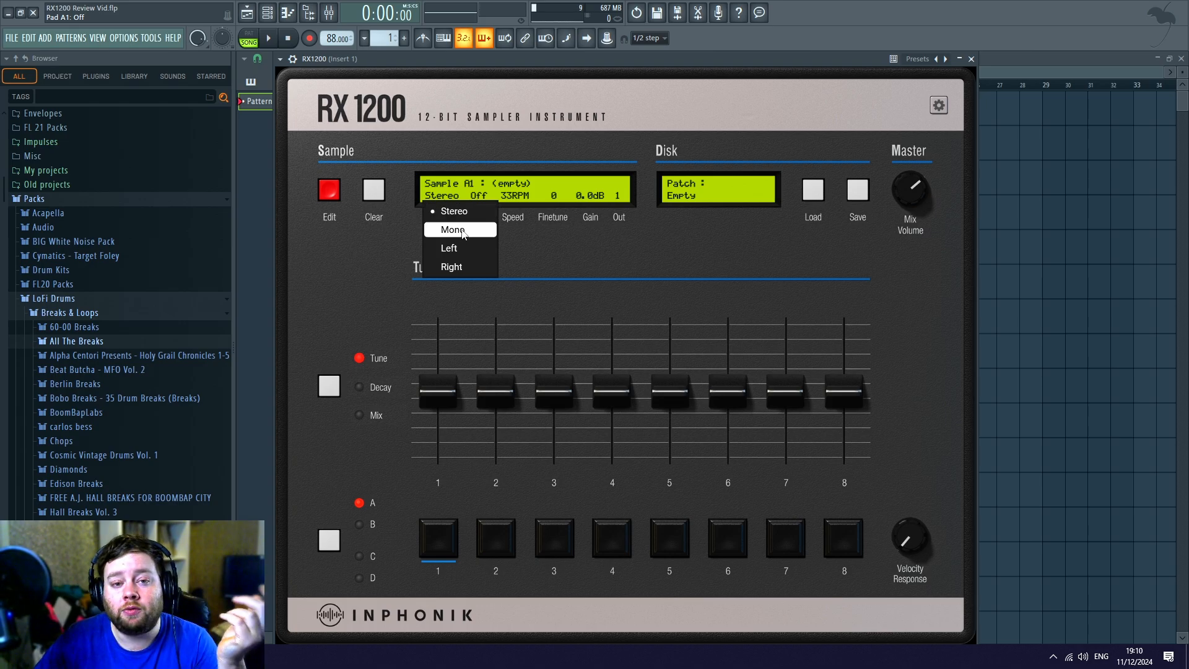
left_click(574, 240)
left_click(449, 199)
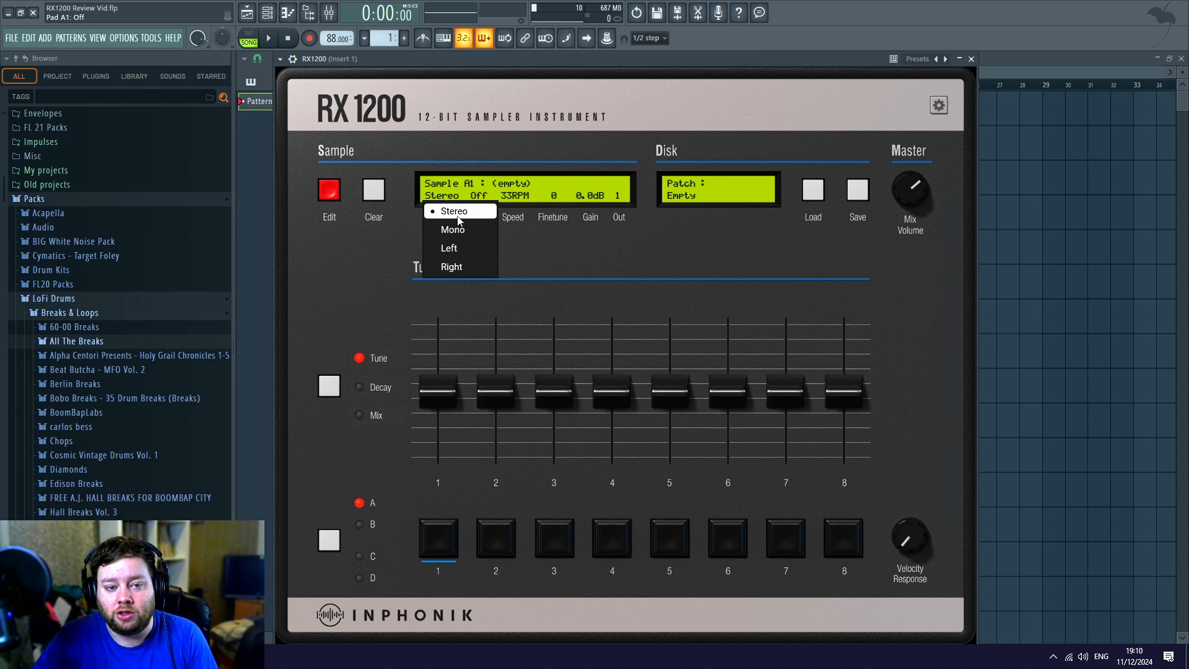
left_click(554, 253)
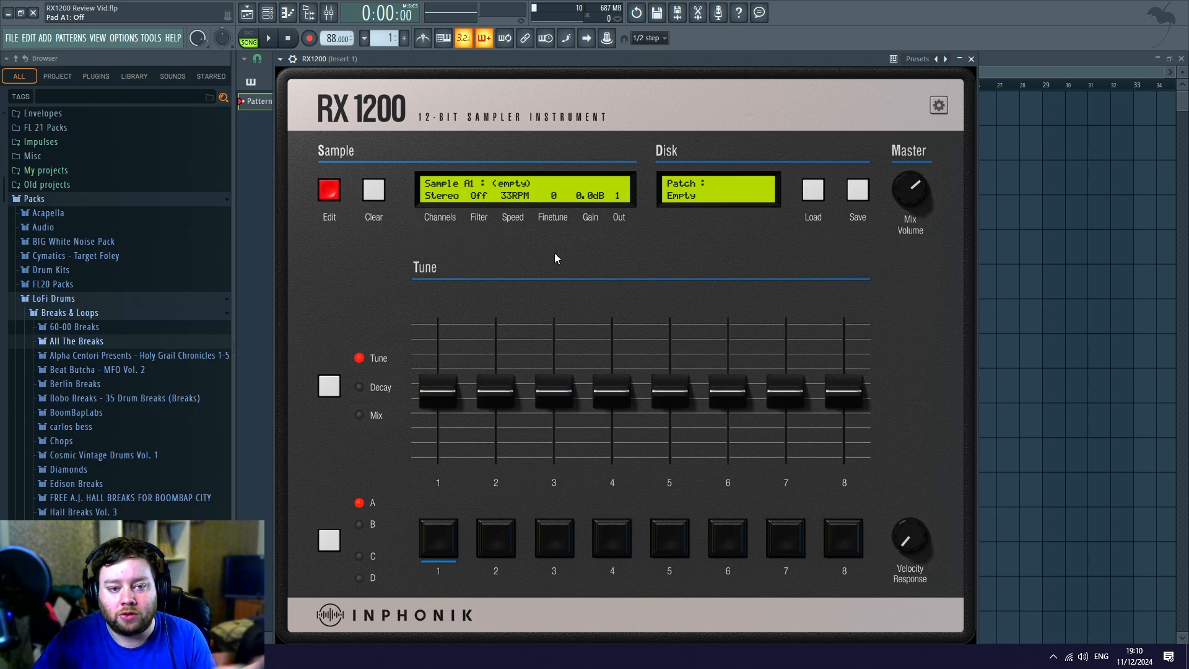
Review the filter choices and the playback speed choices for sample A1.
left_click(478, 197)
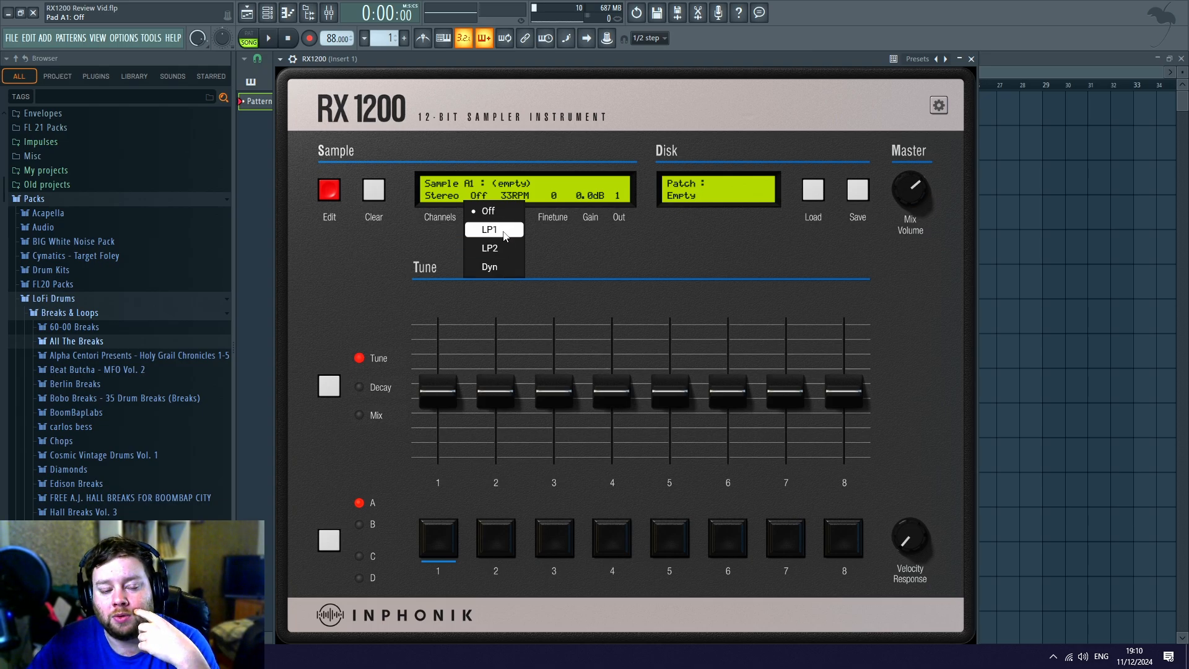
left_click(571, 252)
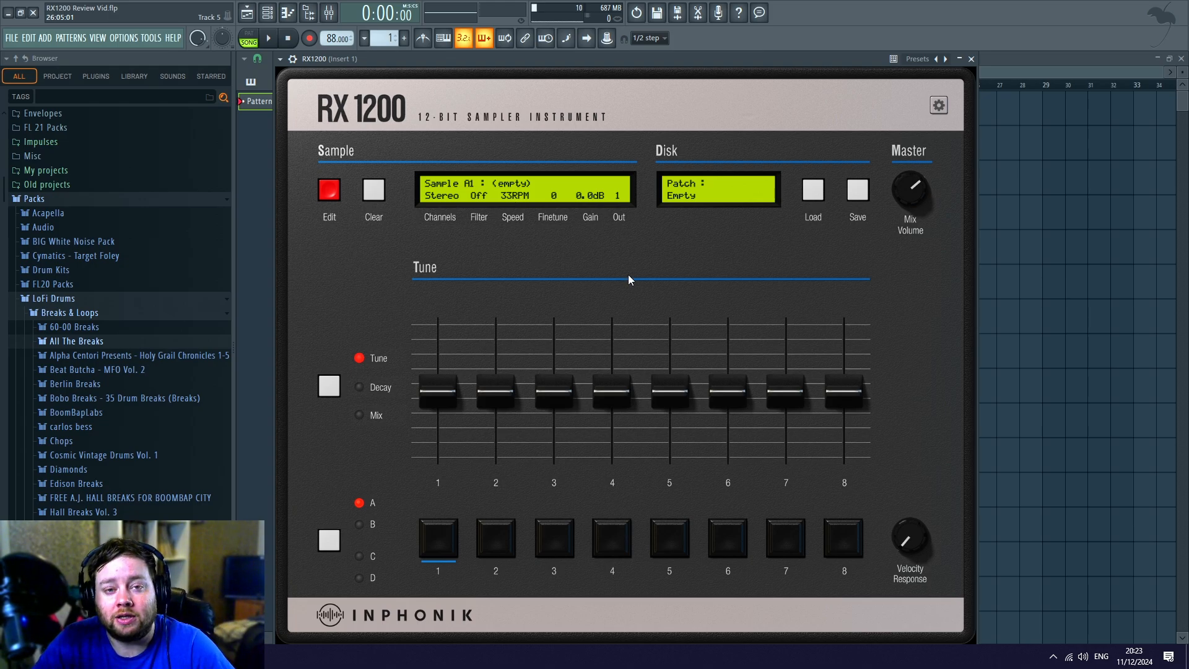
left_click(515, 195)
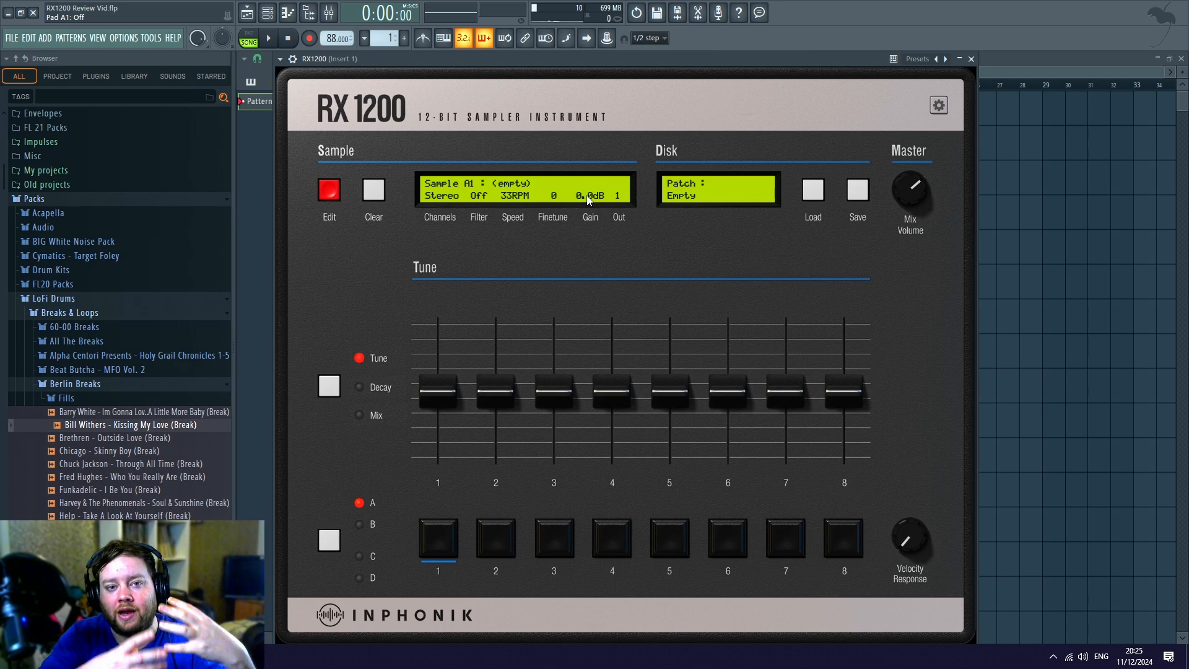
Review the output choices for sample A1, view the sampler's settings page and close it unchanged.
left_click(621, 197)
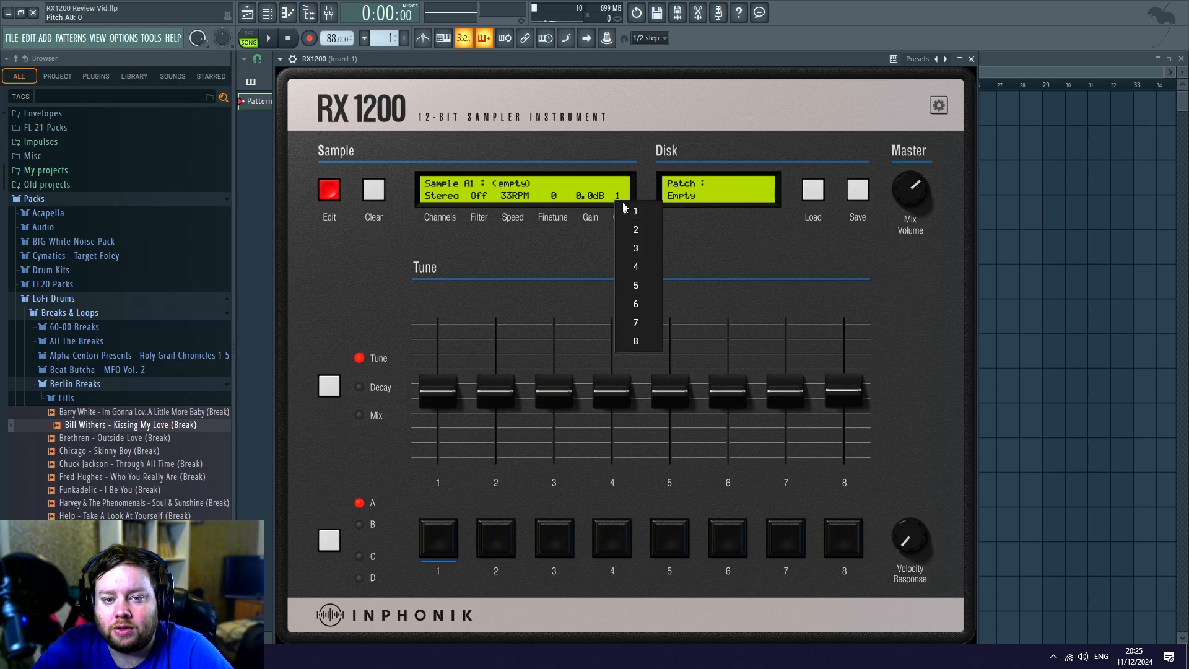
left_click(657, 340)
left_click(938, 106)
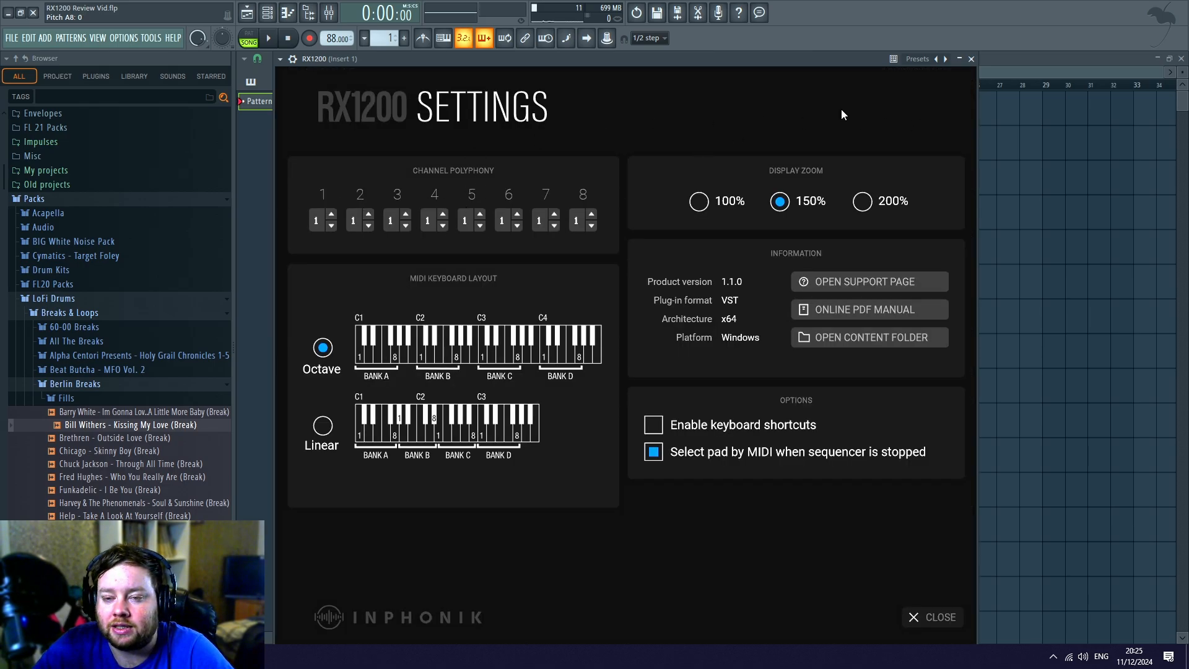
left_click(931, 616)
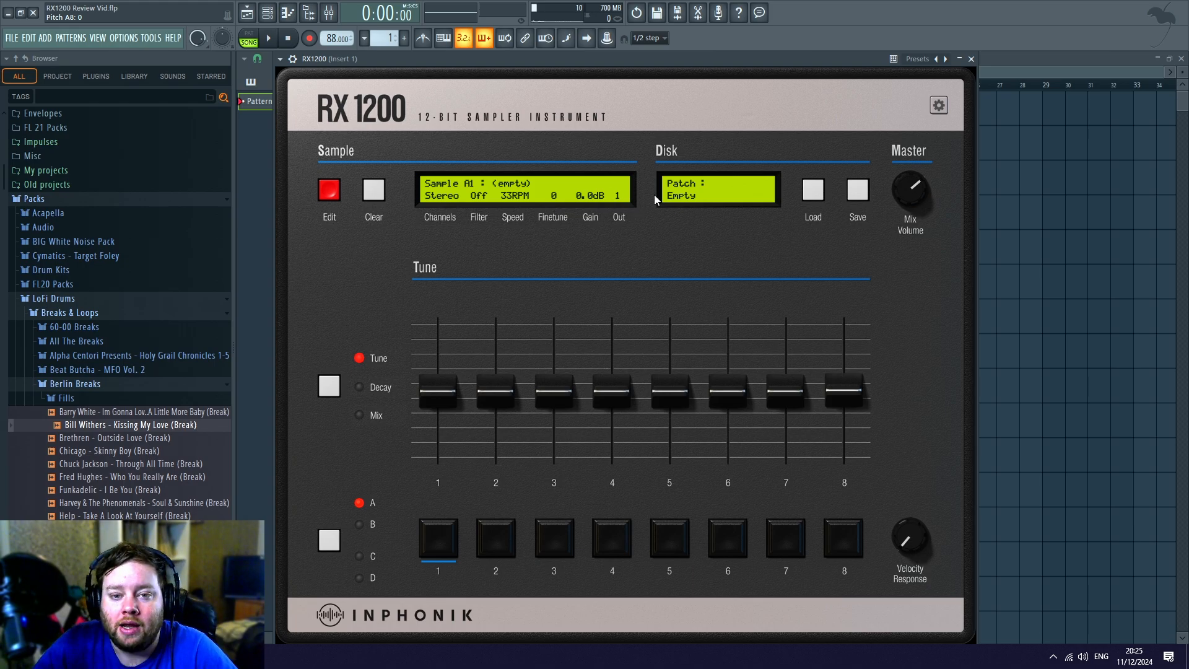
Browse the Factory Collection in the preset loader and leave without loading a preset.
left_click(814, 192)
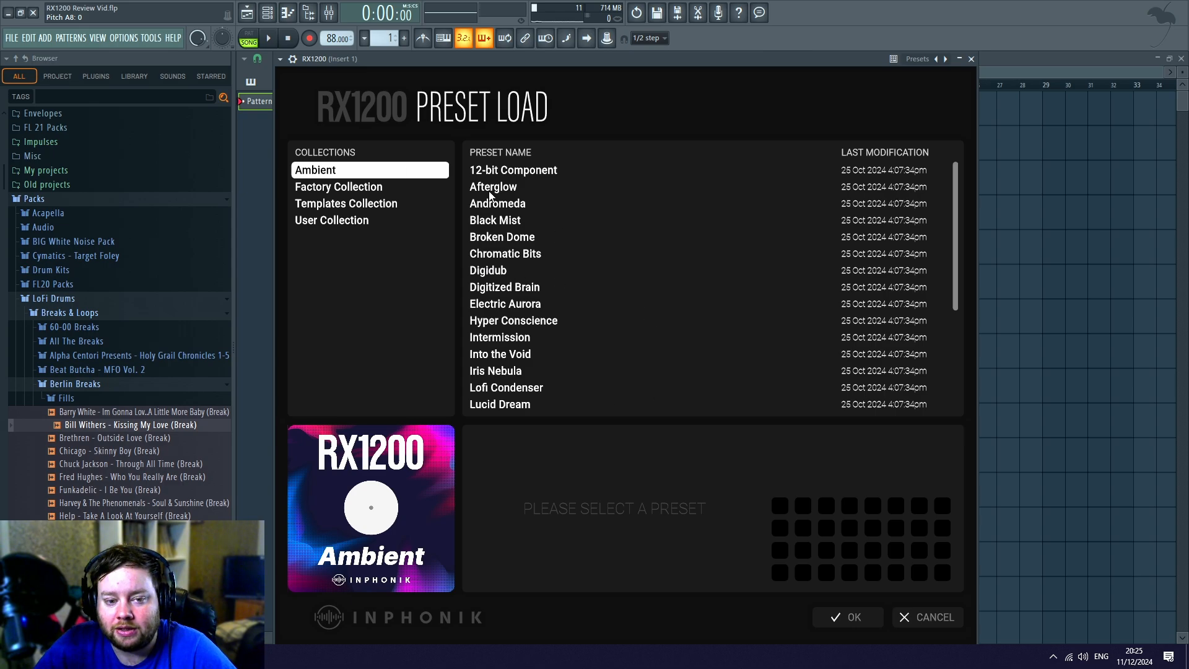
left_click(369, 188)
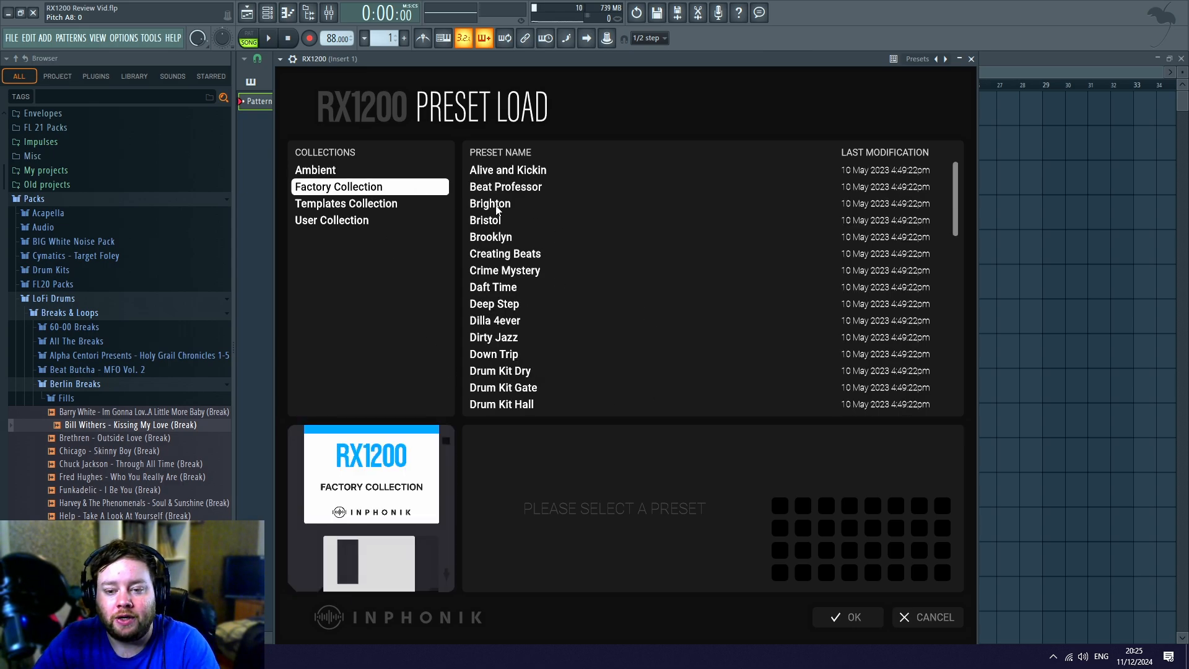
scroll(508, 229, "down", 10)
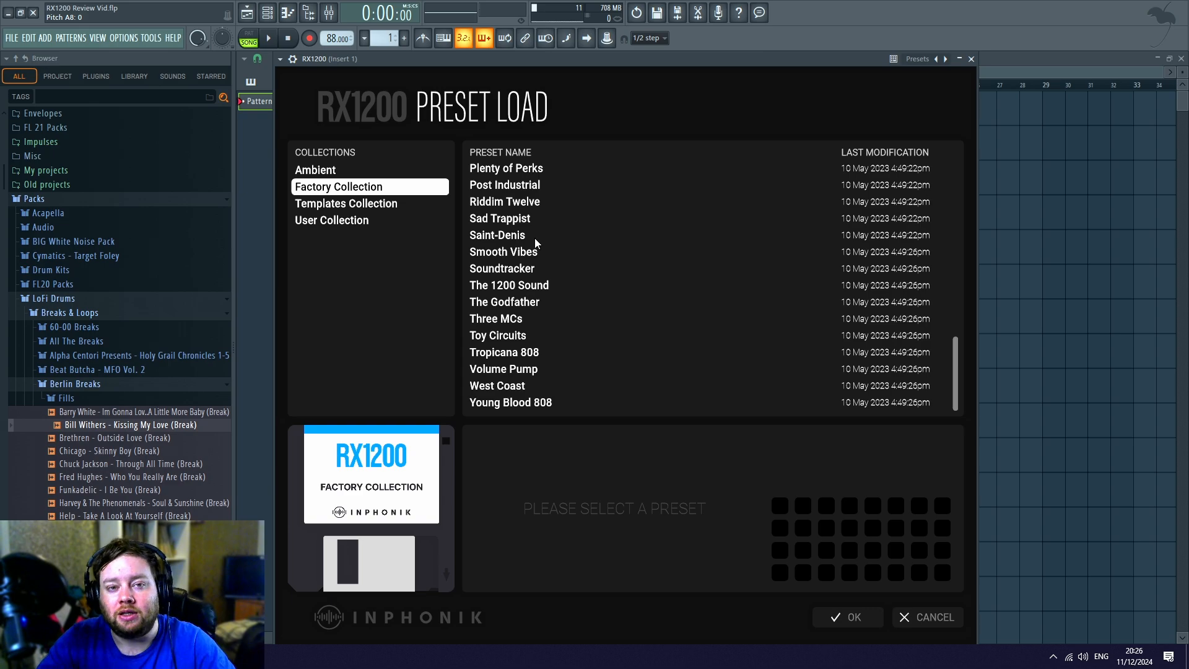
left_click(935, 617)
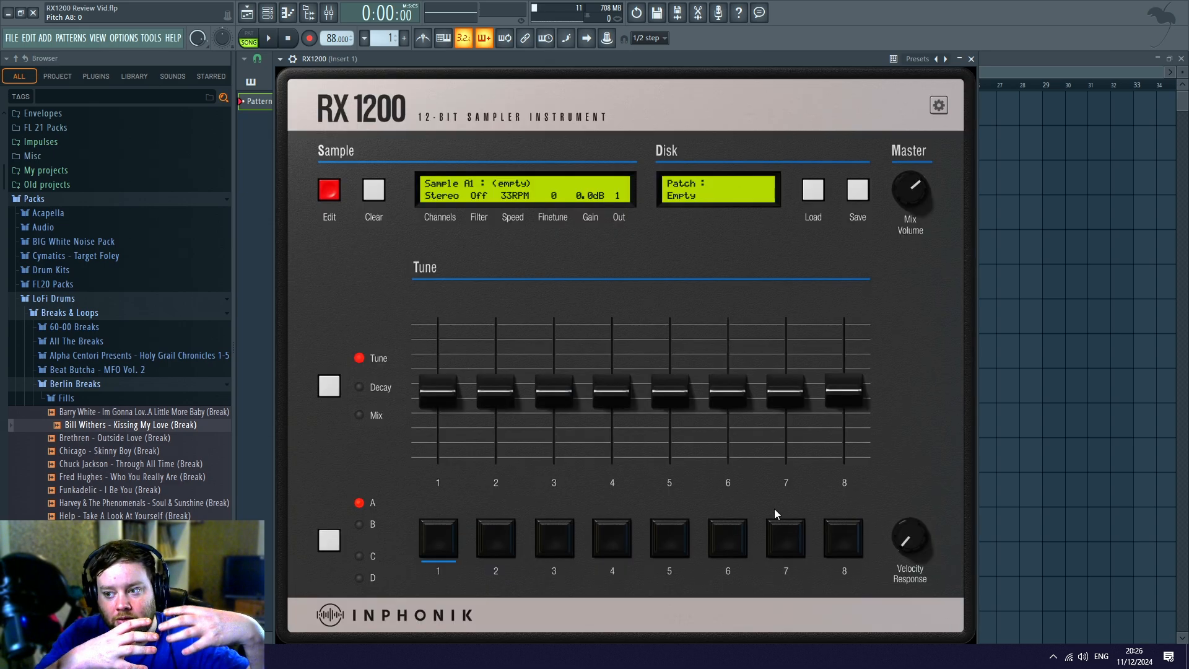
Reopen the preset loader and preview Factory Collection presets Toy Circuits, Sad Trappist, King of Rap and It's a Trap.
left_click(812, 197)
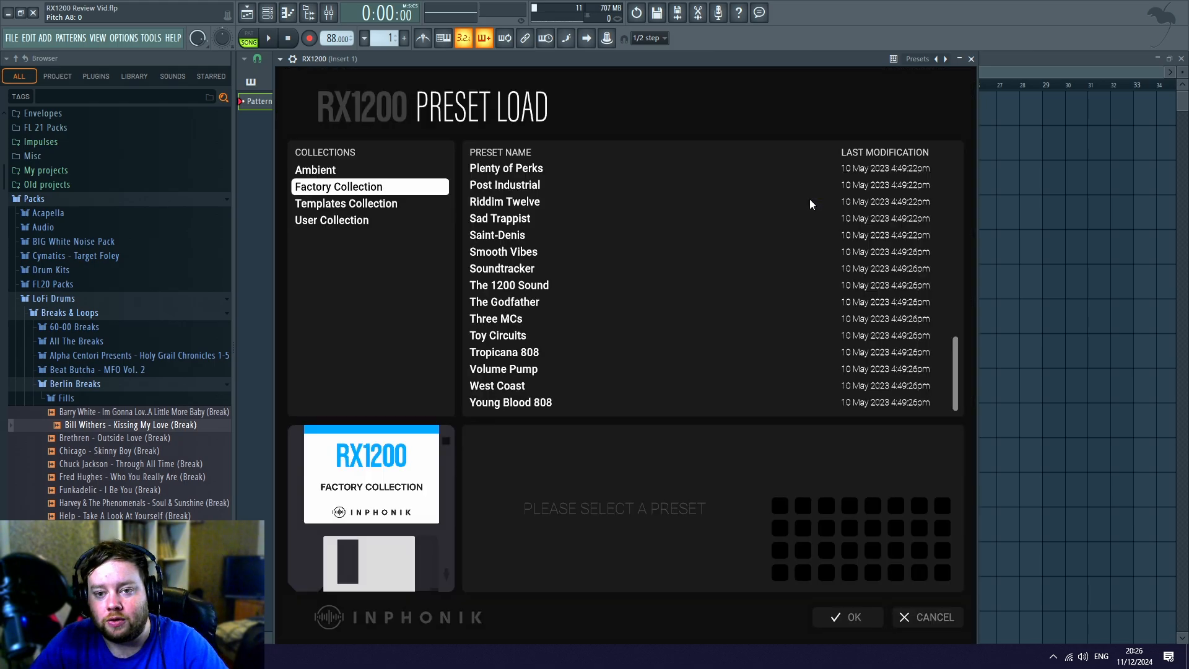
left_click(532, 335)
left_click(530, 218)
scroll(530, 218, "up", 3)
left_click(511, 204)
left_click(505, 168)
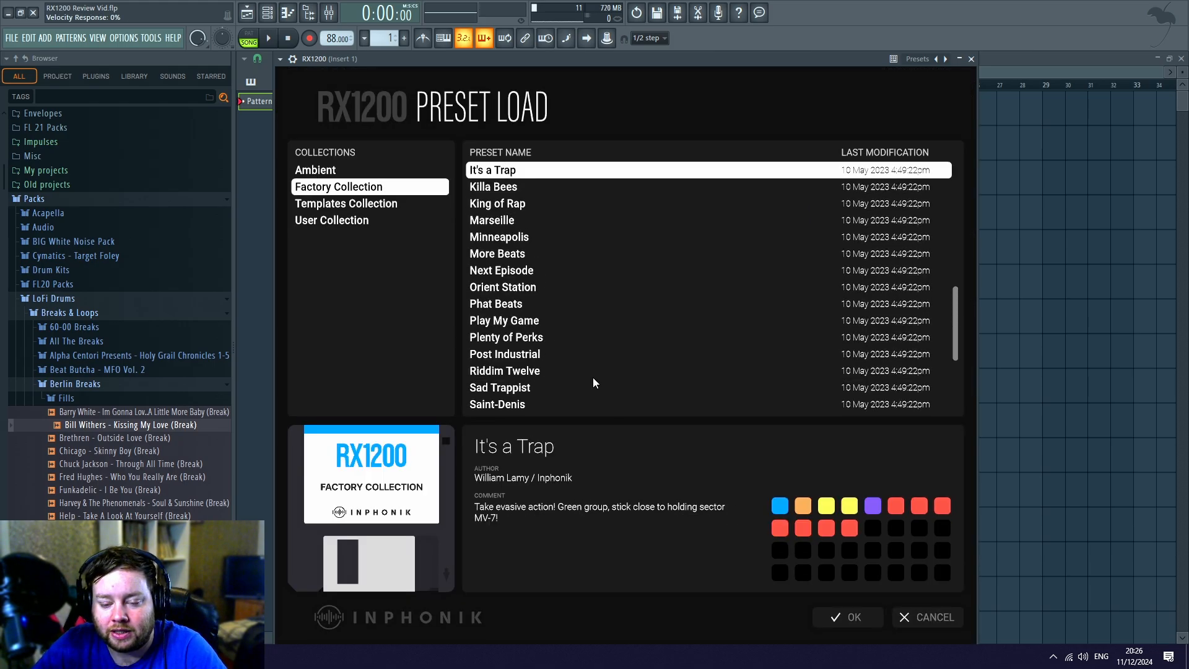
Browse the User, Ambient, Factory and Templates collections, preview several template presets, and close the preset loader without loading any.
left_click(356, 219)
left_click(347, 170)
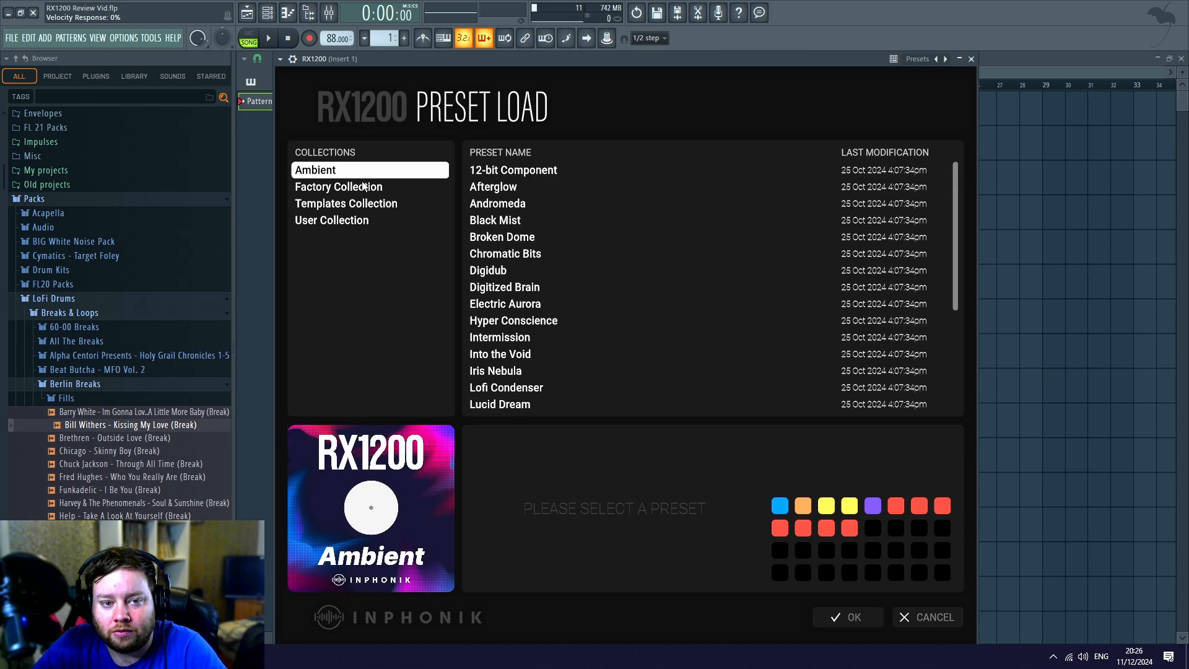
left_click(363, 187)
left_click(363, 204)
left_click(561, 237)
left_click(619, 187)
left_click(535, 168)
left_click(936, 618)
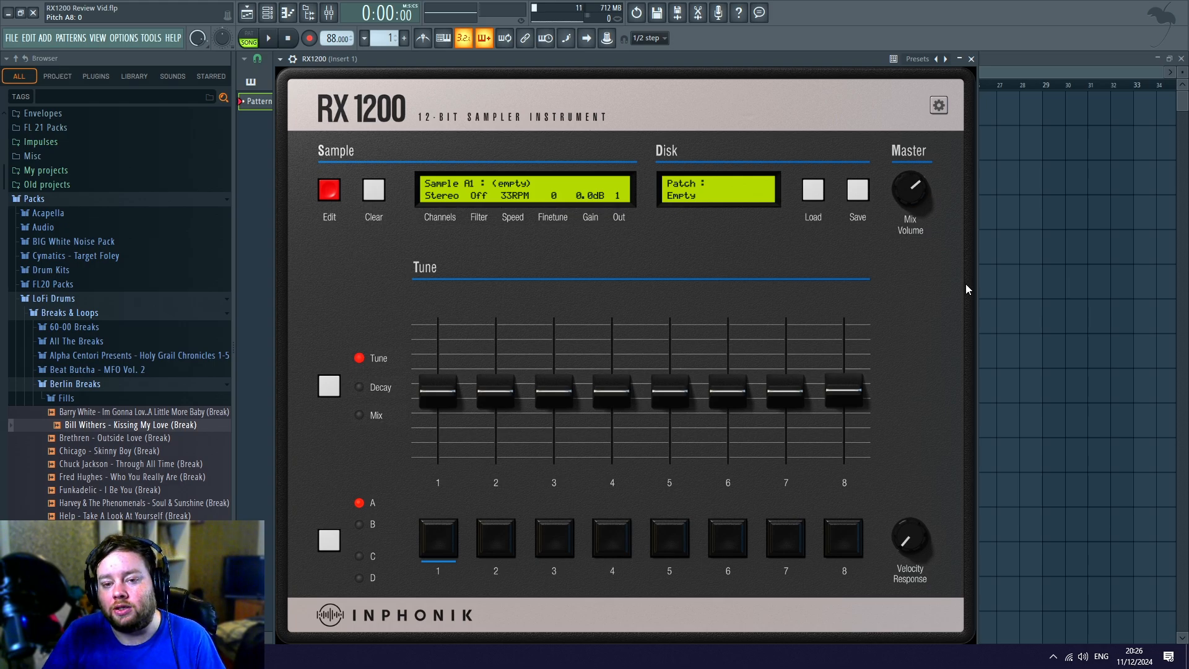
left_click(813, 189)
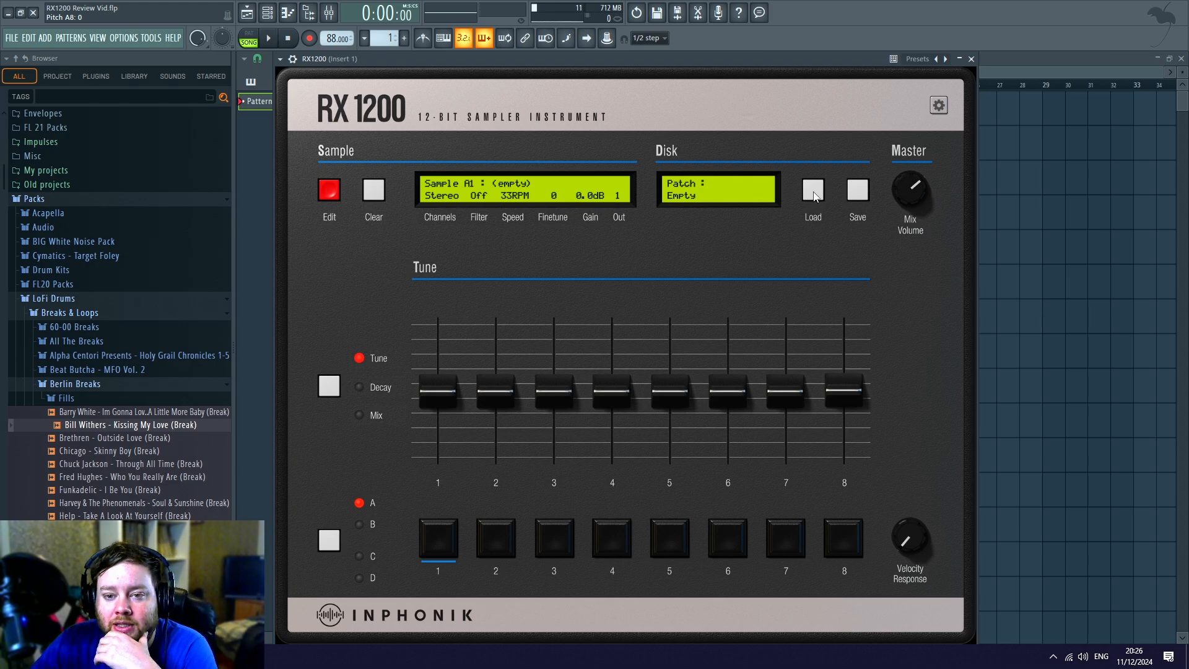
left_click(927, 616)
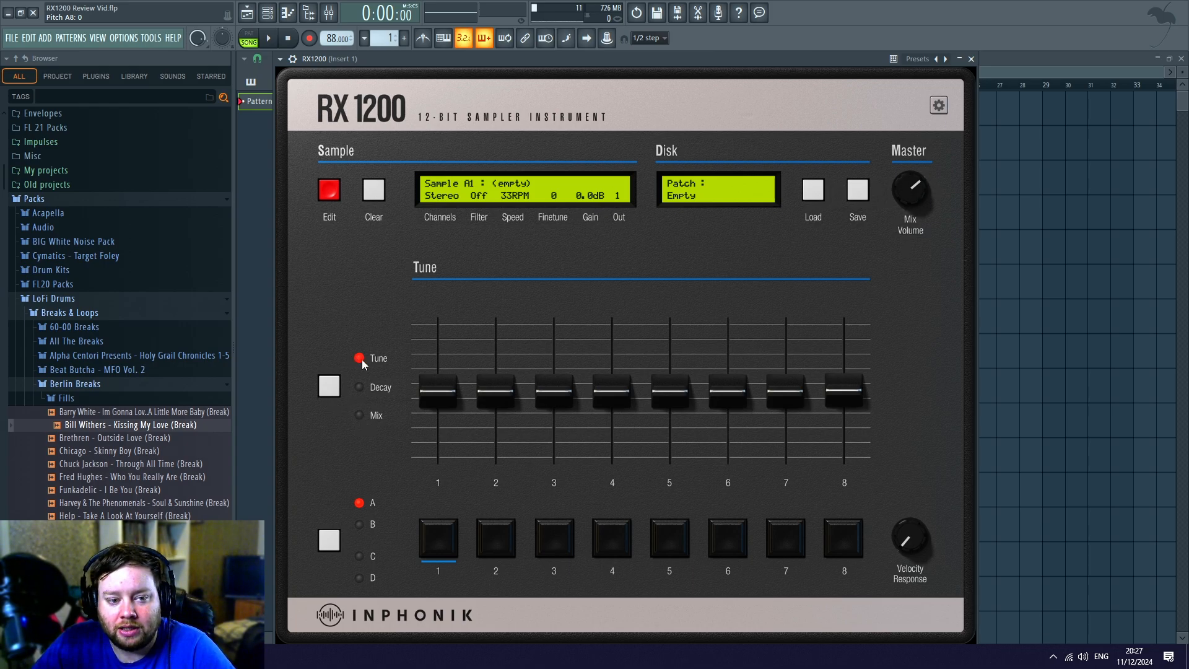
Cycle the sliders through the Decay and Mix modes and return to Tune.
left_click(329, 389)
left_click(329, 388)
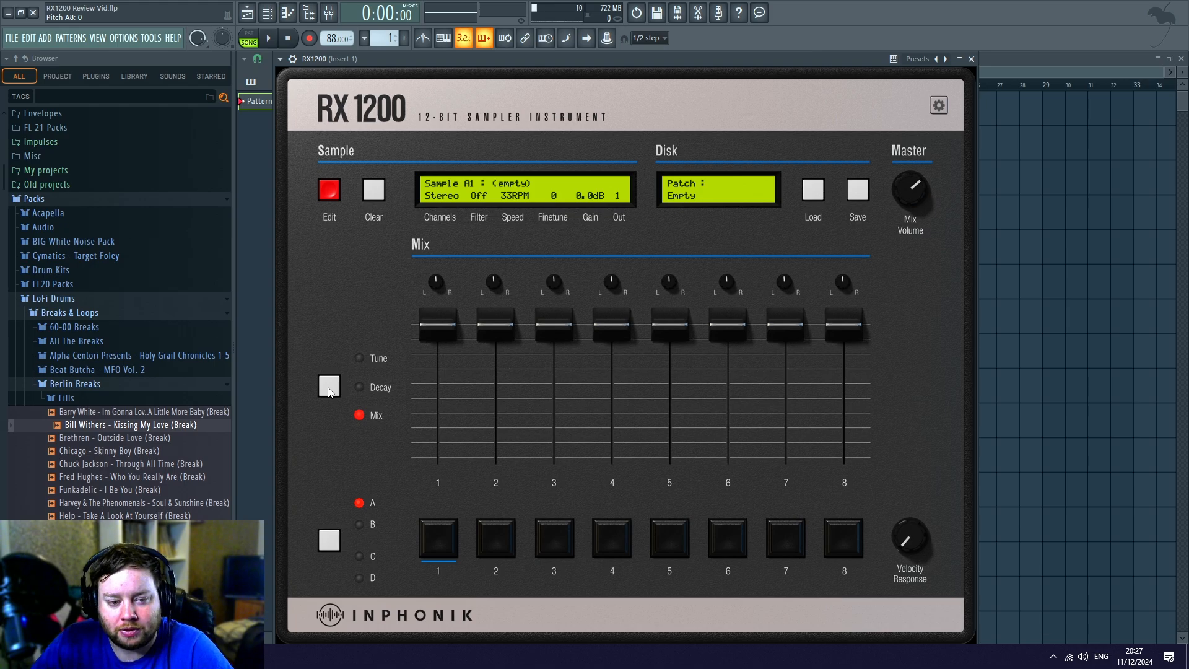
left_click(329, 388)
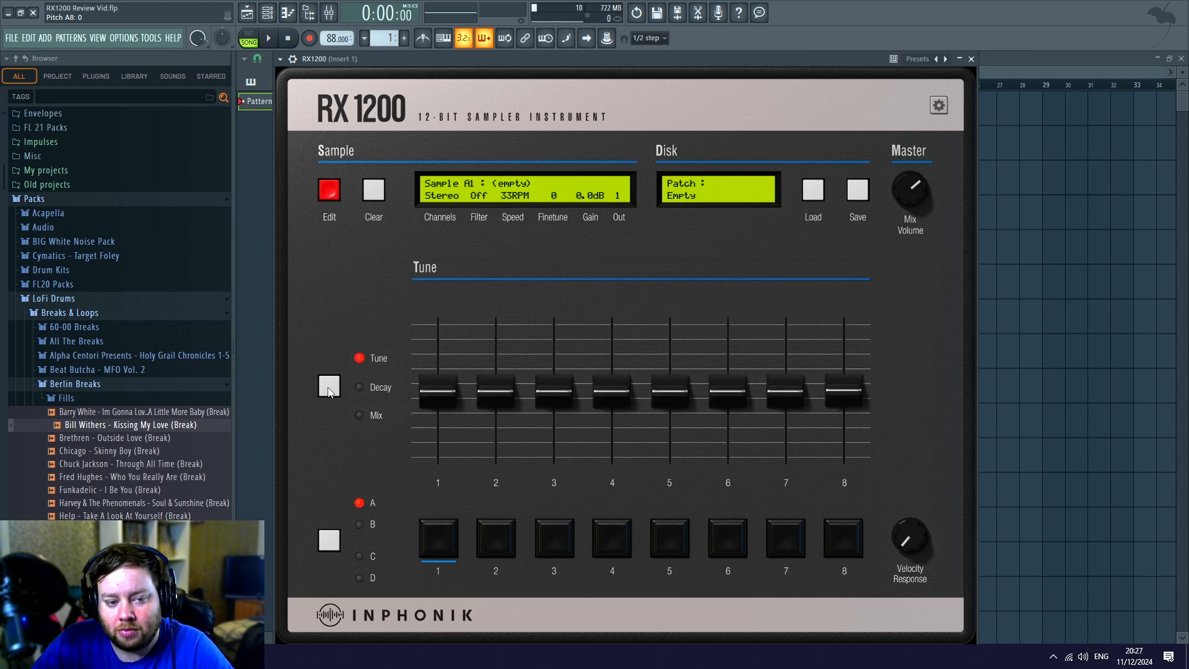
left_click(364, 386)
left_click(376, 413)
left_click(376, 364)
Set sample A1's speed to 45RPM, and try its Tune slider at -5 before returning it to 0.
mouse_move(433, 389)
left_mouse_down()
mouse_move(433, 493)
mouse_move(435, 307)
mouse_move(434, 484)
mouse_move(434, 393)
left_mouse_up()
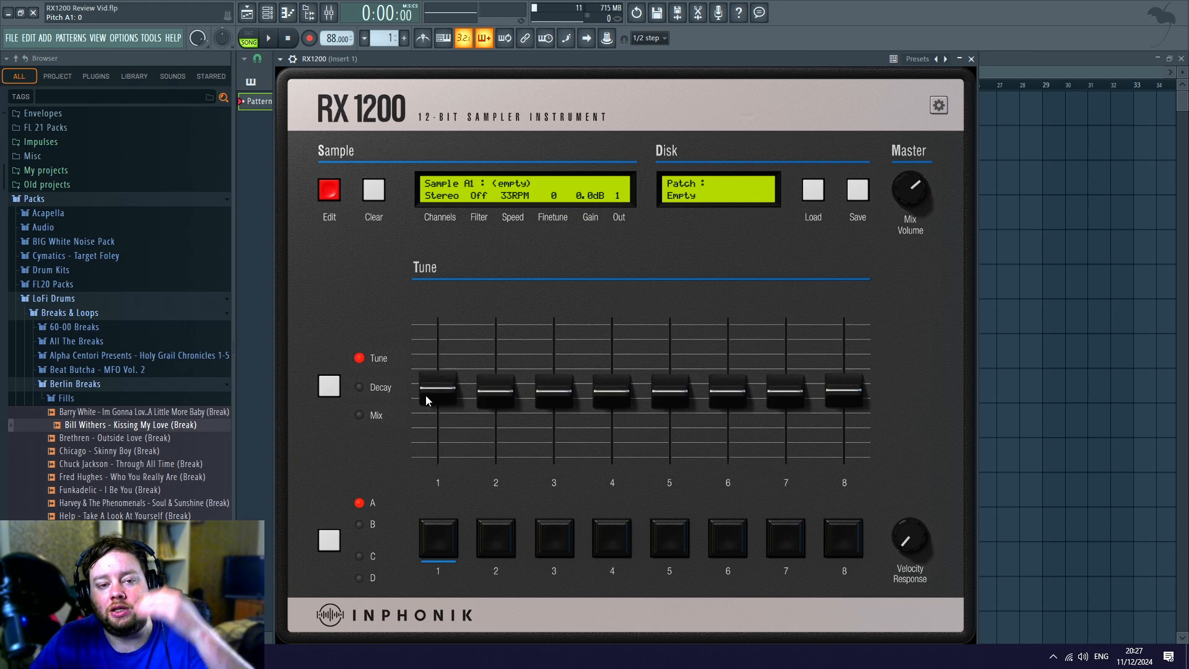
left_click(515, 197)
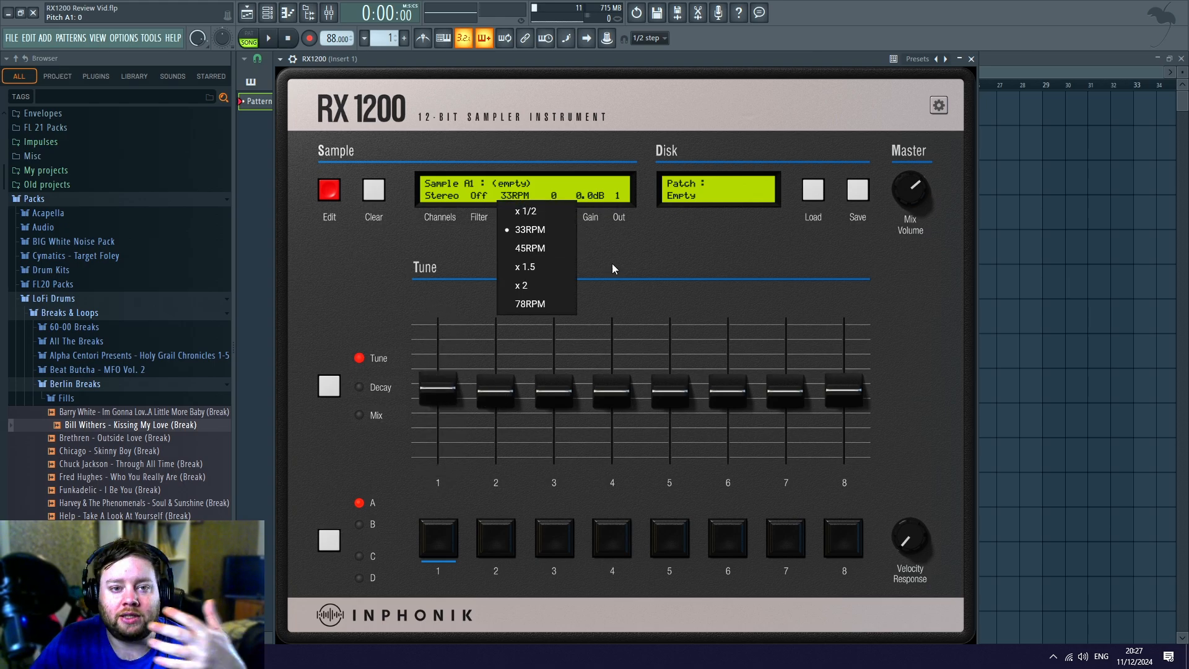
left_click(539, 248)
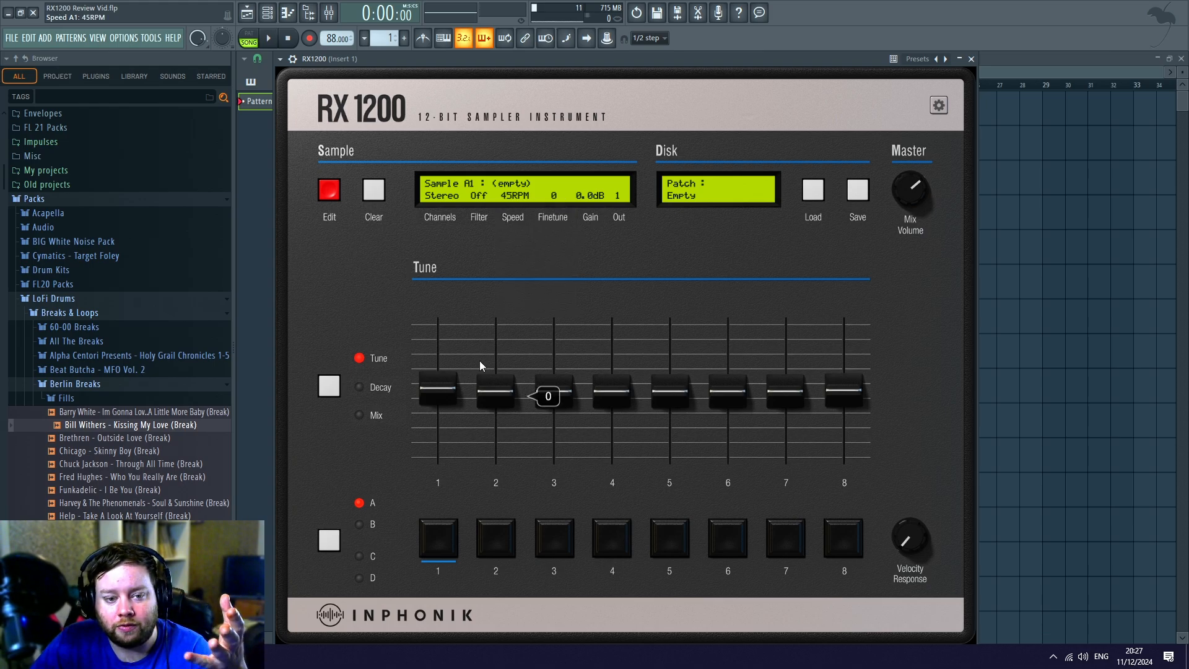
left_click_drag(438, 388, 443, 440)
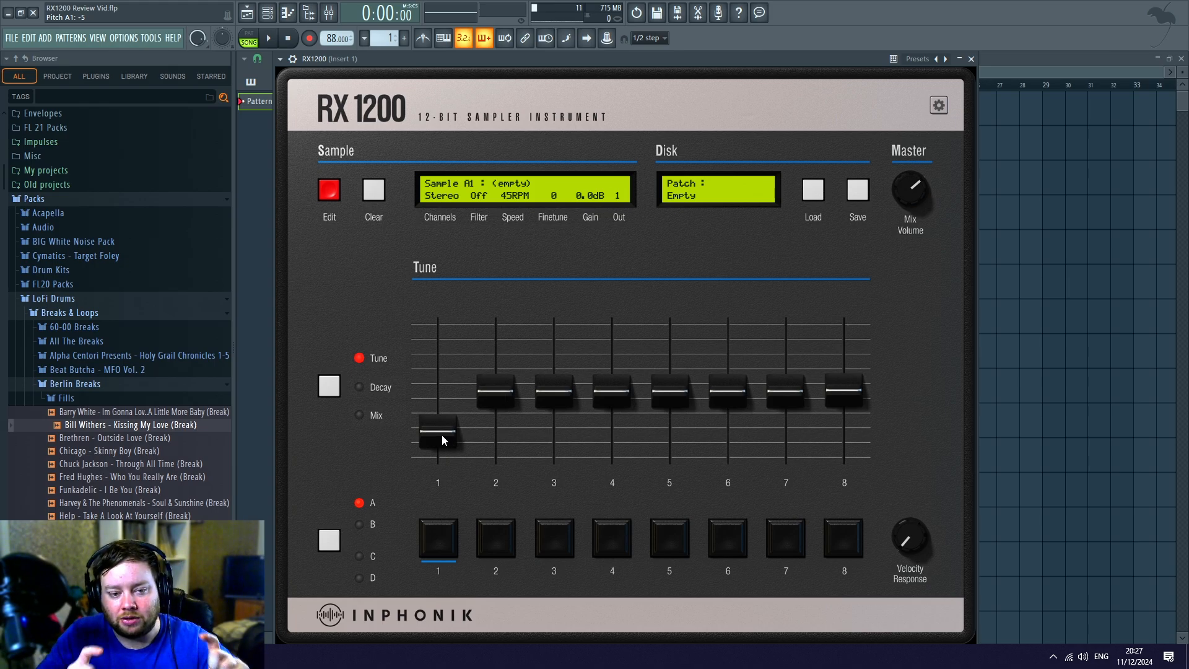
left_click_drag(442, 439, 432, 397)
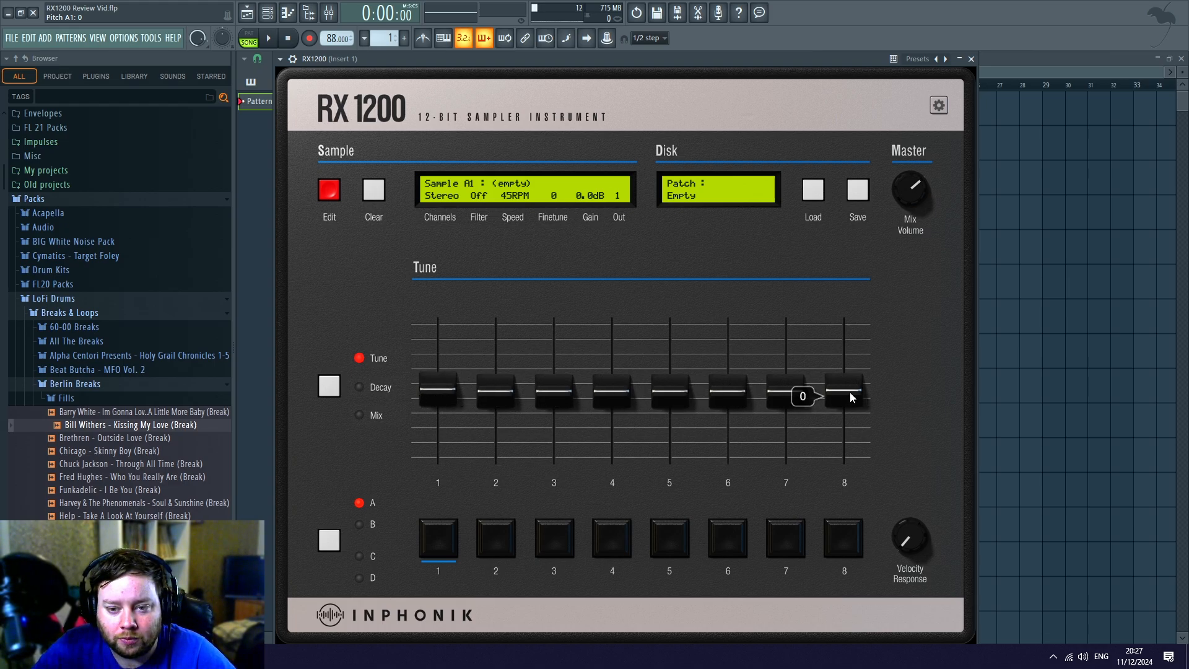
Switch the sliders to Decay mode, look into the sample editor and close it, leaving pad 2's decay at Disabled.
left_click(373, 387)
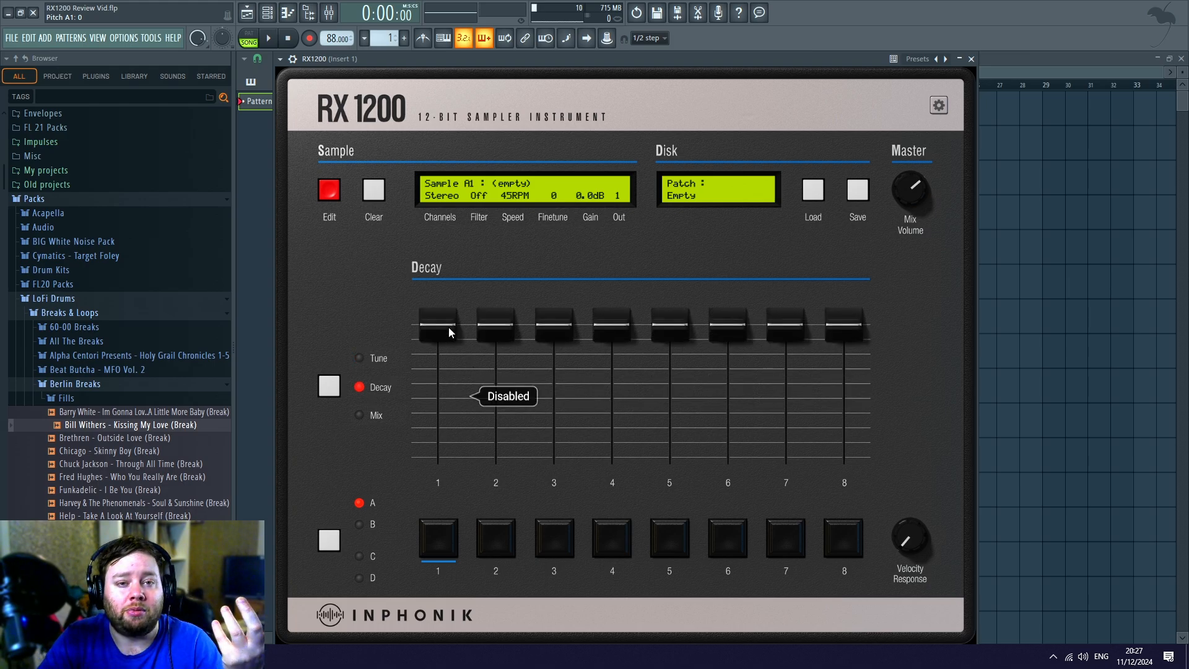
left_click(317, 185)
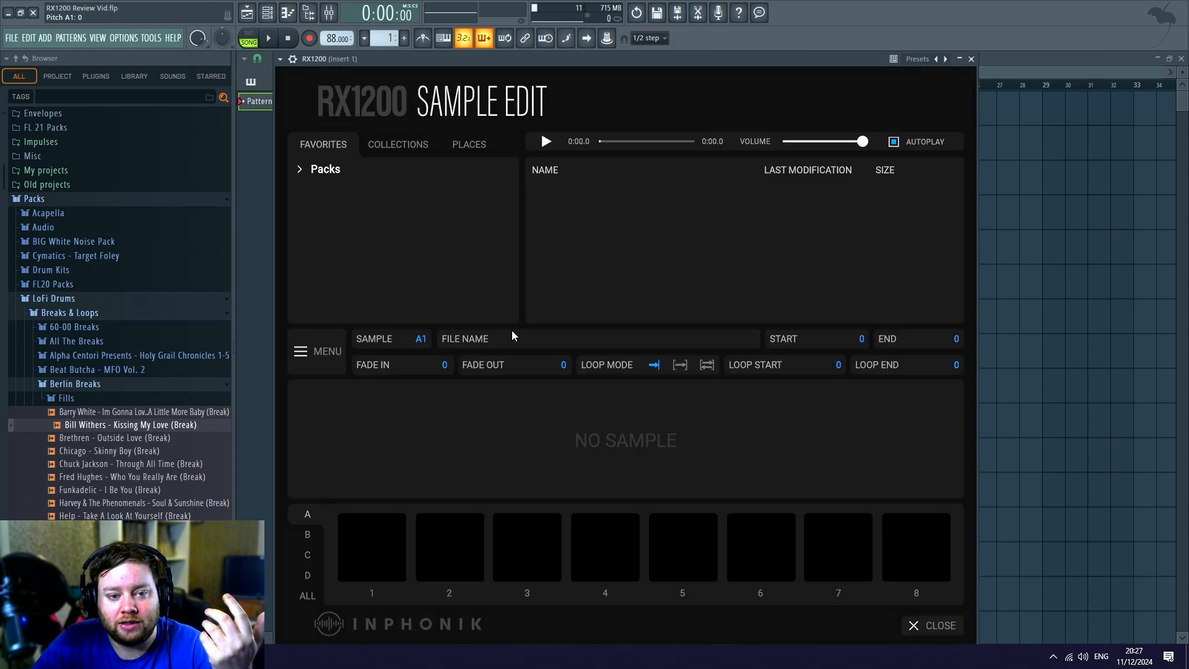
left_click(905, 621)
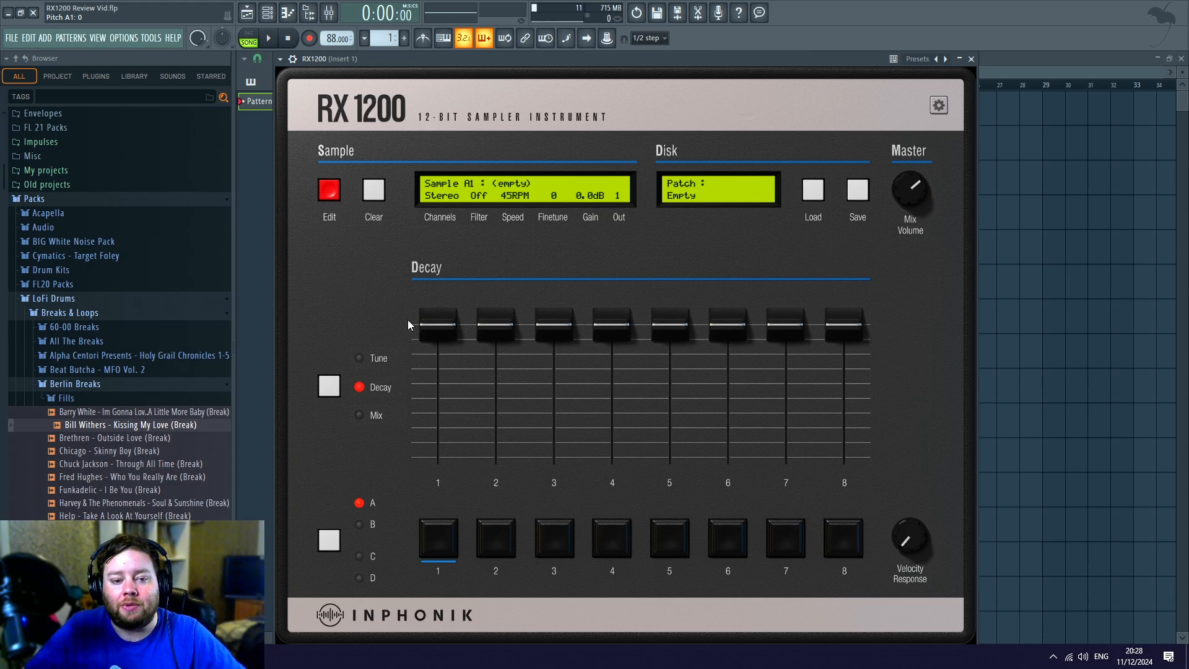
mouse_move(482, 307)
left_mouse_down()
mouse_move(489, 373)
mouse_move(475, 377)
mouse_move(496, 326)
mouse_move(486, 317)
left_mouse_up()
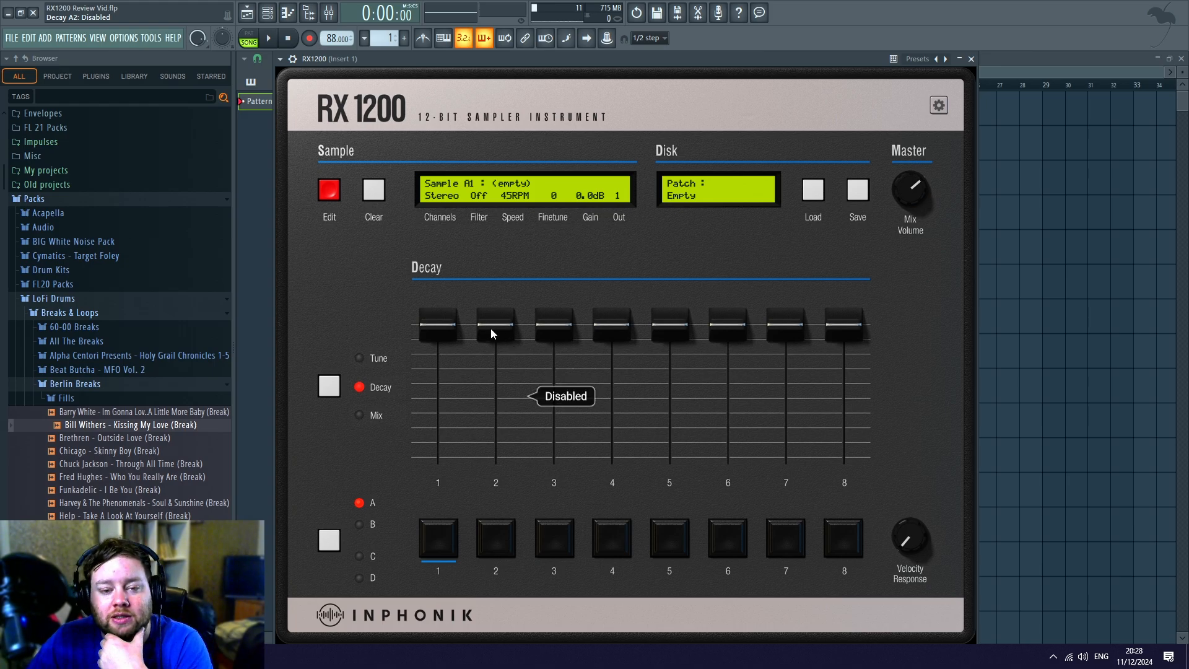
Switch the sliders to Mix mode, lower pad A1's level to Minimum and restore it to 100%.
left_click(377, 416)
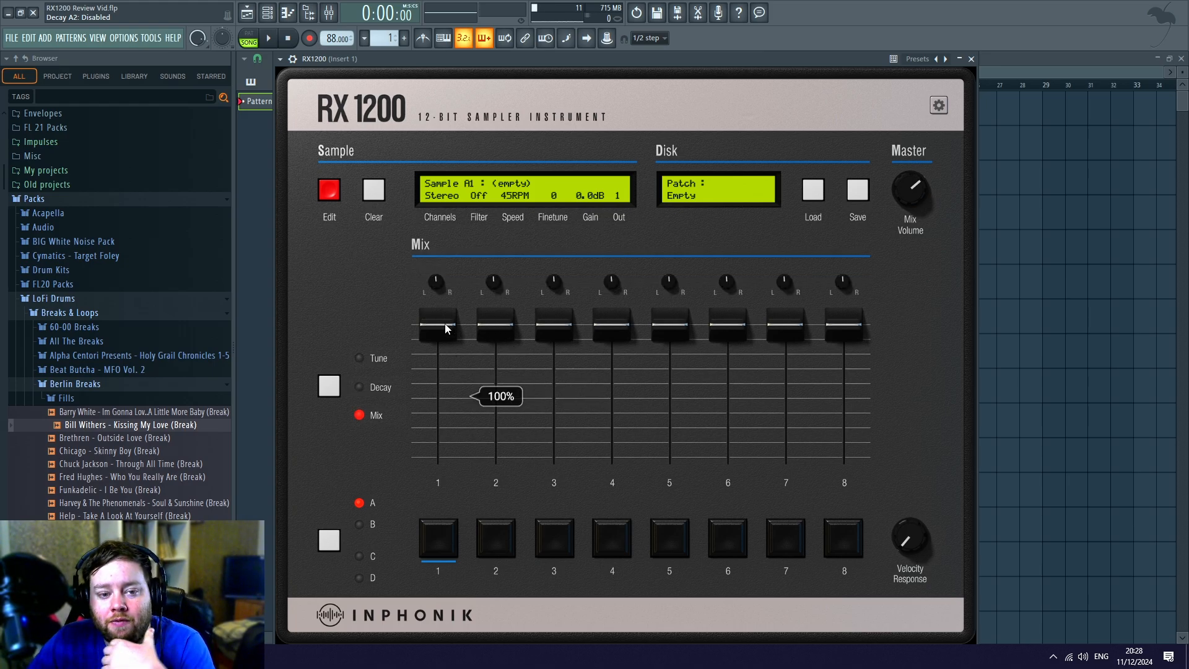
left_click_drag(443, 329, 446, 461)
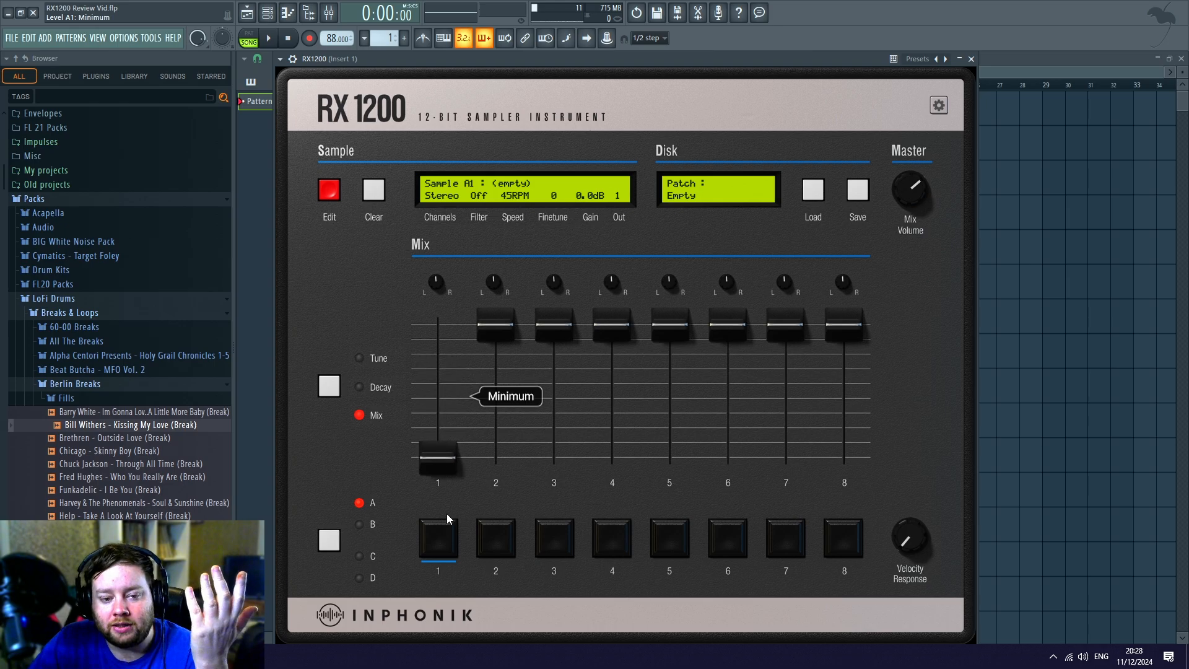
left_click(454, 451)
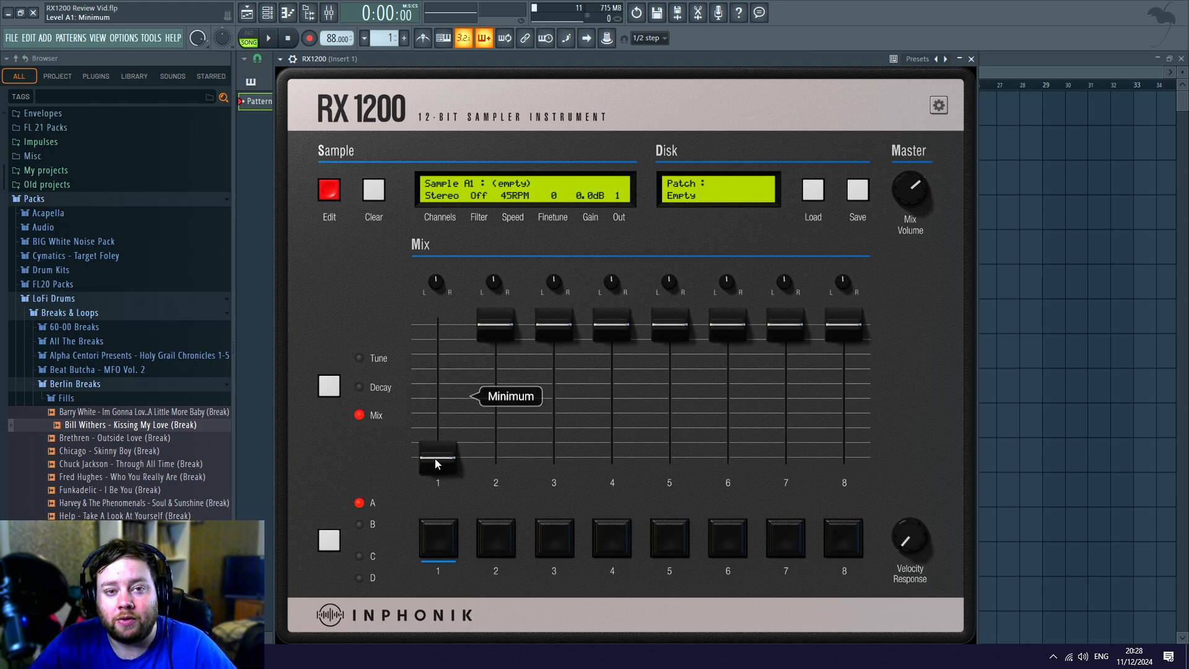
left_click_drag(436, 463, 426, 318)
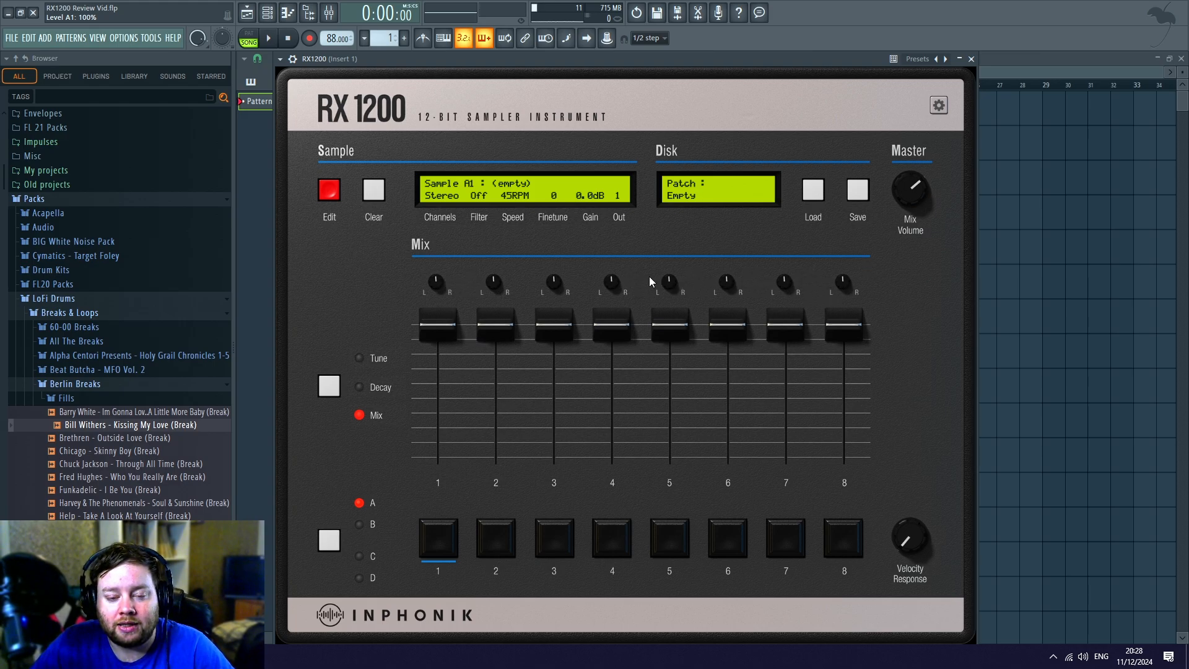
mouse_move(428, 282)
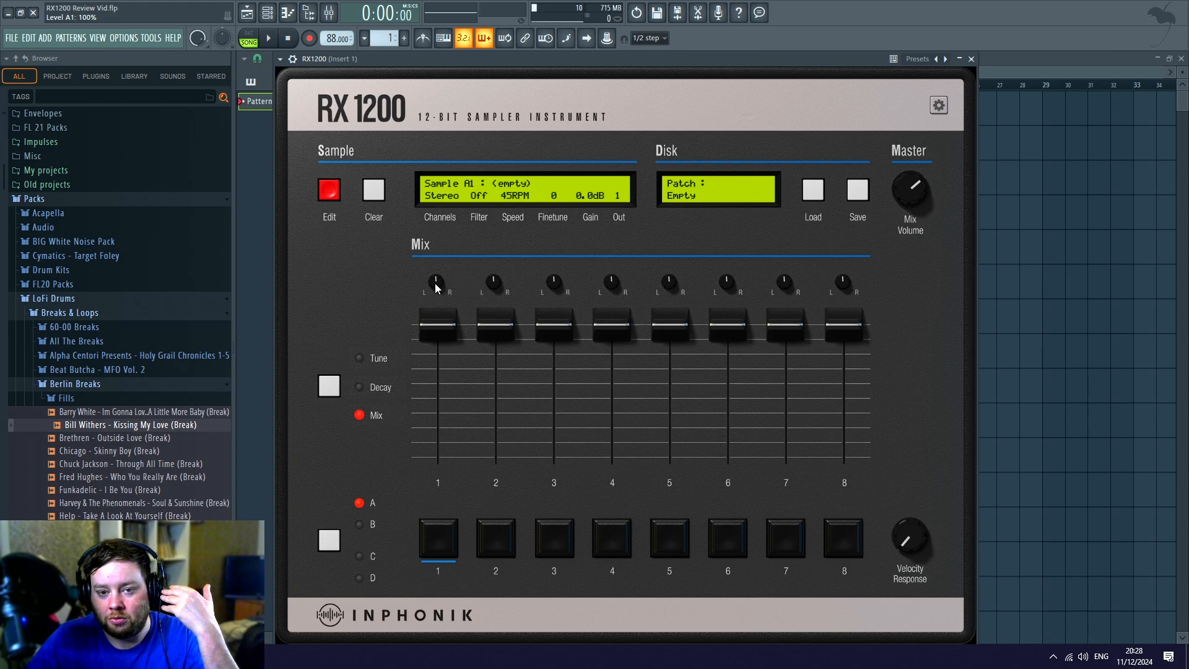
mouse_move(493, 289)
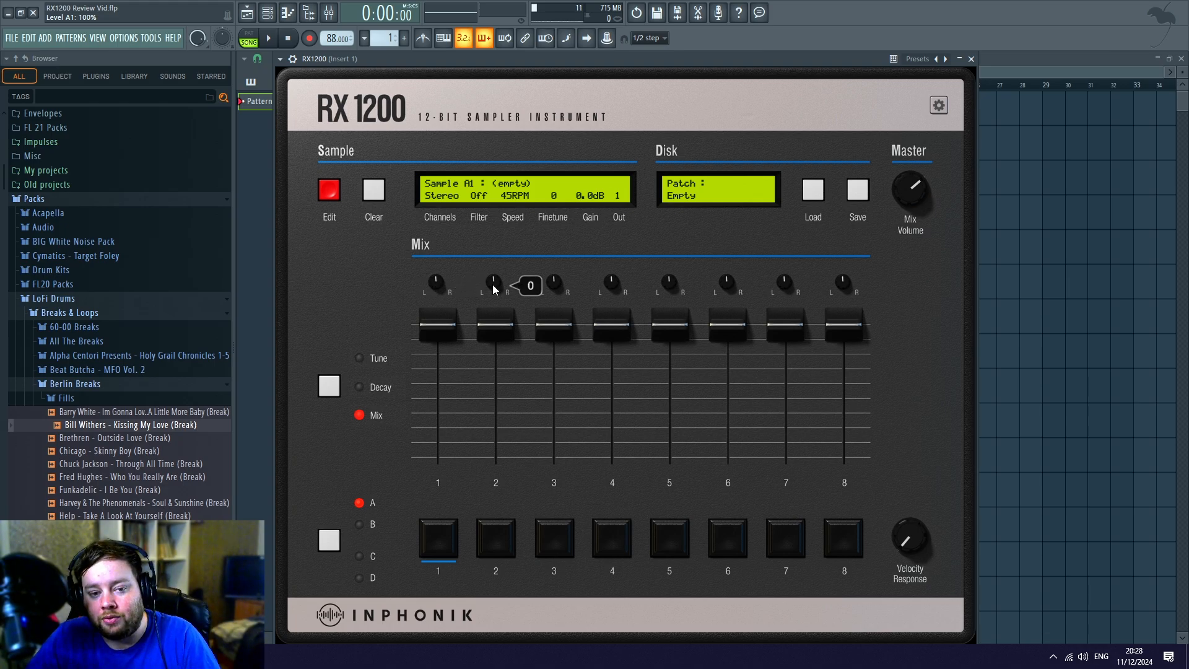
Cycle the pad banks through B, C and D and return to bank A.
left_click(329, 543)
left_click(328, 542)
left_click(328, 542)
left_click(328, 543)
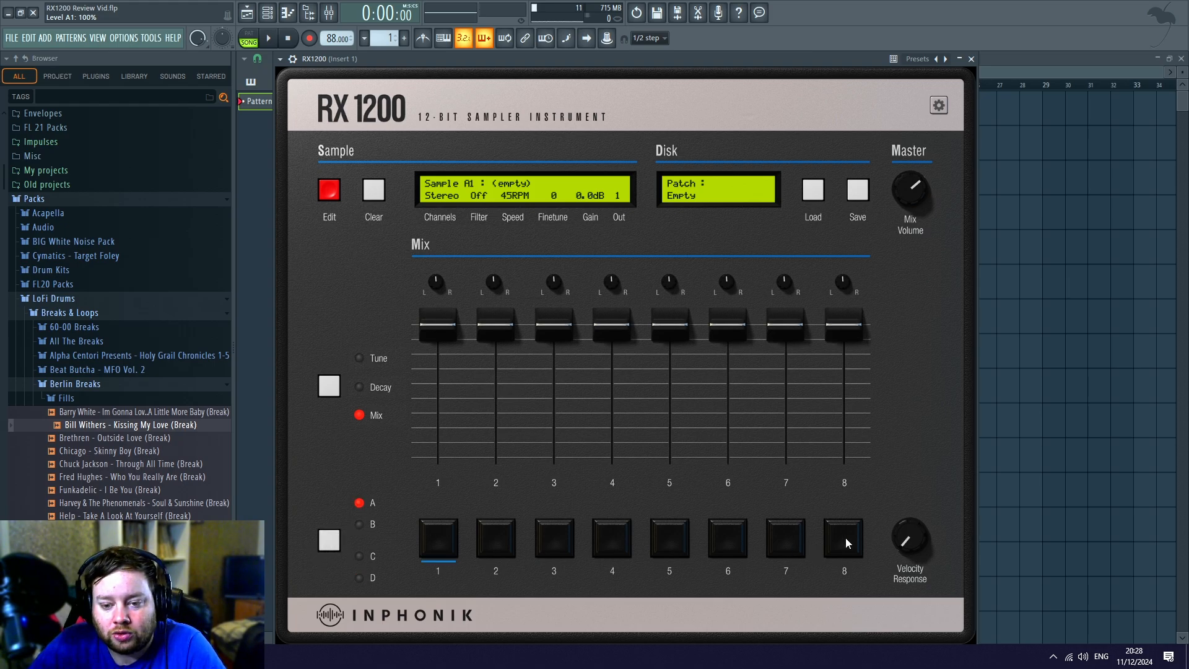
Try the pads of bank A one after another up to pad 8 and reselect pad 1.
left_click(496, 539)
left_click(562, 540)
left_click(669, 539)
left_click(727, 541)
left_click(793, 540)
left_click(844, 540)
left_click(440, 534)
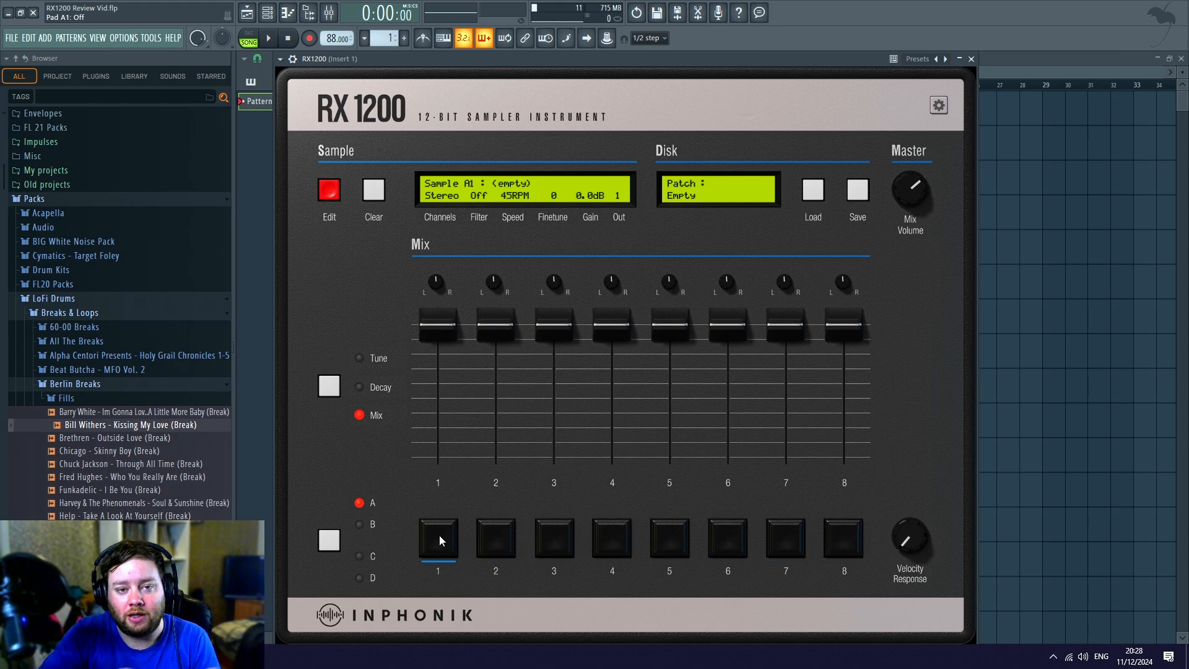
Review the plugin settings and close them, and step through banks B, C and D back to A.
left_click(937, 106)
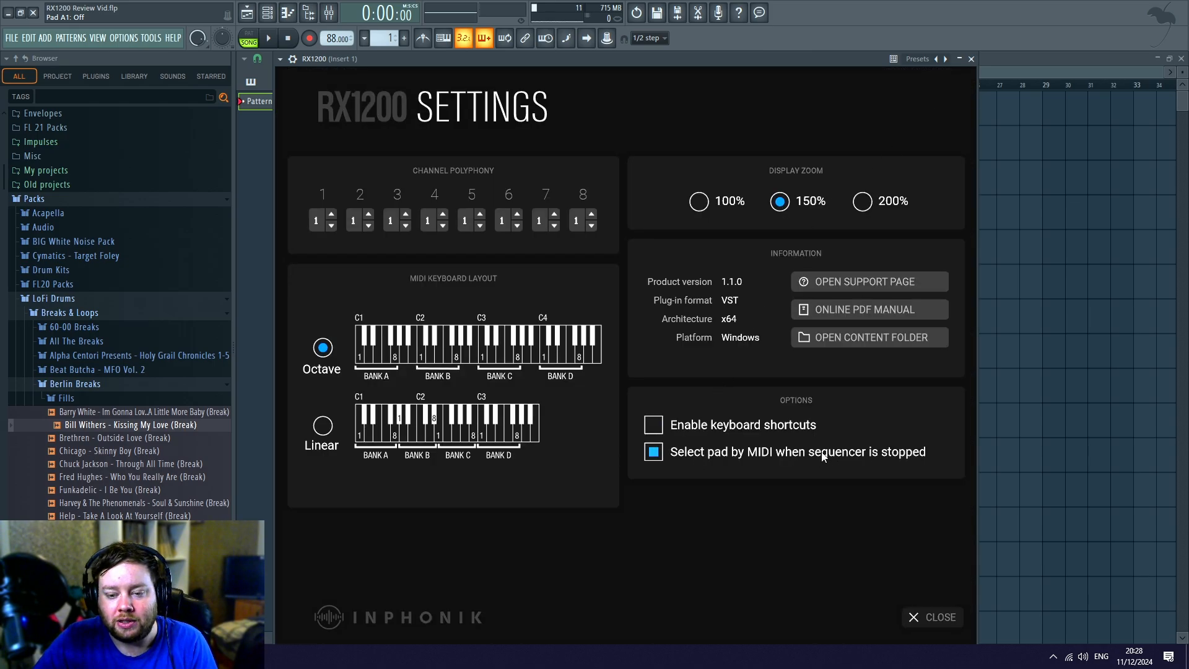
left_click(946, 622)
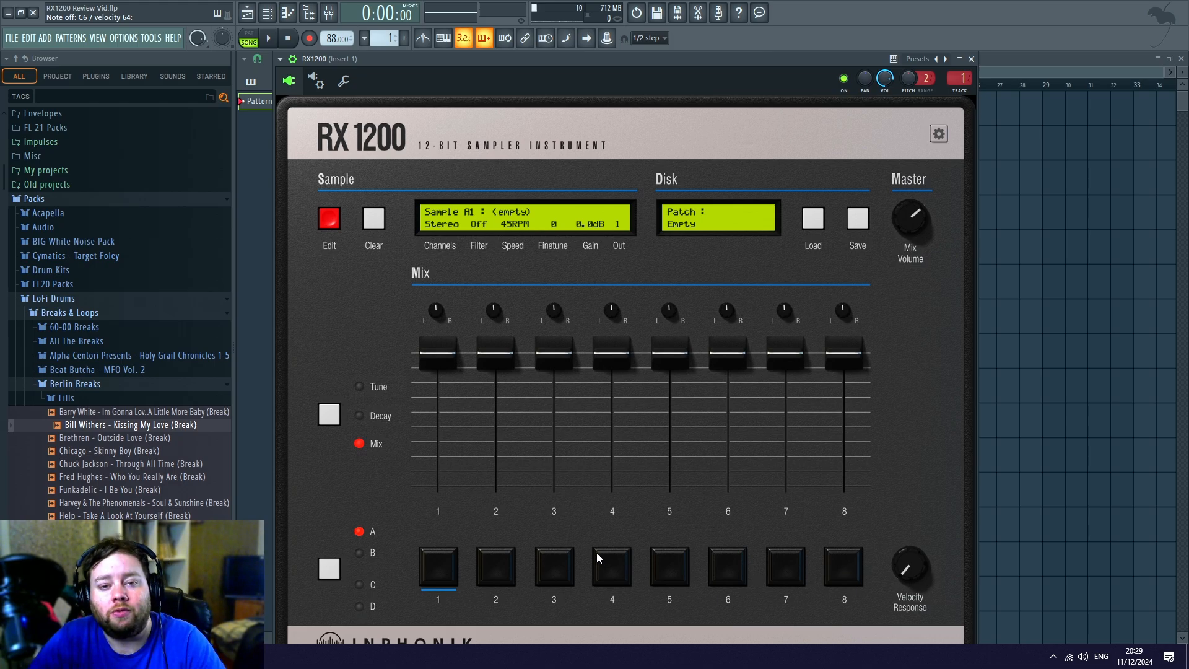
left_click(334, 572)
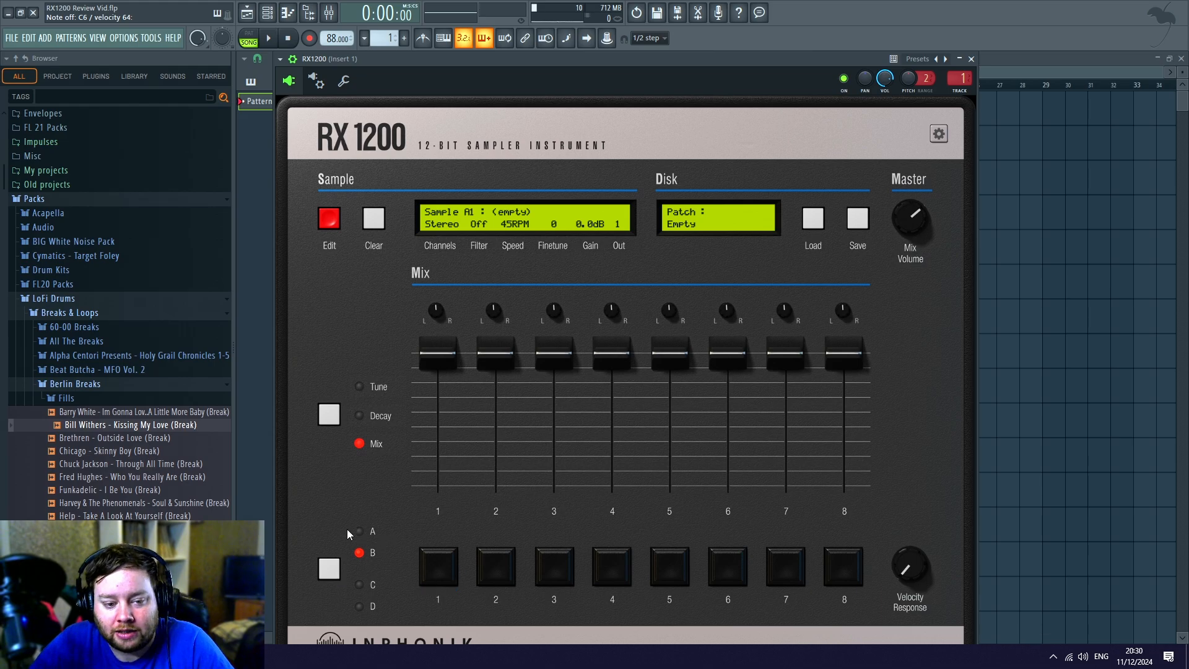
left_click(323, 577)
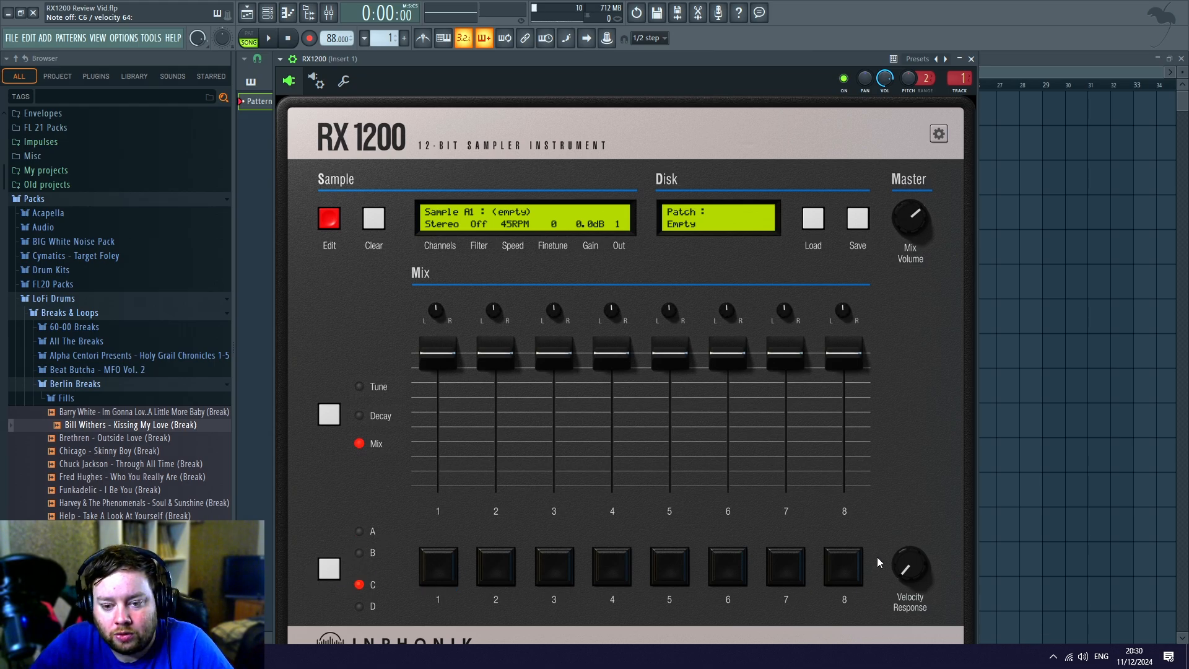
left_click(329, 573)
left_click(329, 572)
Sweep the Velocity Response control up and down, trying 70%, and return it to 0%.
left_click_drag(912, 566, 849, 318)
left_click_drag(842, 267, 923, 622)
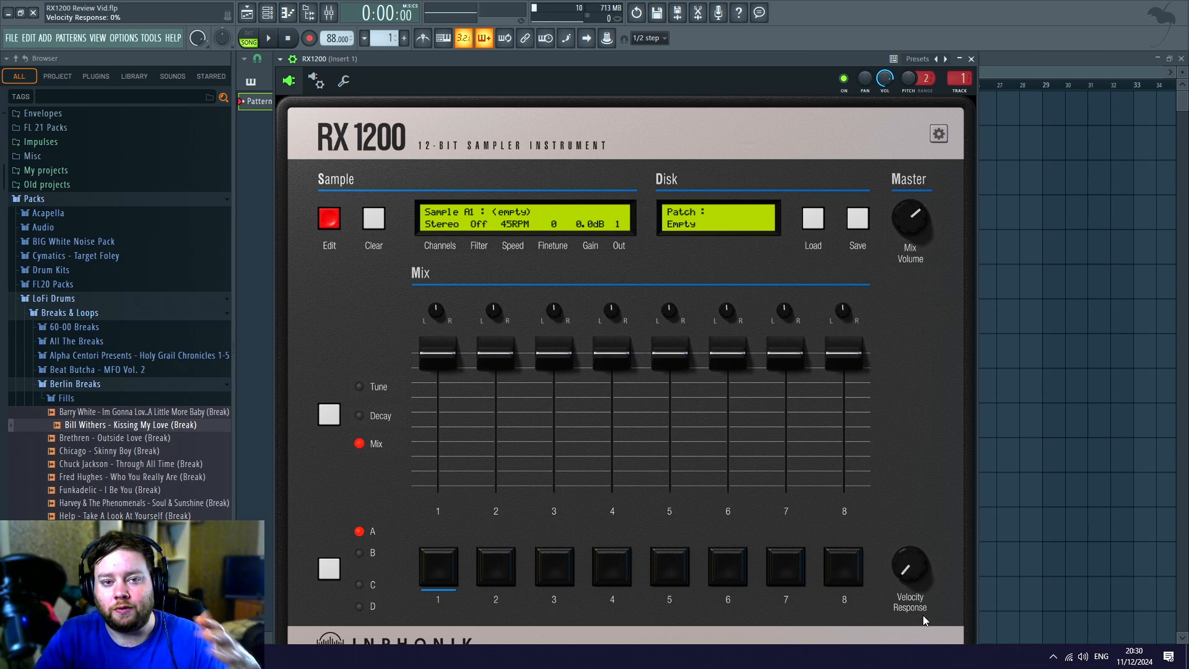
left_click_drag(923, 615, 886, 408)
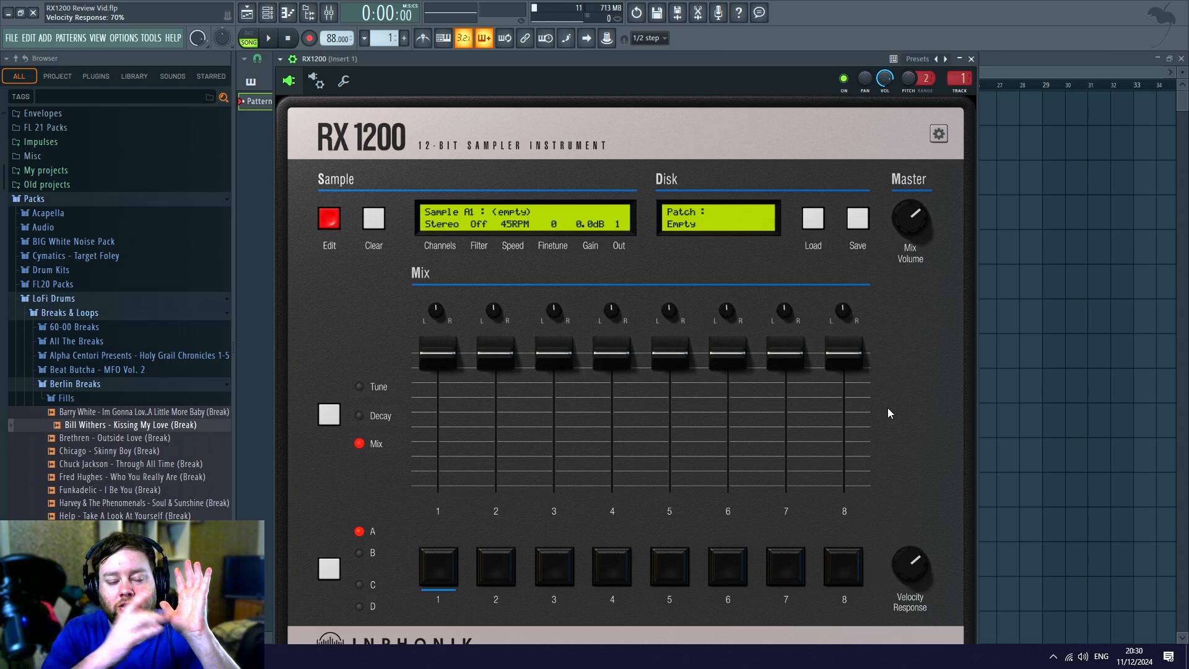
left_click_drag(887, 407, 873, 530)
Switch the sliders back to Tune mode, browse down the Berlin Breaks samples, and select pad A1.
left_click(328, 416)
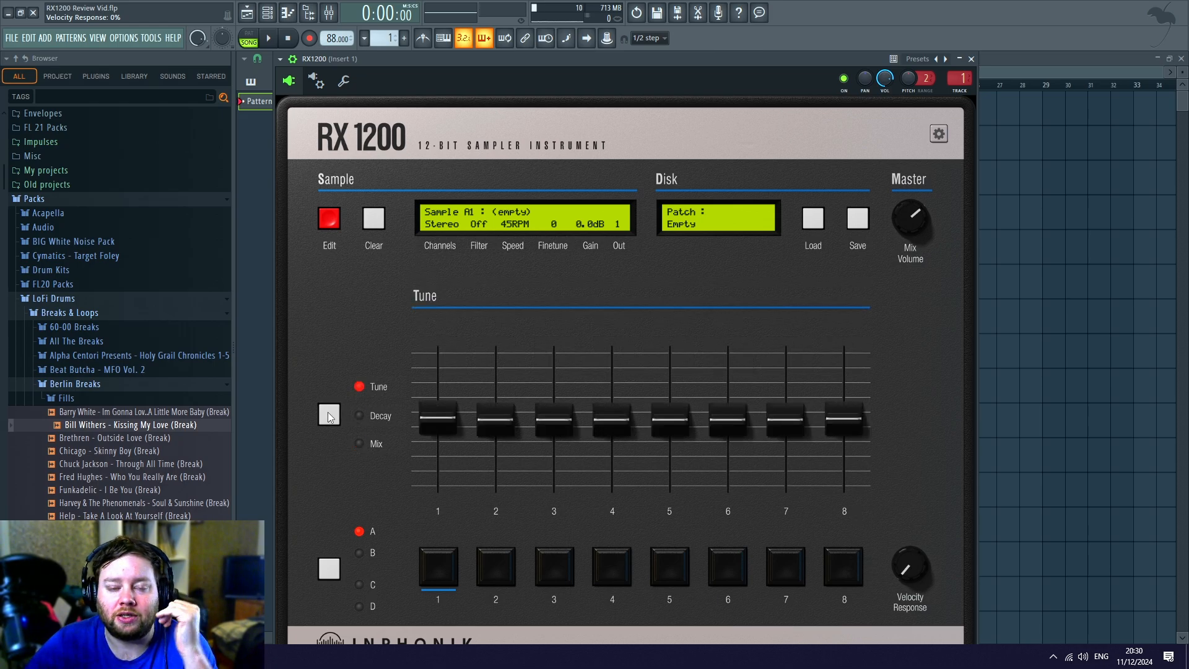
mouse_move(447, 431)
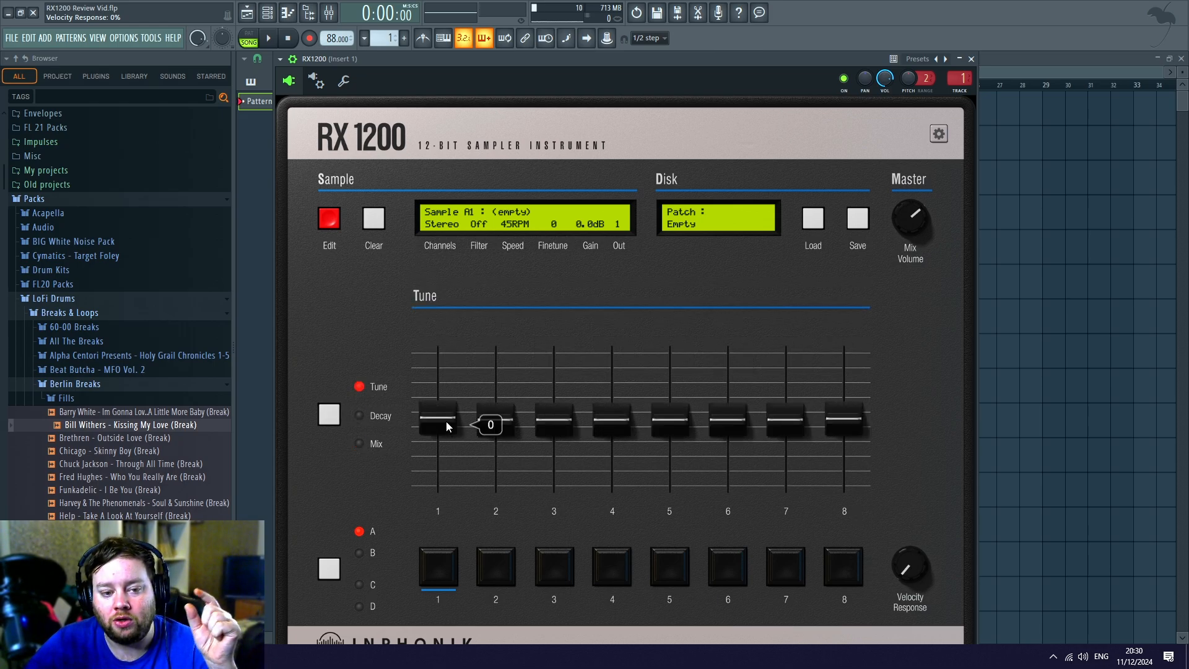
left_click(512, 569)
left_click_drag(438, 418, 458, 403)
scroll(435, 60, "down", 1)
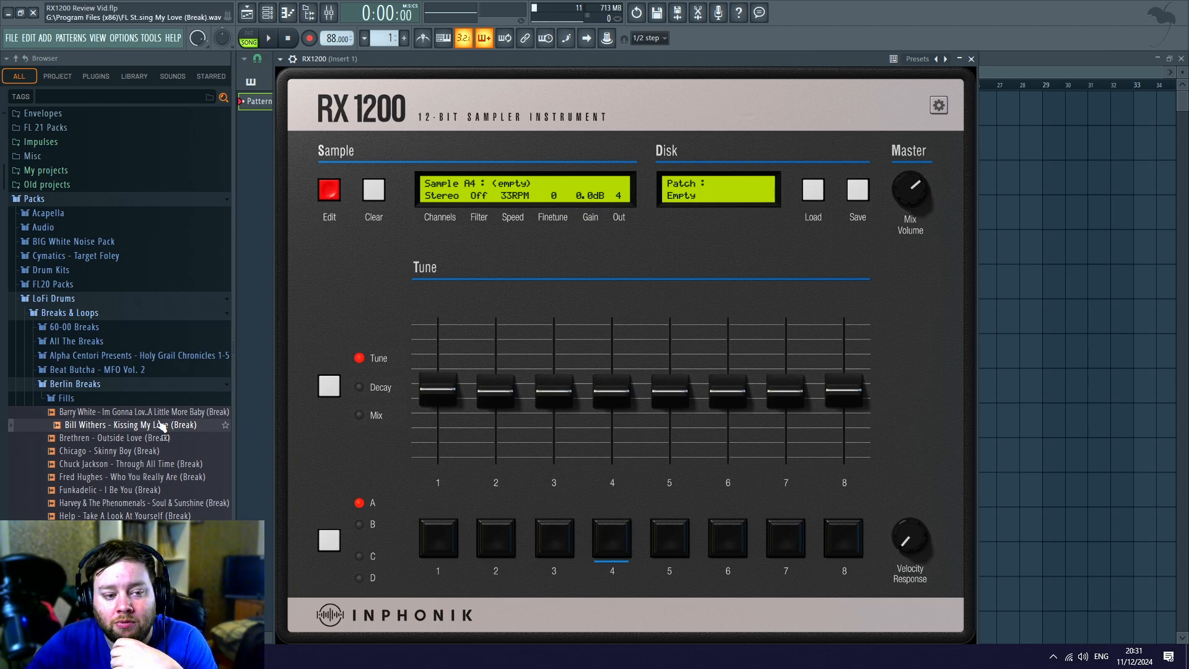
left_click(432, 539)
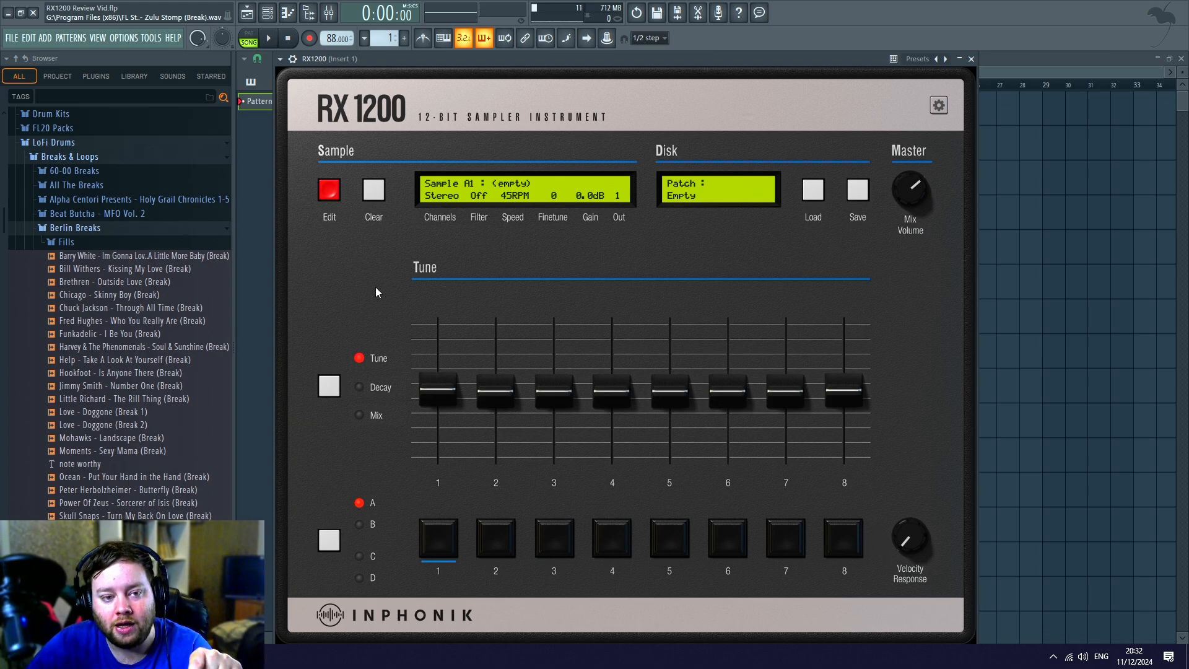
Look at the Collections list in the sample editor for pad A1 and close the editor.
left_click(328, 192)
left_click(929, 544)
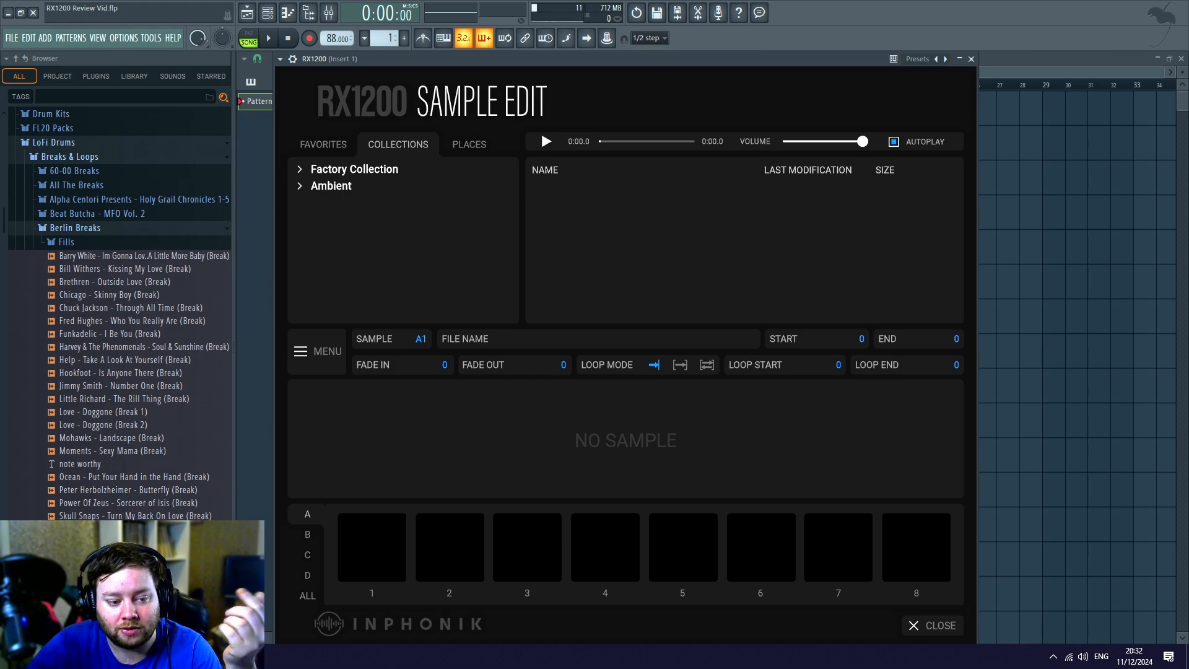
left_click(915, 625)
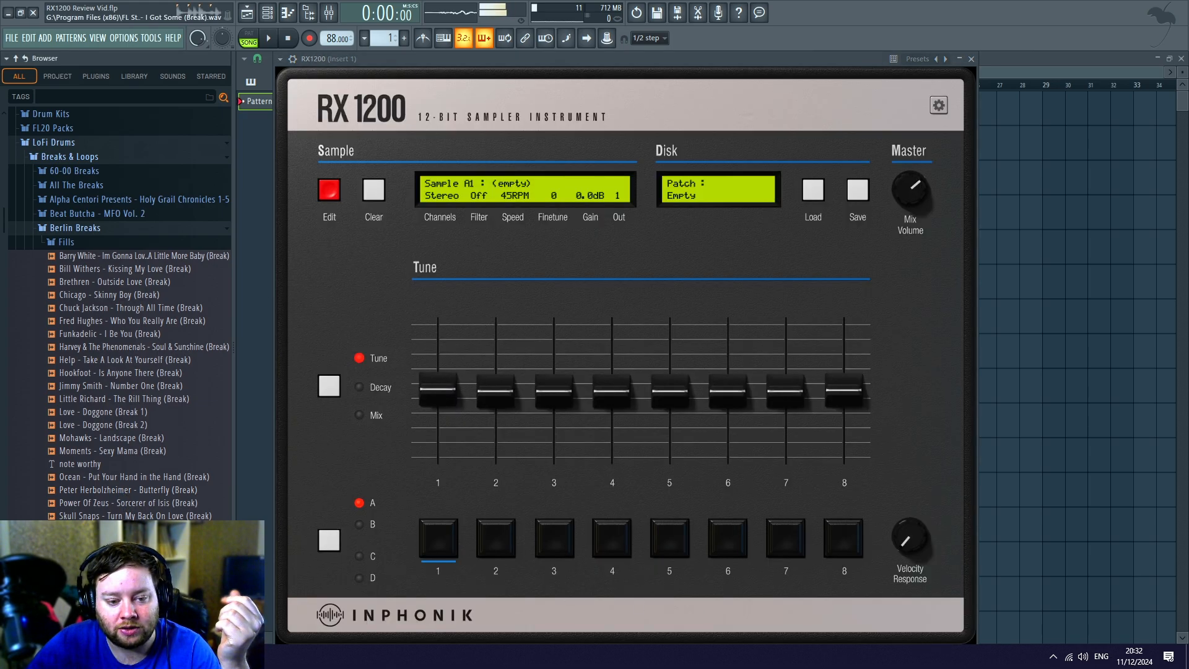
Load Sugar Billy Garner - I Got Some (Break).wav from Berlin Breaks onto pad A1 and audition it in the sample editor.
left_click_drag(117, 529, 437, 542)
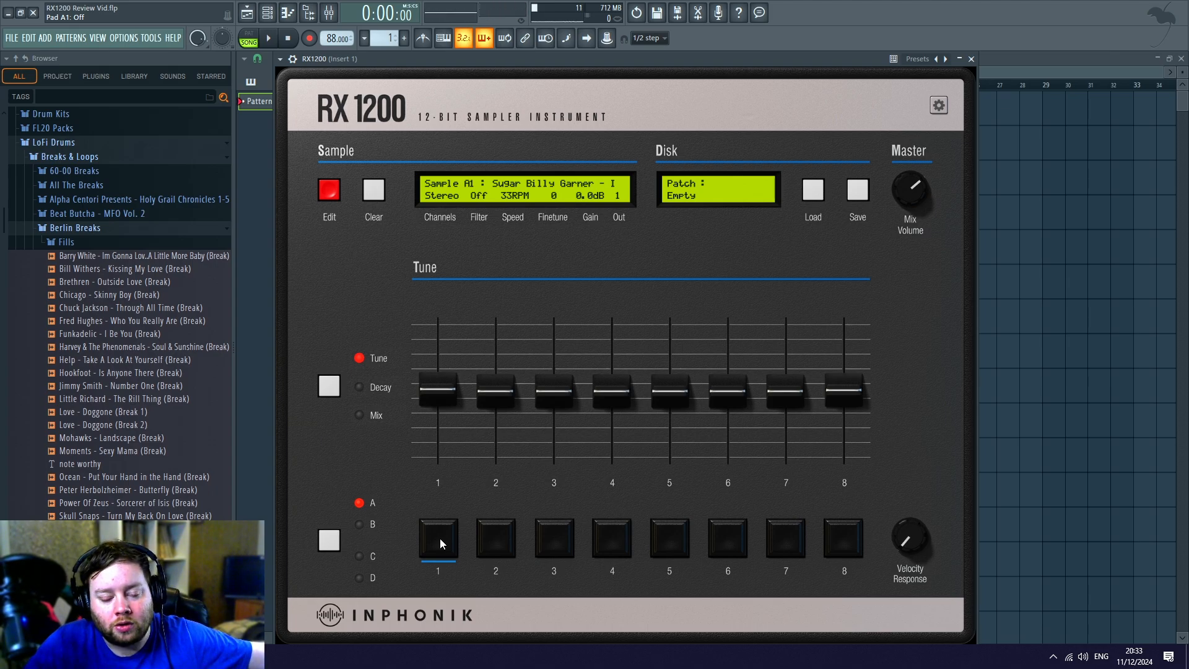
left_click(439, 543)
left_click(329, 189)
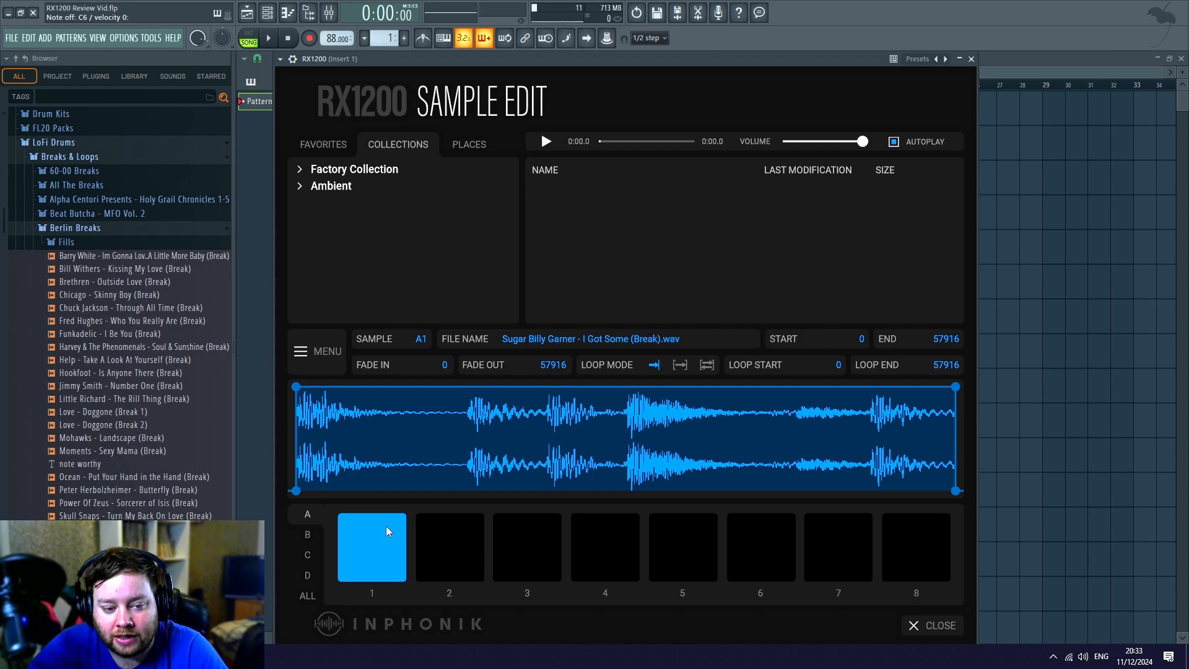
left_click(367, 552)
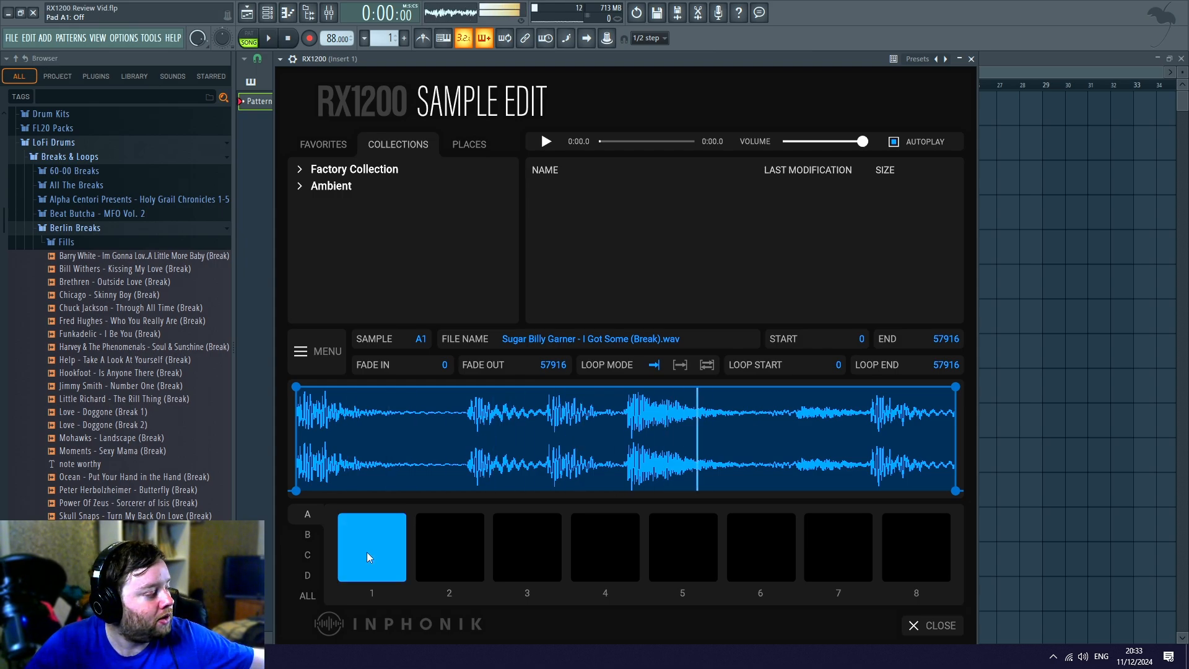
left_click(367, 552)
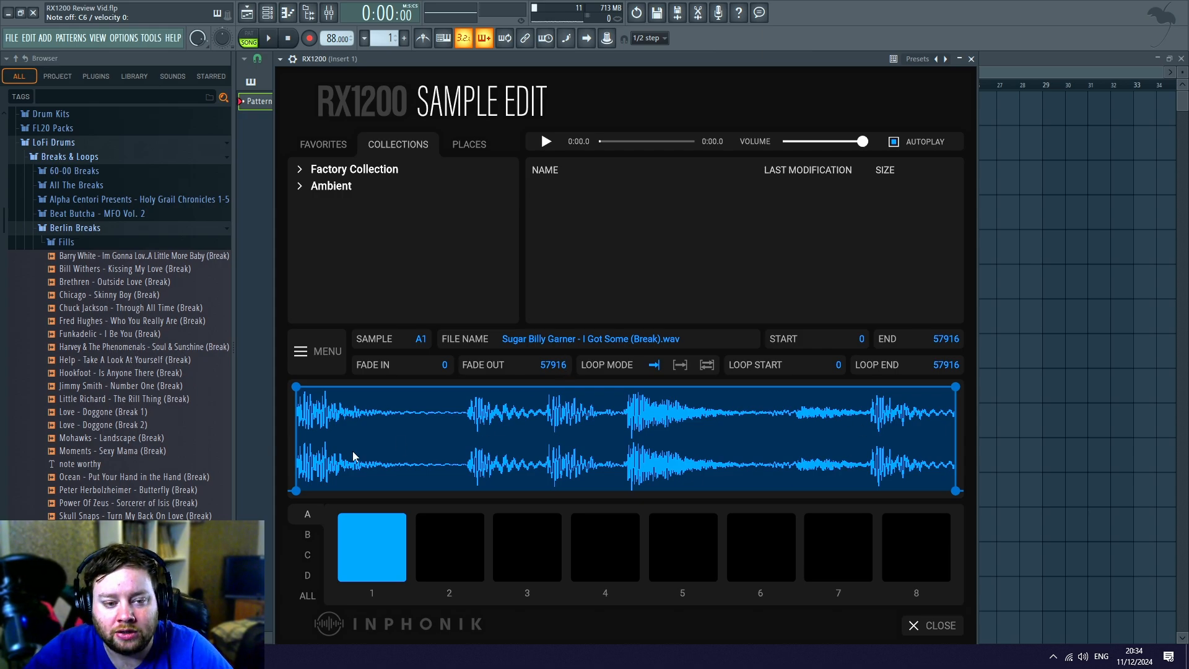
Move the loop start marker on sample A1's waveform to 4033.
mouse_move(295, 490)
left_mouse_down()
mouse_move(496, 483)
mouse_move(294, 489)
left_mouse_up()
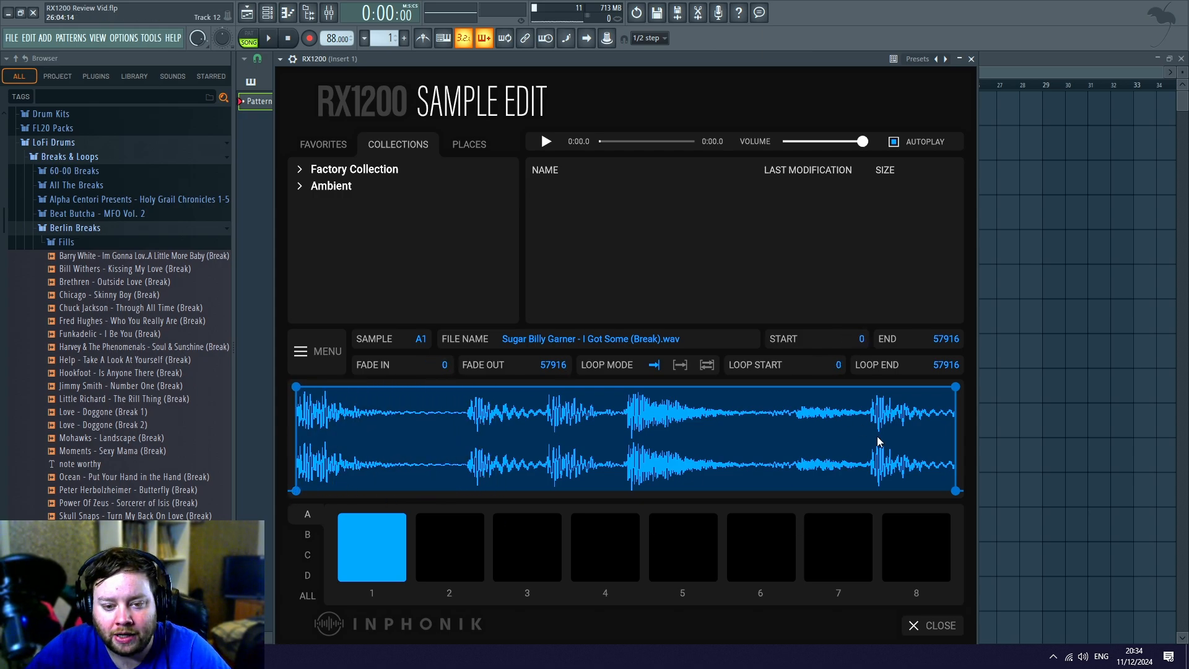
left_click(338, 488)
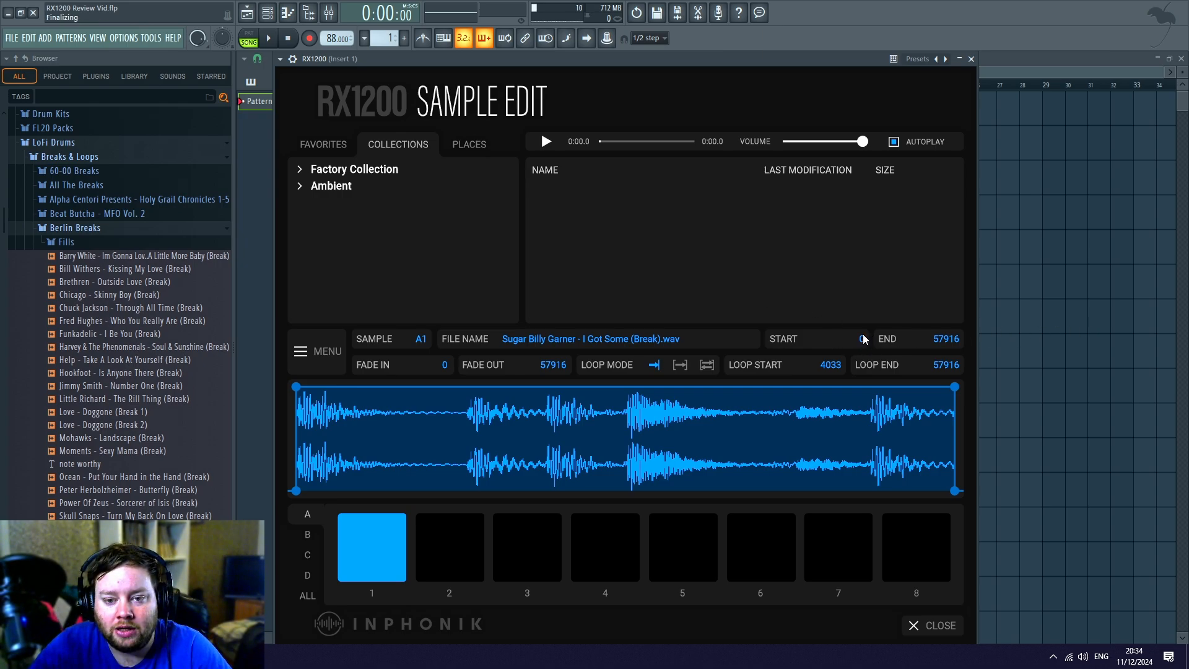
mouse_move(295, 491)
left_mouse_down()
mouse_move(463, 482)
mouse_move(296, 489)
left_mouse_up()
left_click_drag(958, 496, 1052, 489)
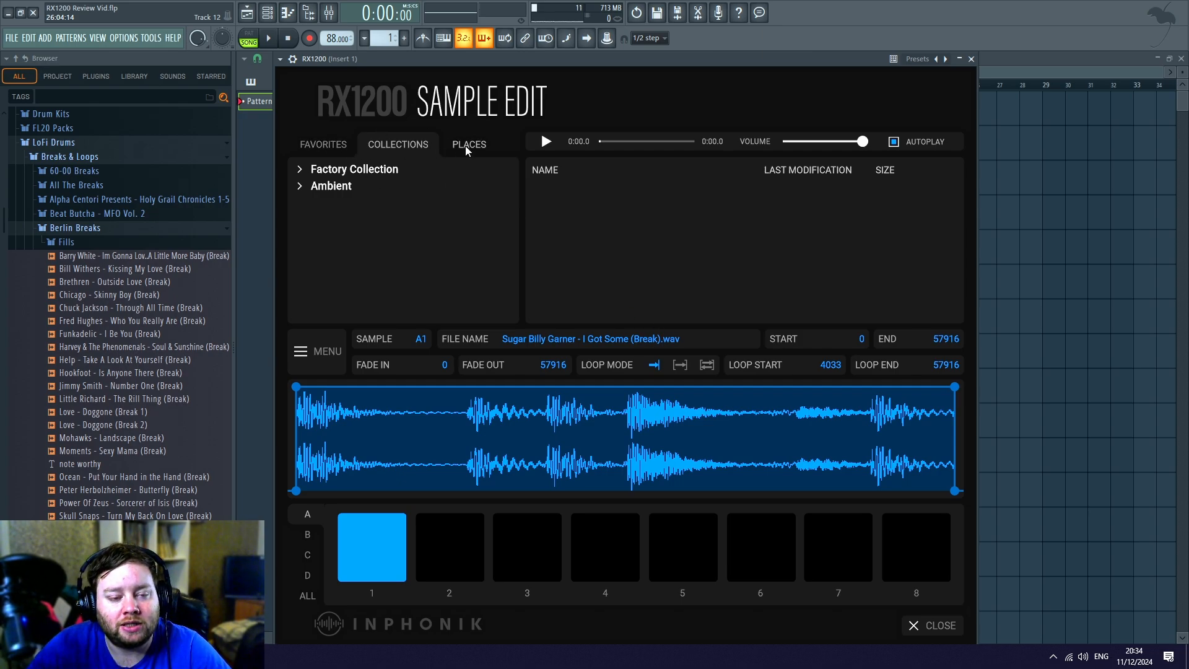
Expand the Factory Collection and Ambient collections and browse their sample categories.
left_click(300, 170)
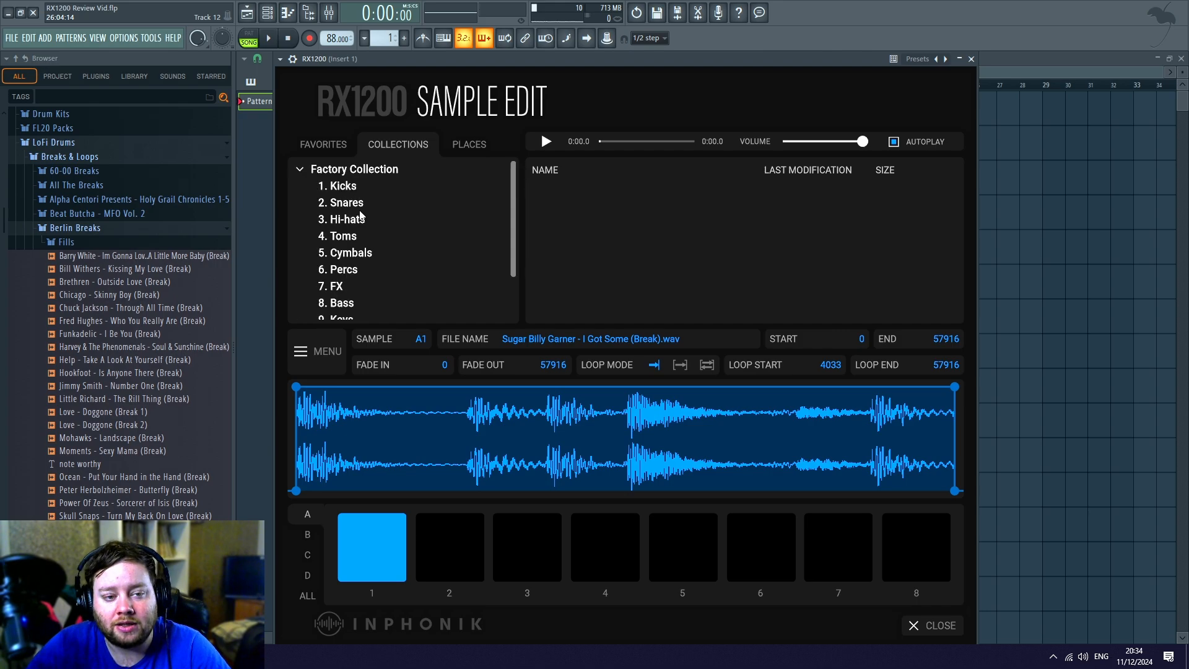
scroll(390, 247, "down", 3)
scroll(371, 248, "up", 3)
scroll(372, 259, "down", 3)
left_click(300, 311)
scroll(357, 262, "down", 3)
scroll(357, 262, "up", 1)
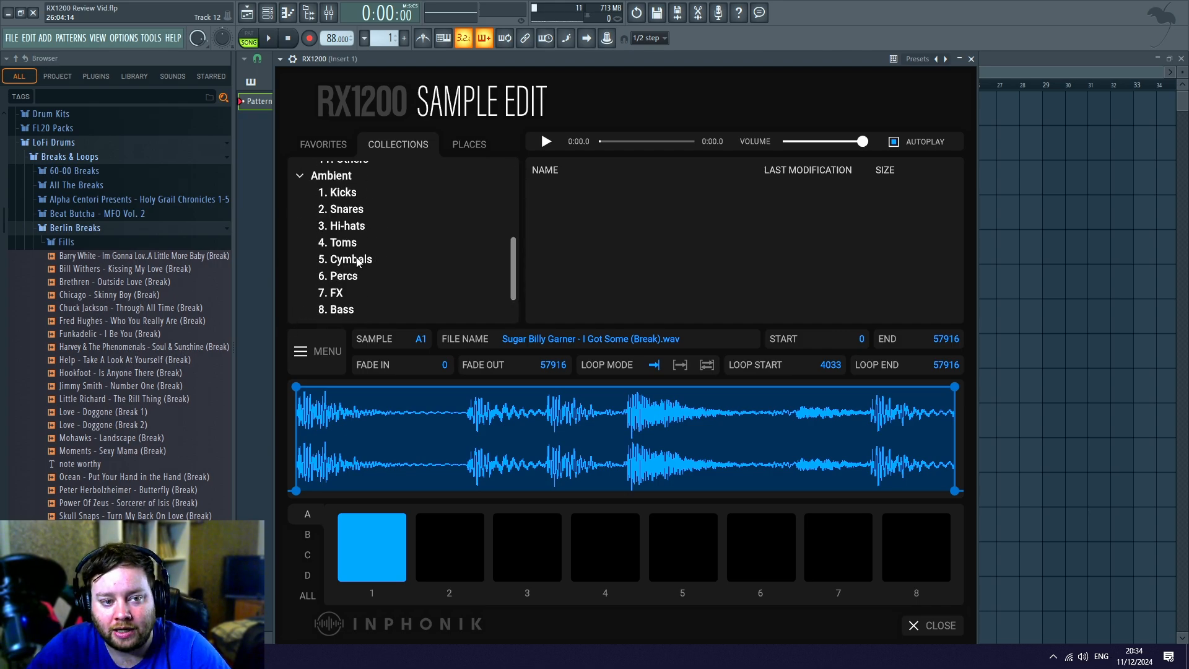
scroll(398, 265, "down", 2)
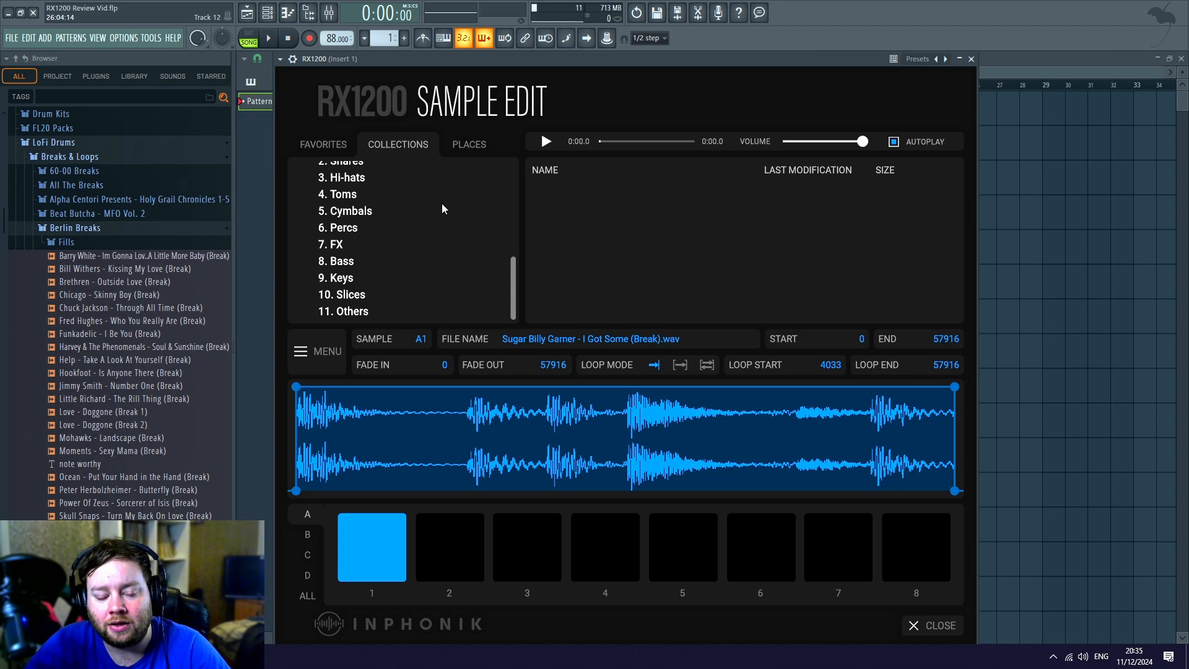
scroll(411, 254, "down", 3)
Look through the drives under Places and the contents of the Packs folder in Favorites.
left_click(469, 144)
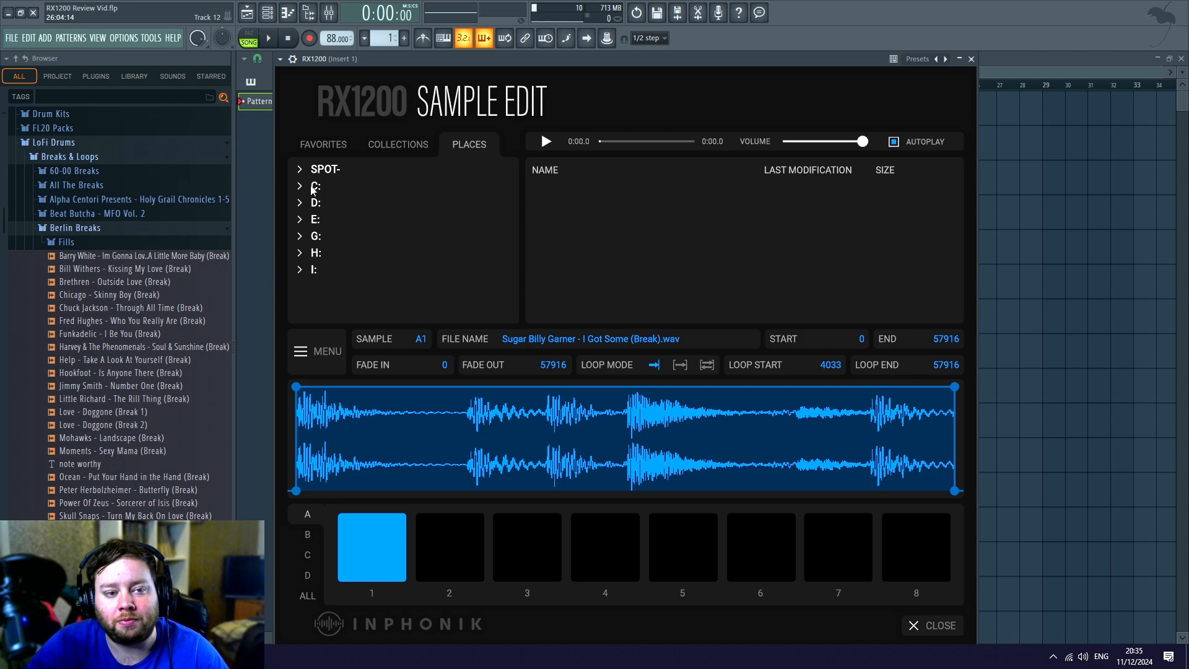
left_click(398, 144)
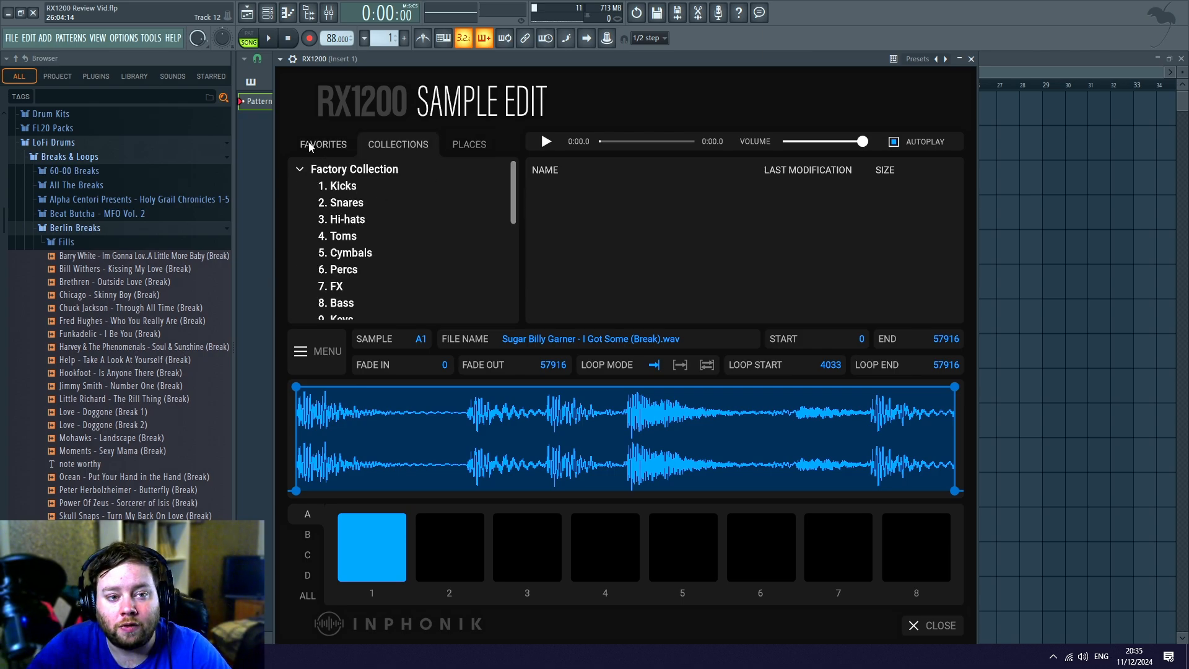
left_click(323, 143)
left_click(301, 170)
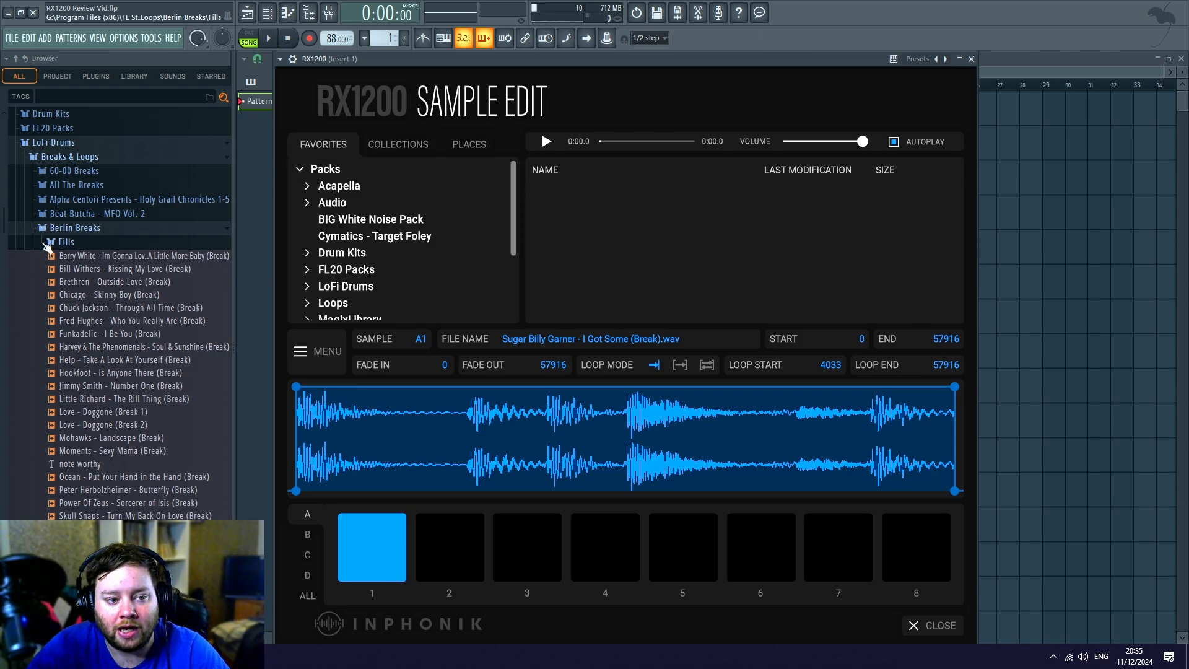
left_click(300, 170)
Add the Factory Collection's 1. Kicks folder to the favorites and check the Favorites list.
left_click(398, 143)
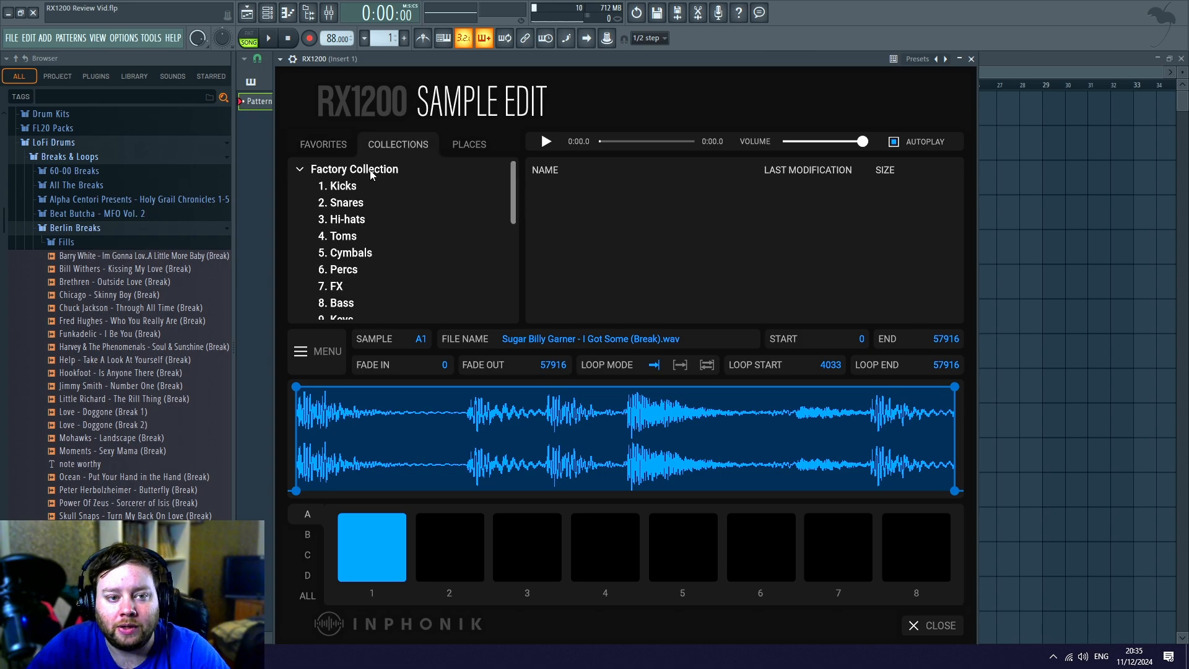
left_click(387, 185)
left_click(499, 186)
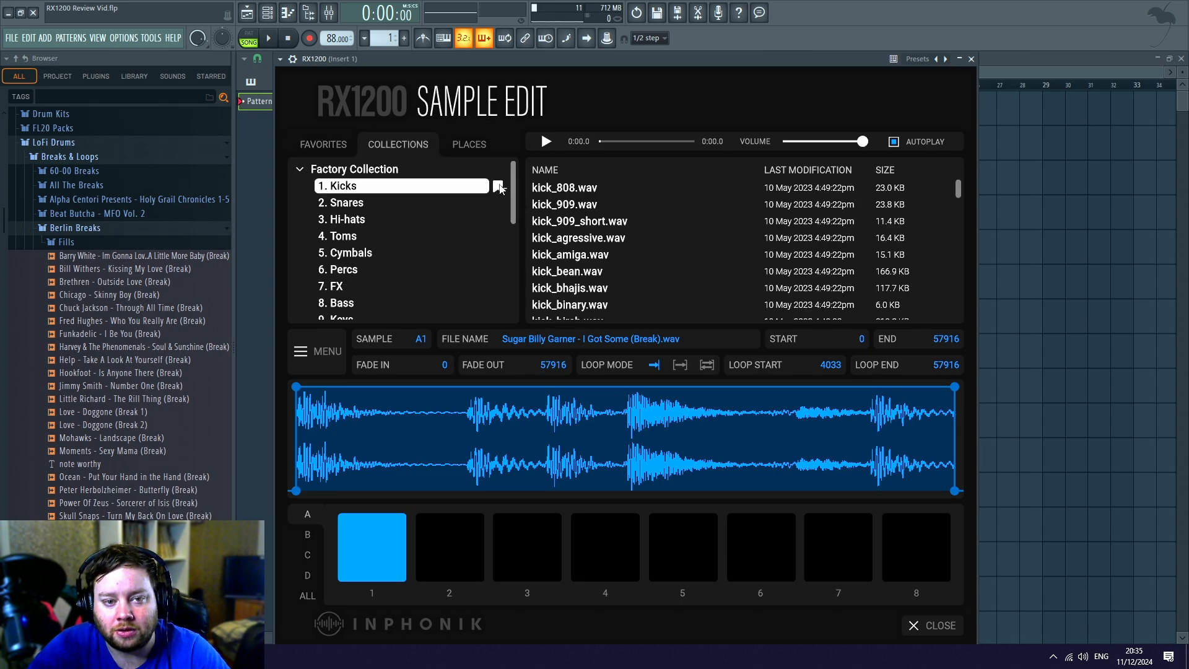
left_click(323, 143)
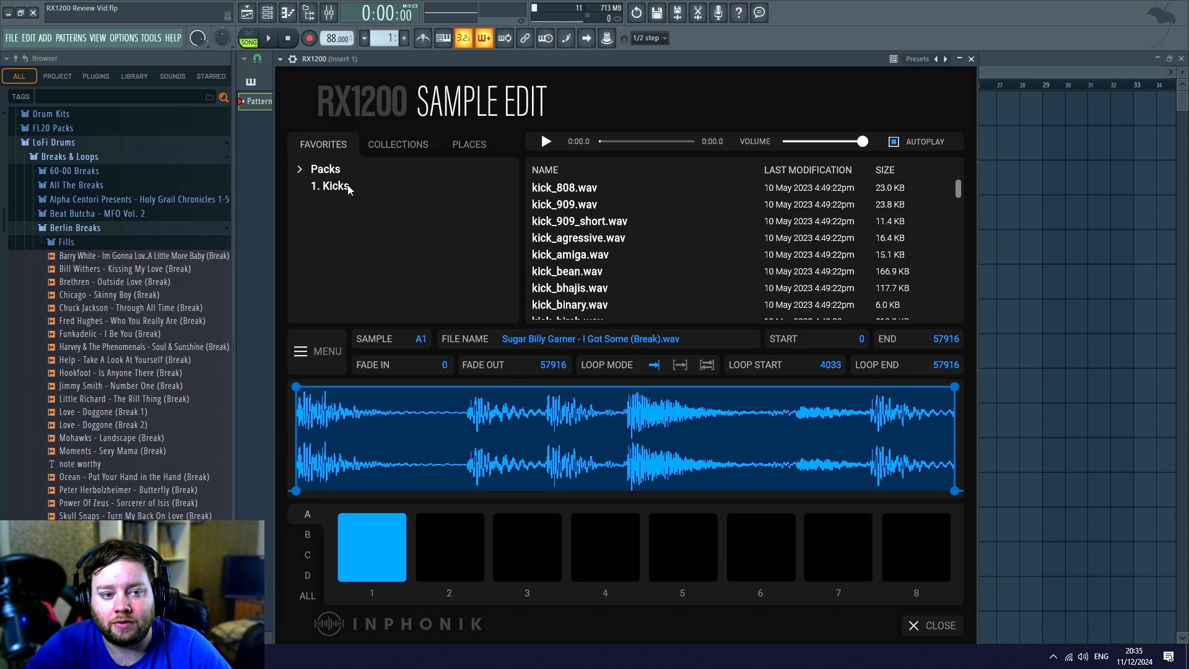
Preview kick_808.wav, kick_909.wav and kick_909_short.wav from the factory kicks.
left_click(396, 145)
left_click(576, 188)
left_click(579, 205)
left_click(582, 222)
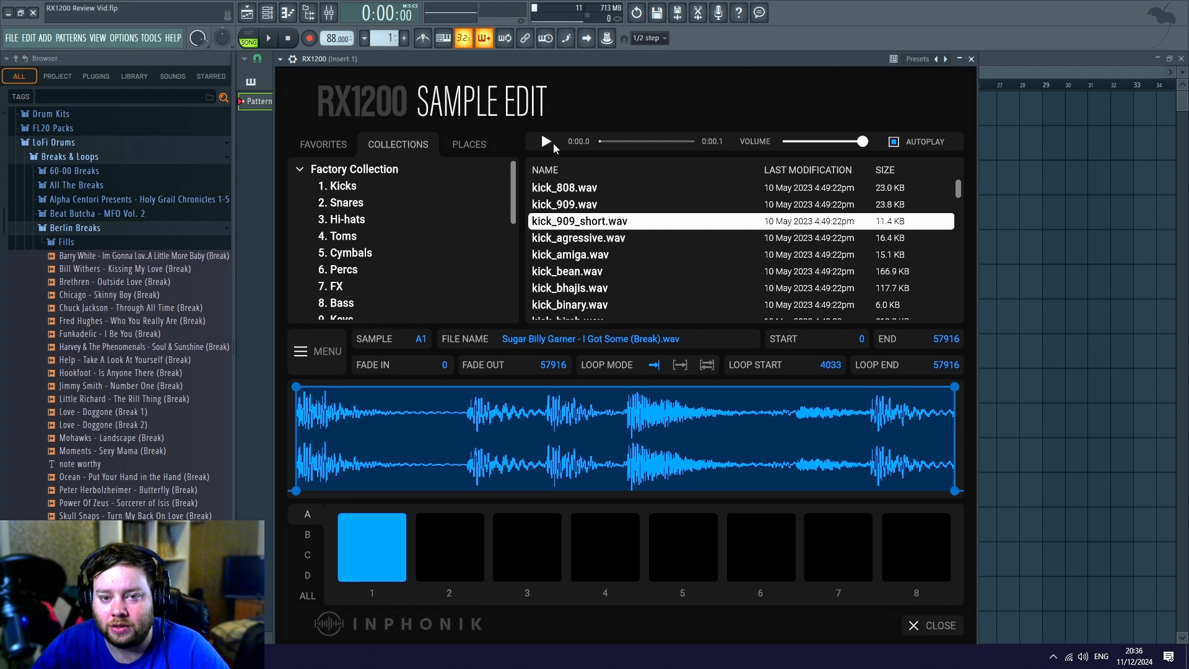
scroll(637, 300, "down", 1)
scroll(695, 291, "up", 1)
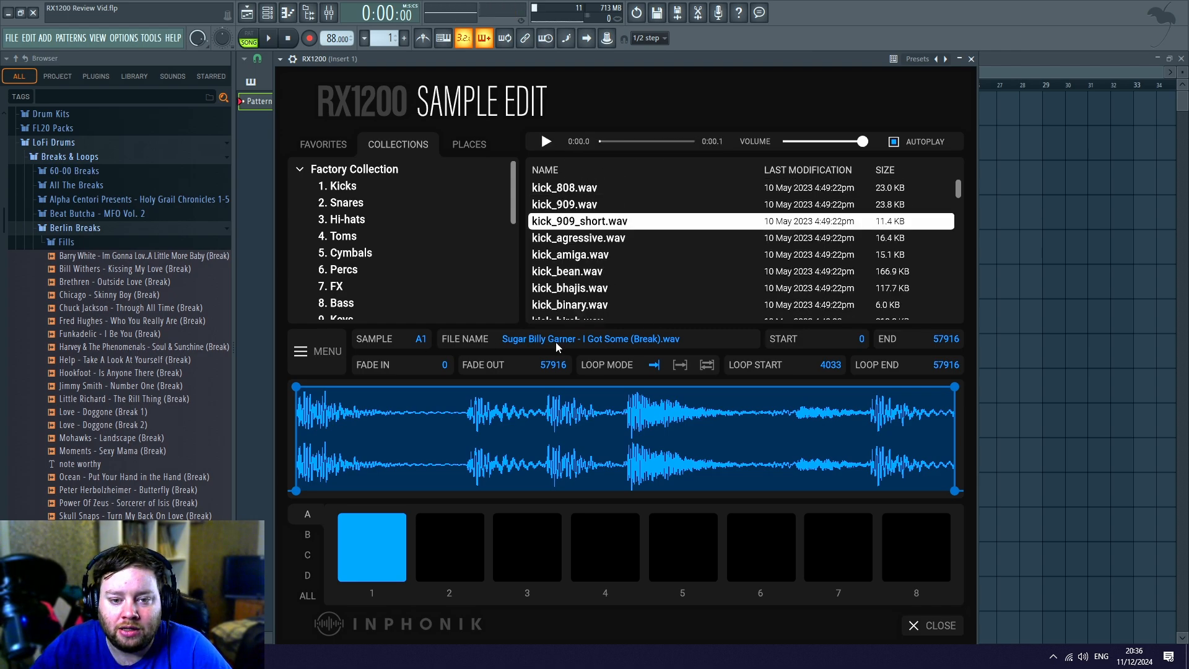
Look at the sample actions and pad colour options available for pad A1.
left_click(313, 351)
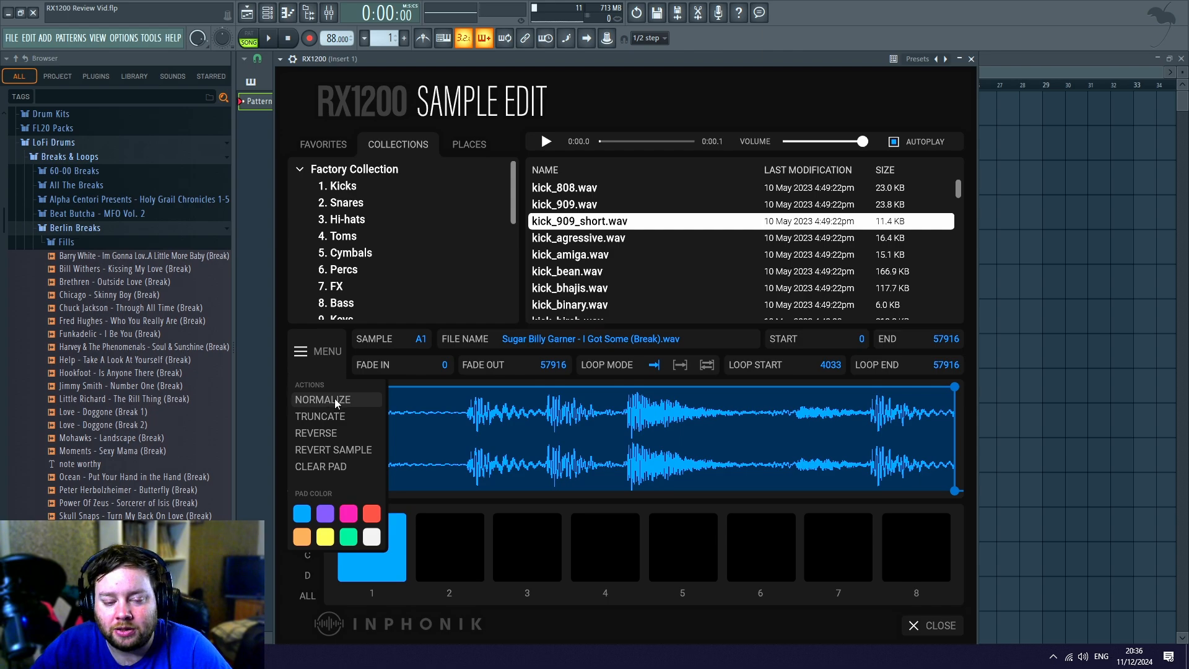
left_click(312, 347)
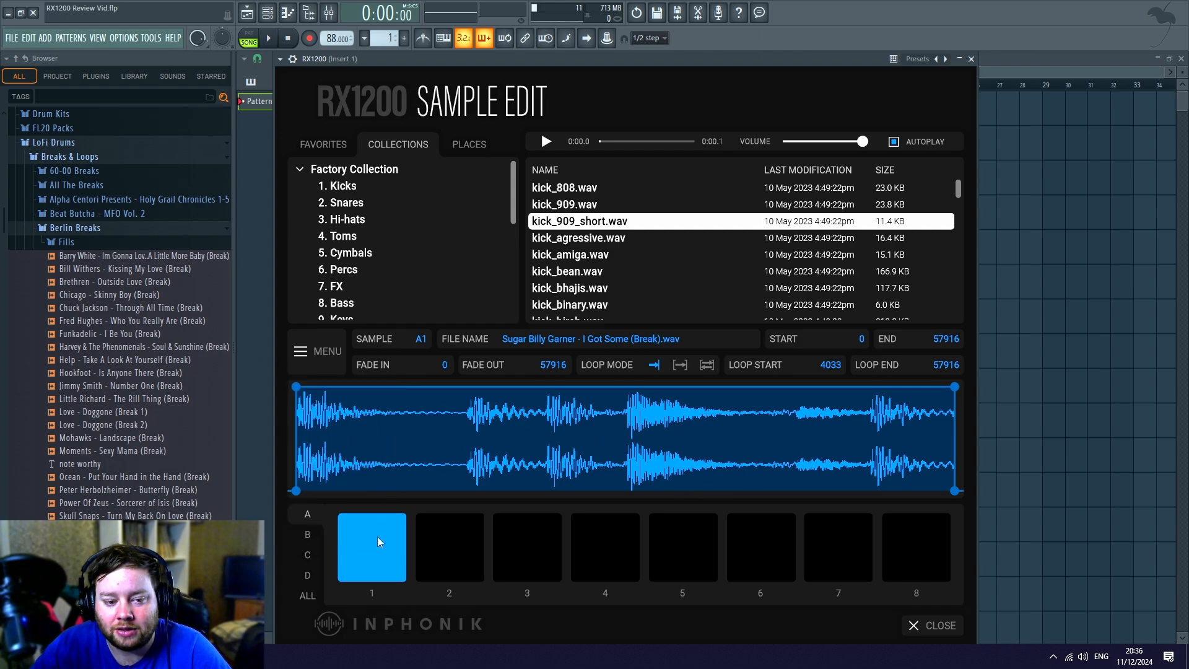
left_click(450, 545)
left_click(636, 545)
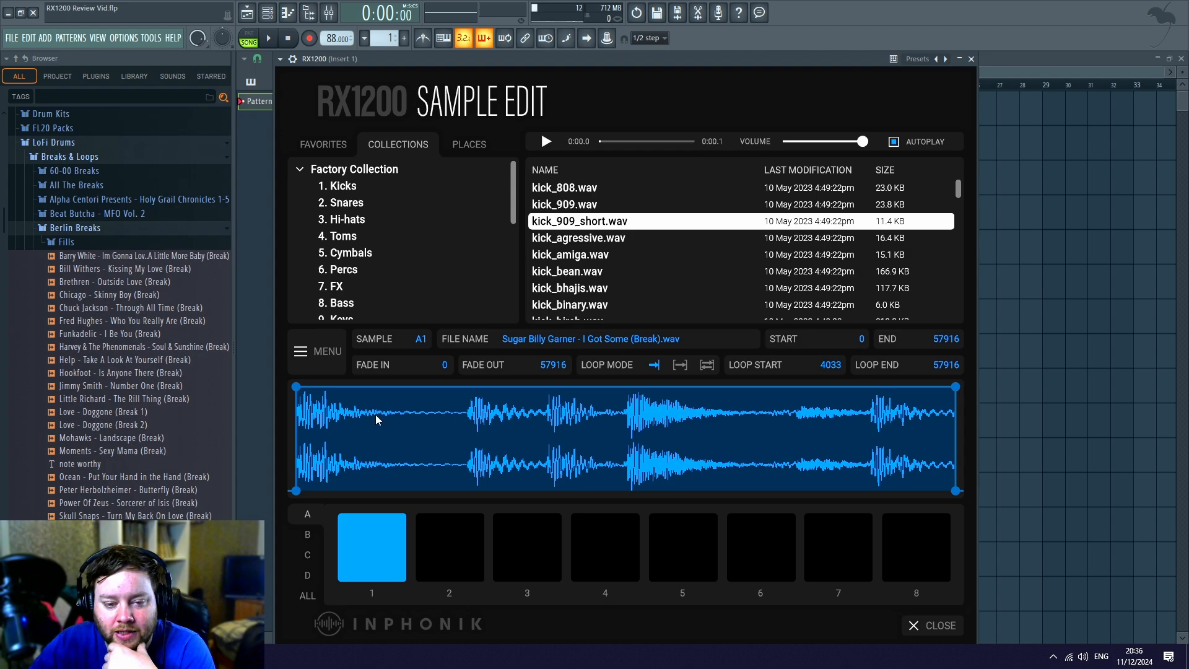
Audition pad A1 in the one-shot, forward and back-and-forth loop modes with loop start 29141, and return to one-shot.
left_click(654, 366)
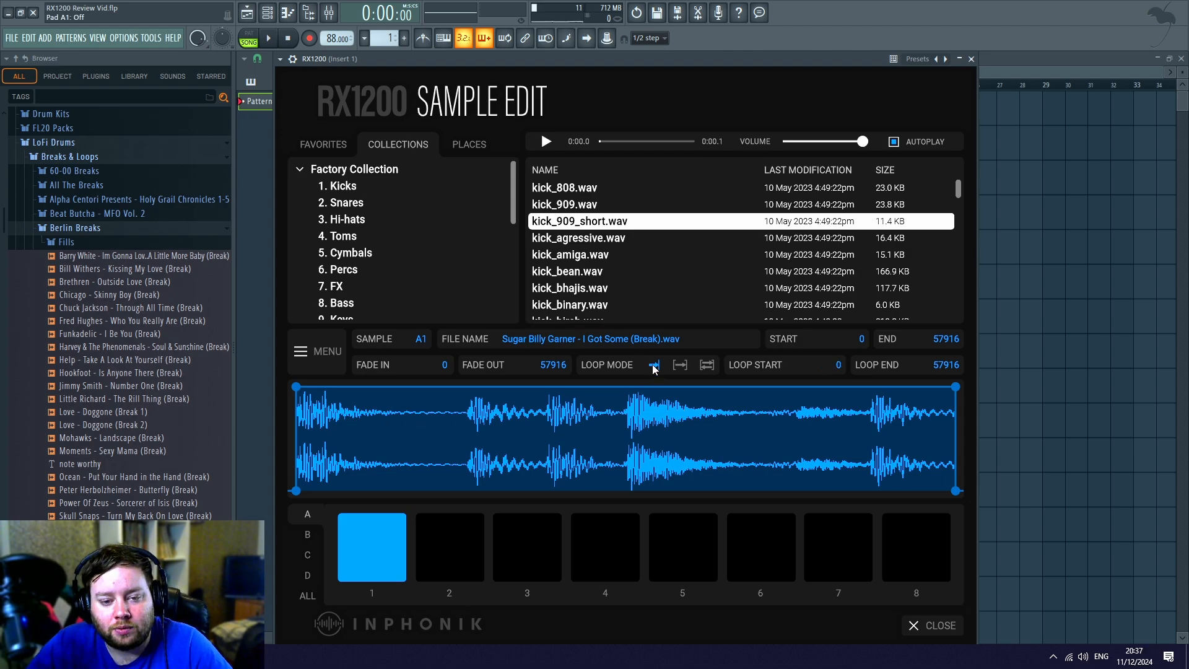
left_click(376, 553)
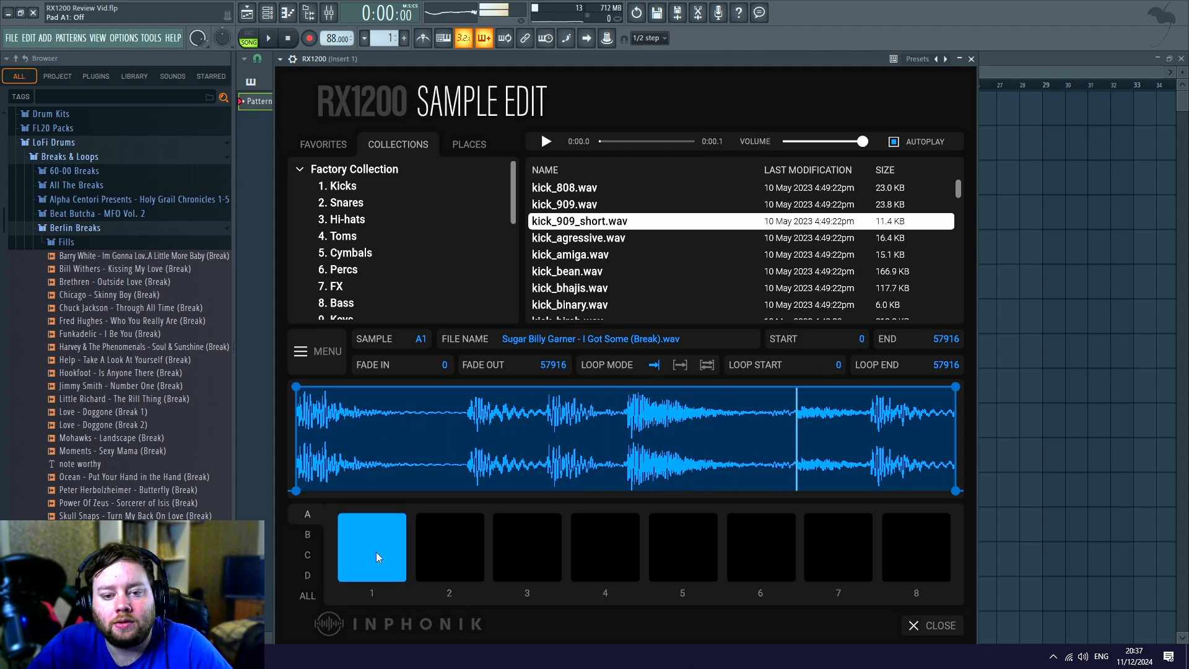
left_click(680, 366)
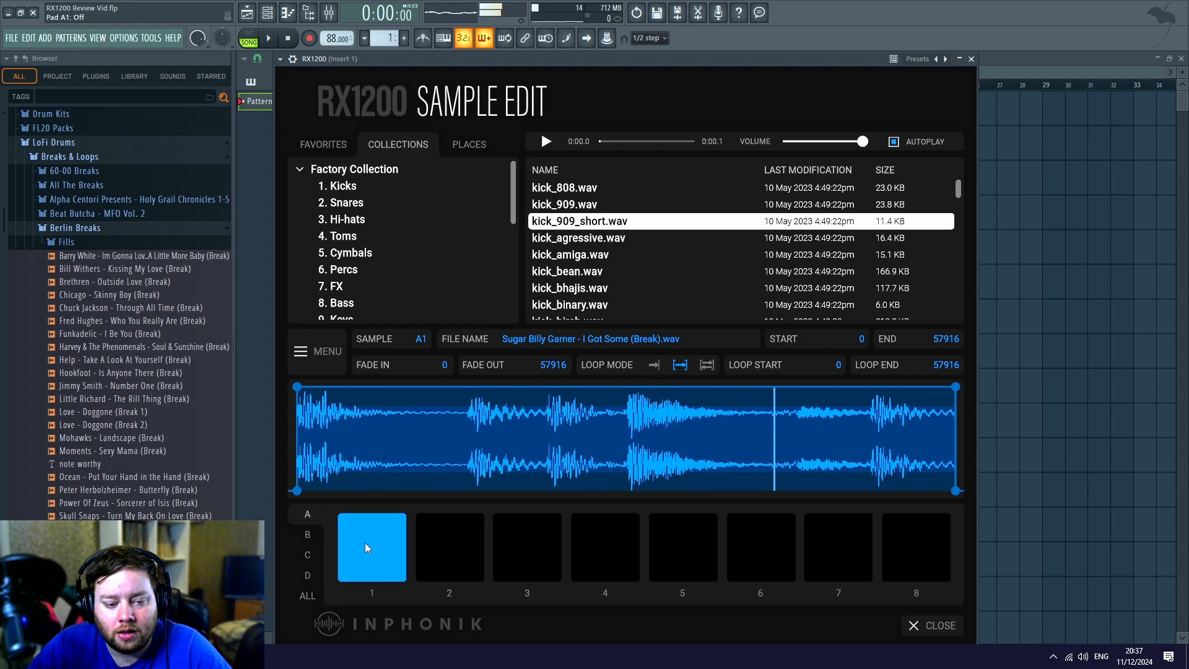
left_click(708, 367)
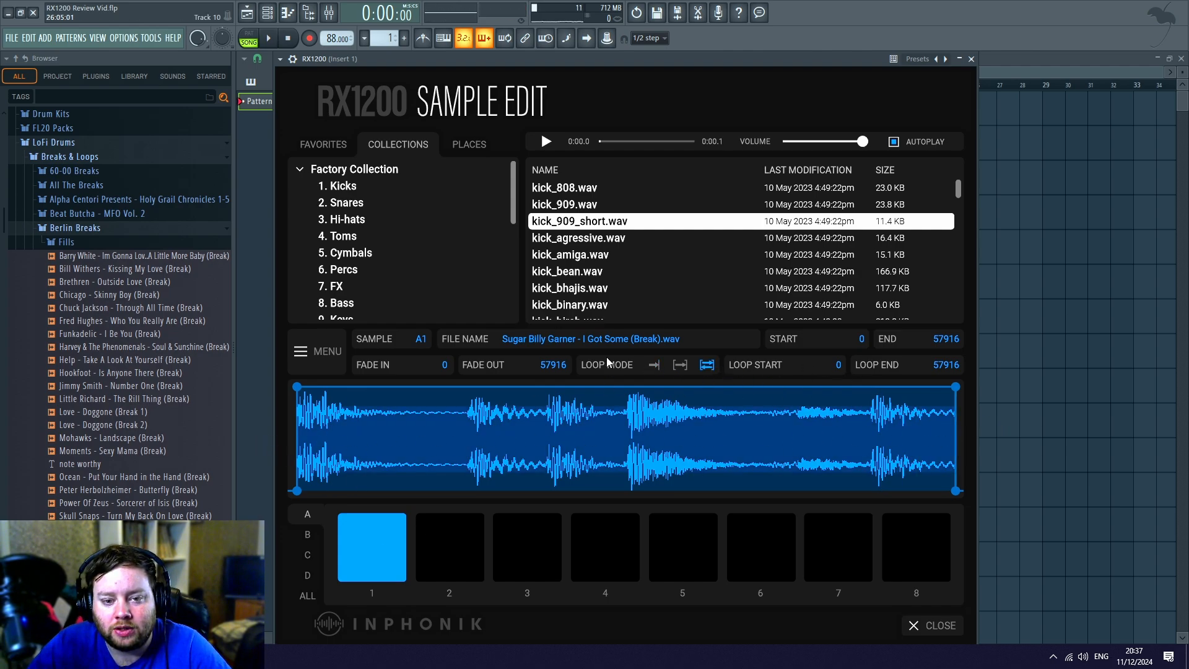
left_click(352, 543)
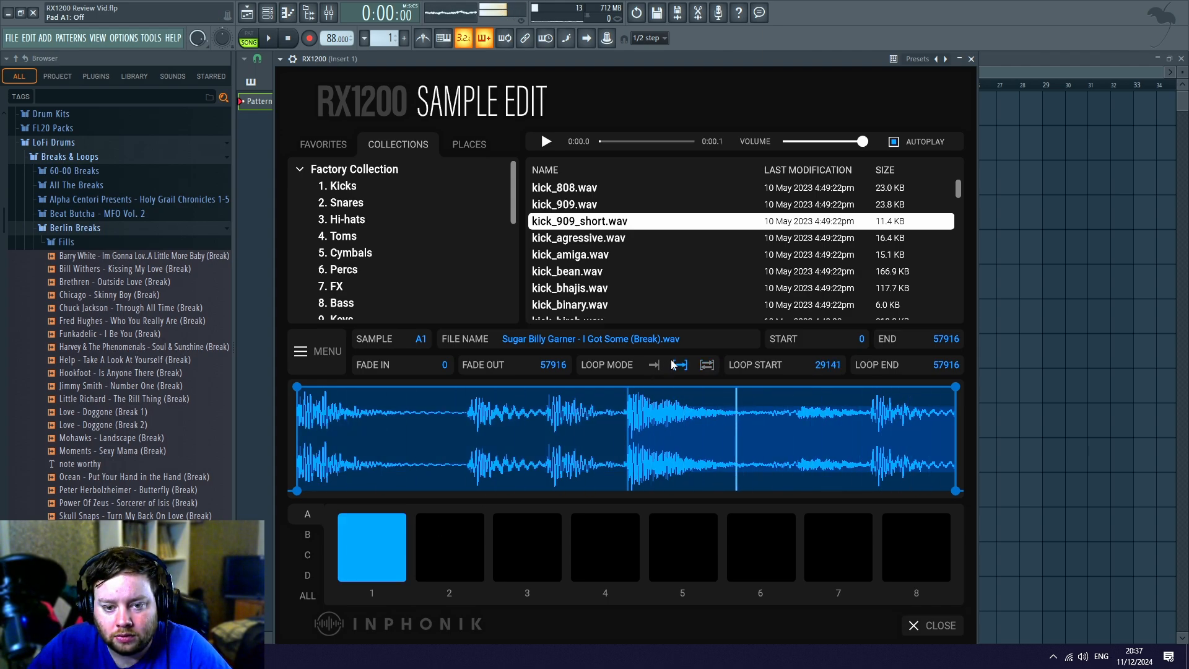
left_click(653, 365)
left_click(396, 552)
left_click(362, 564)
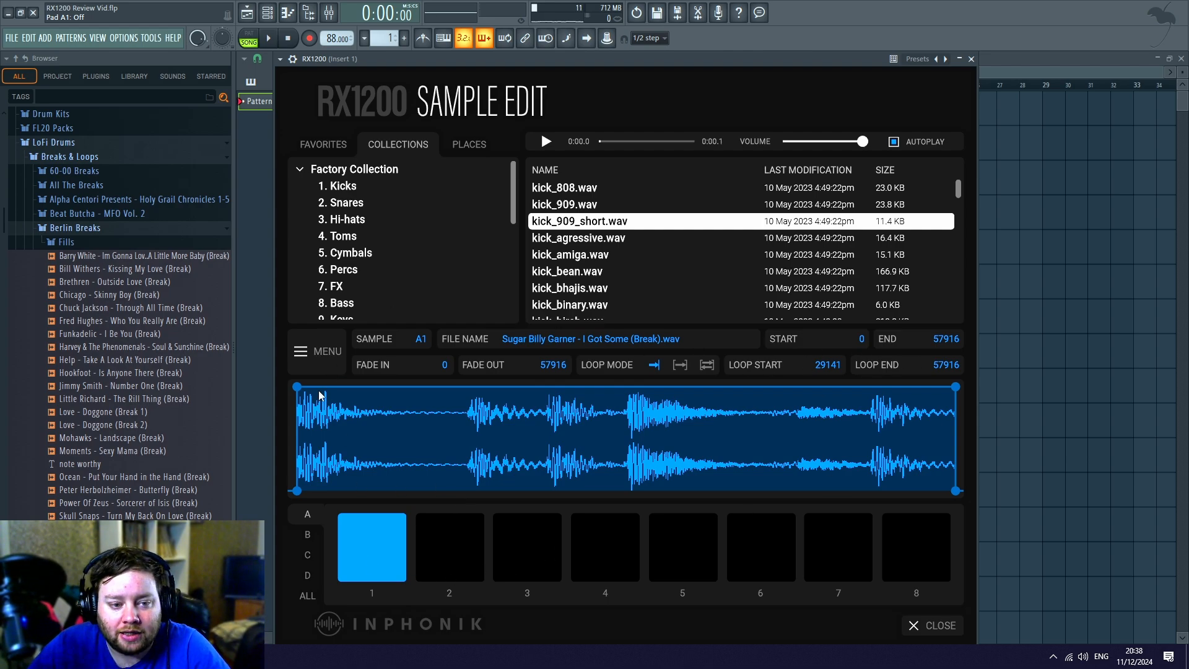
Normalize the break on pad A1.
left_click(304, 357)
left_click(330, 400)
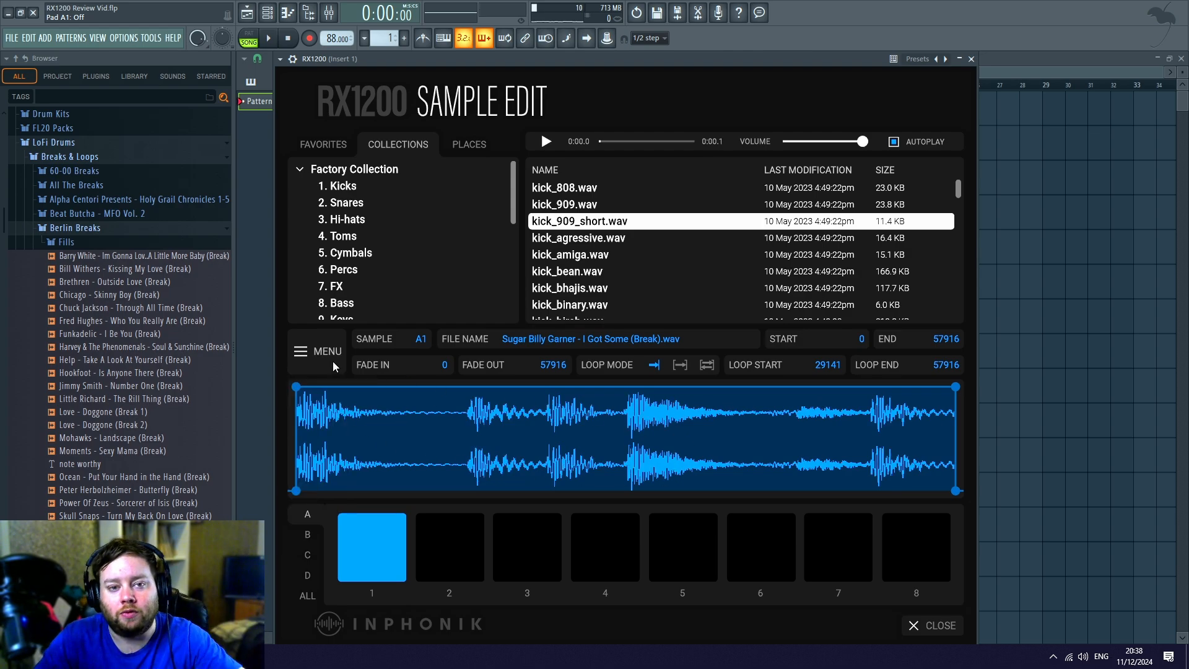
left_click(300, 352)
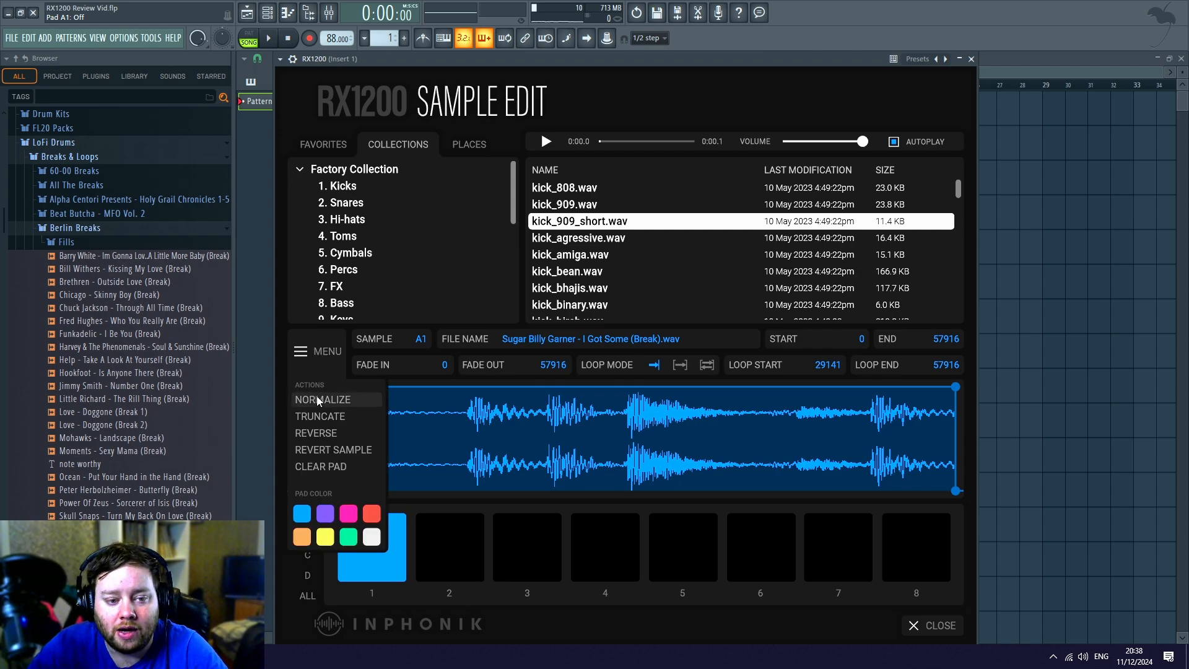
Set sample A1's start to 29081, end to 43383 and fade out to 36017, and truncate it to that range.
left_click_drag(296, 490, 627, 489)
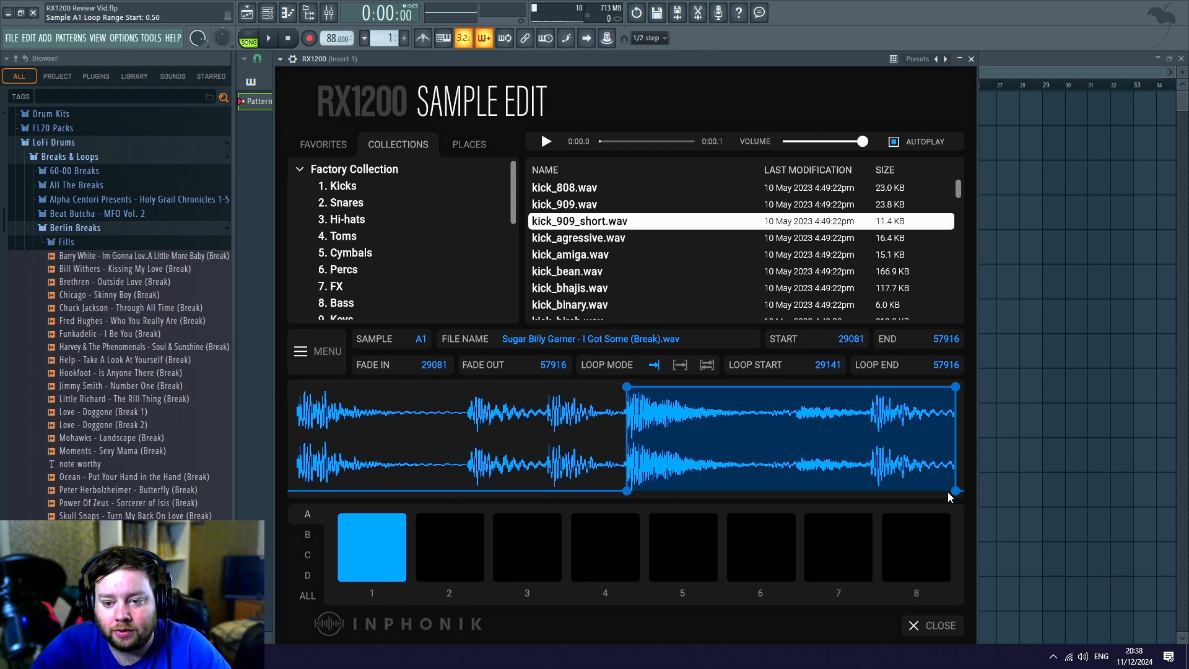
left_click_drag(955, 491, 789, 491)
left_click_drag(789, 387, 708, 415)
right_click(372, 549)
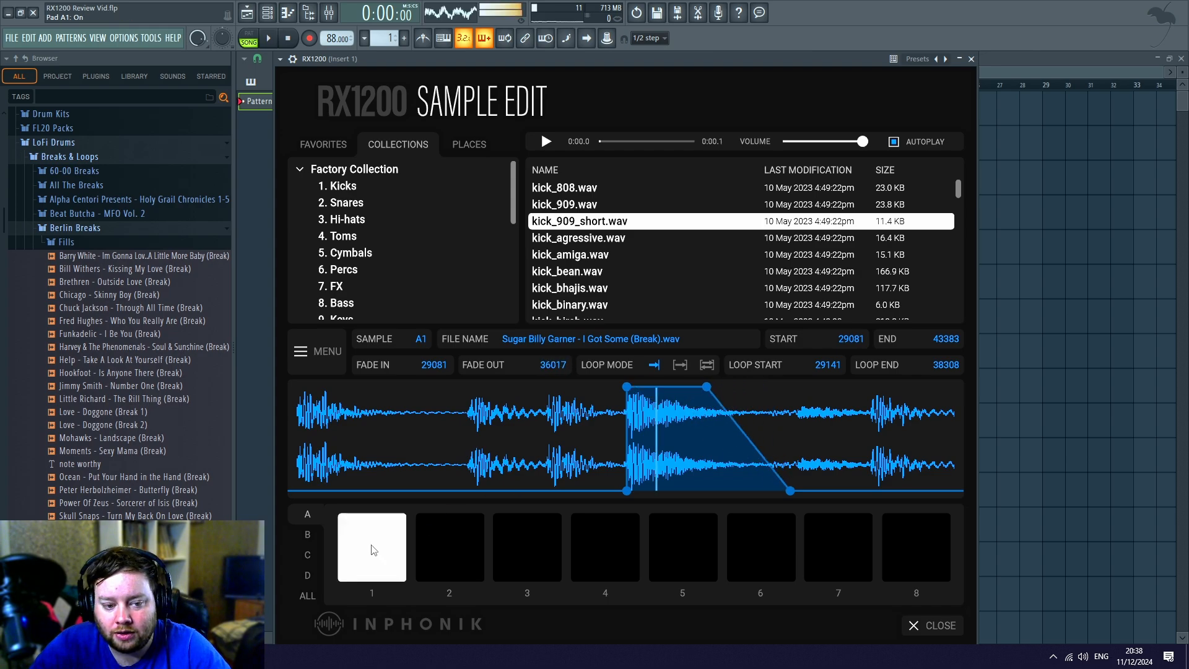
left_click(329, 416)
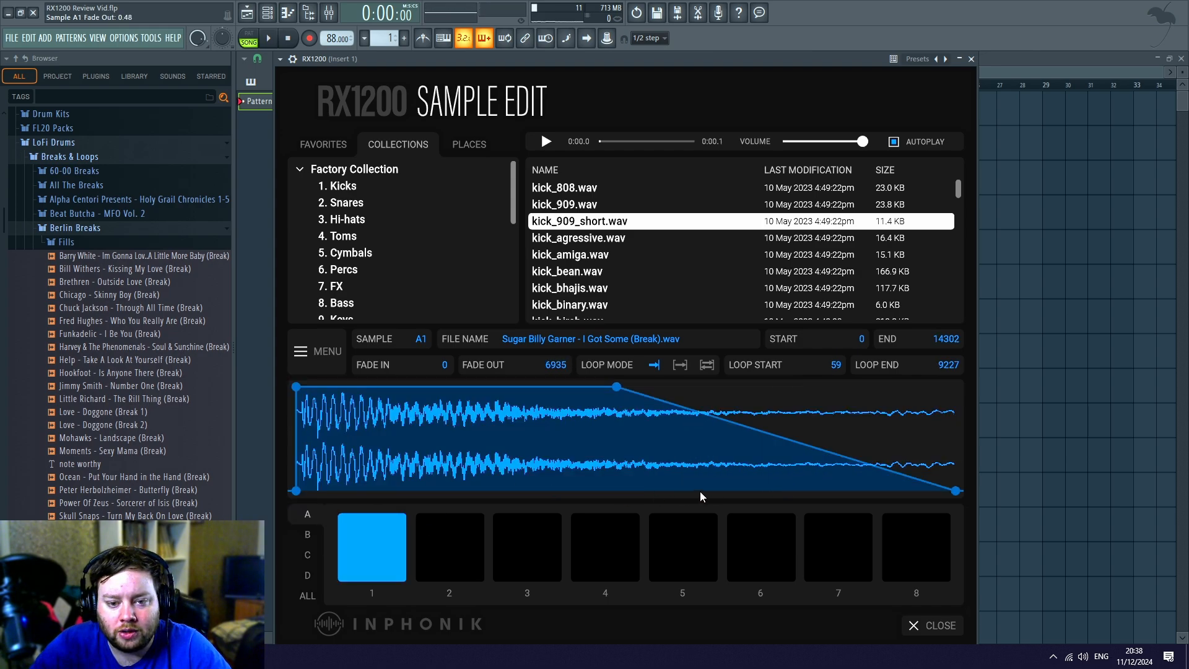
left_click(364, 555)
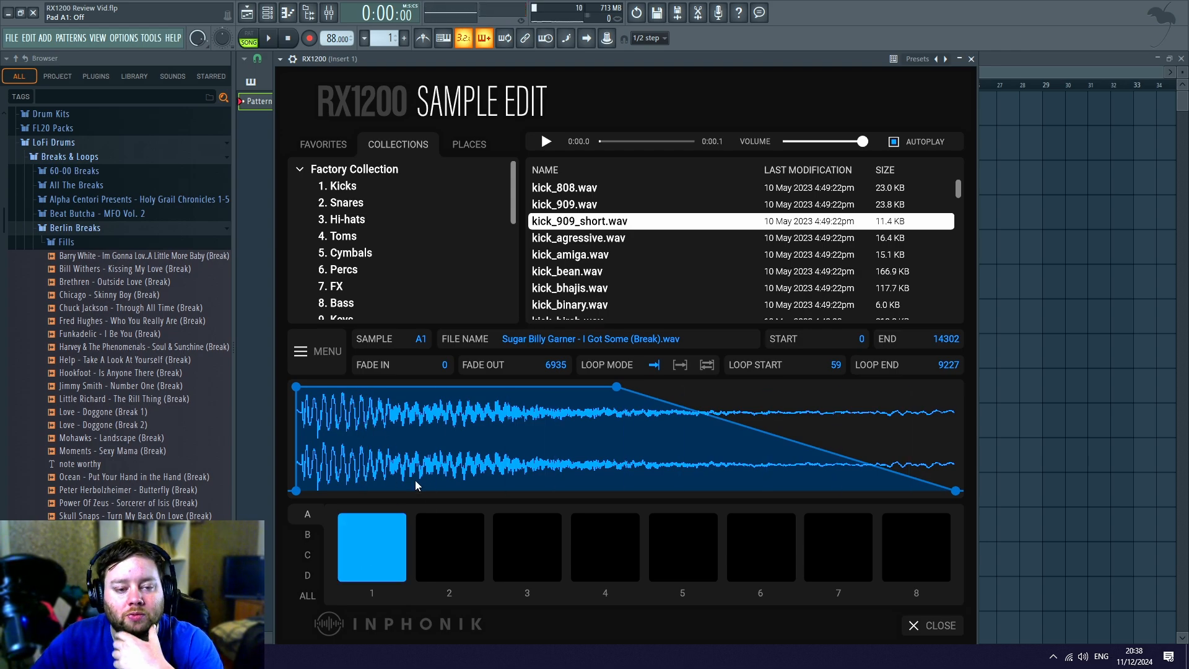
Reverse the truncated sample on pad A1 and audition it.
left_click(321, 350)
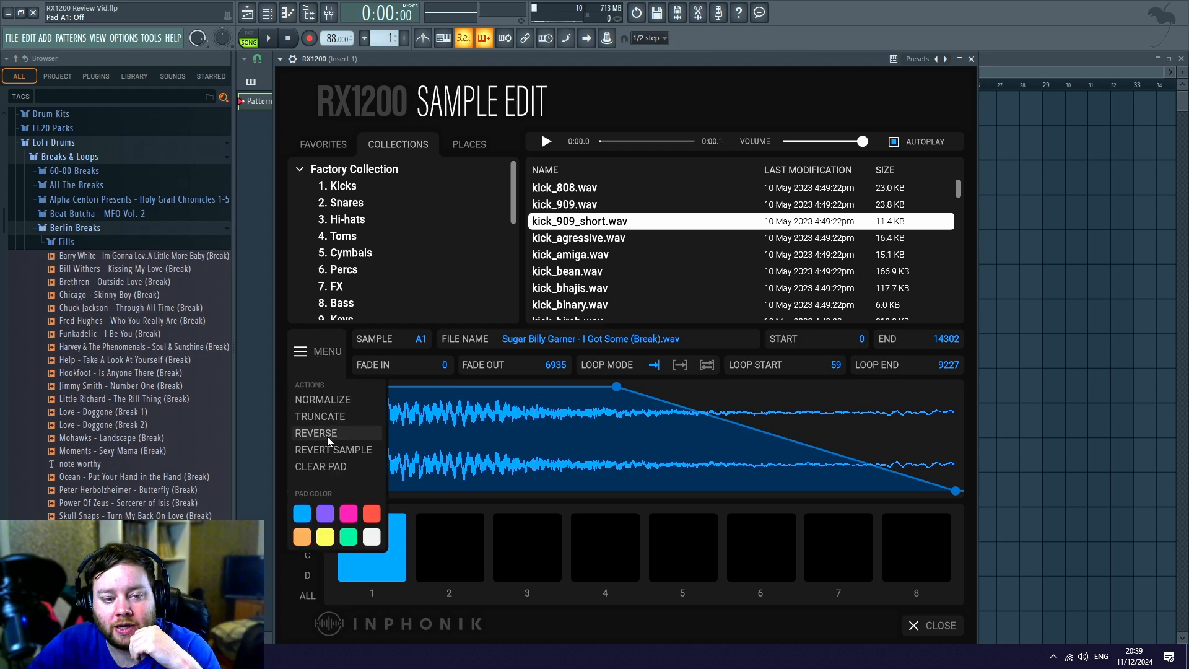
left_click(327, 435)
left_click(359, 545)
right_click(359, 544)
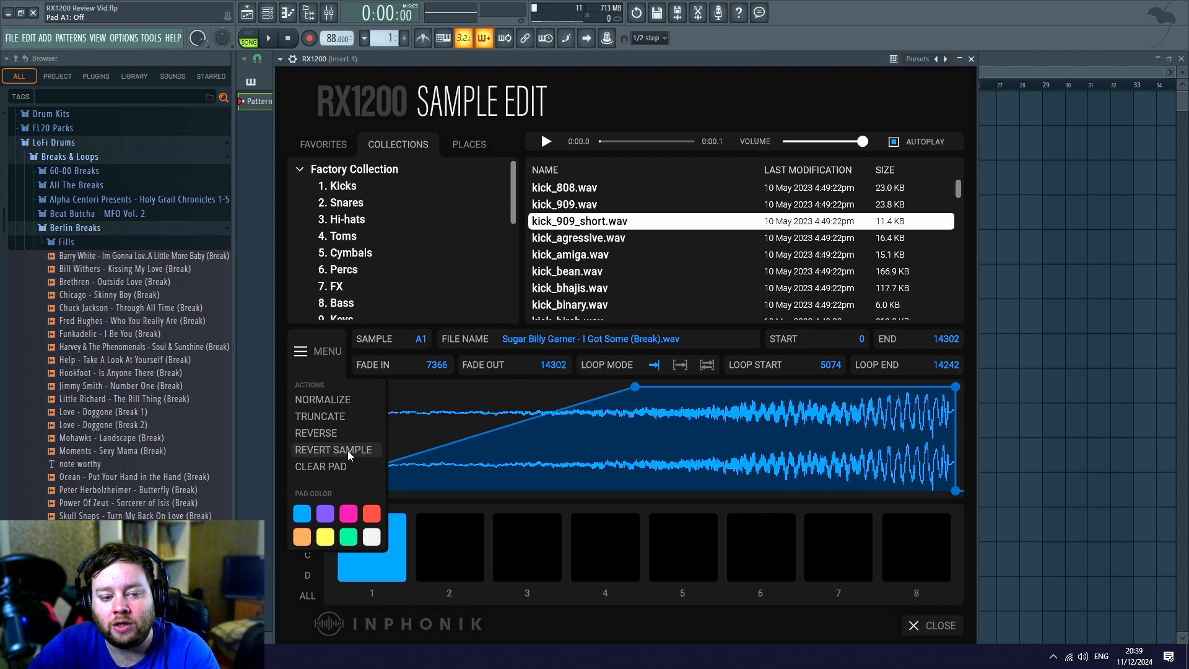
Revert sample A1 to the original full-length break and audition it.
left_click(652, 435)
left_click(315, 358)
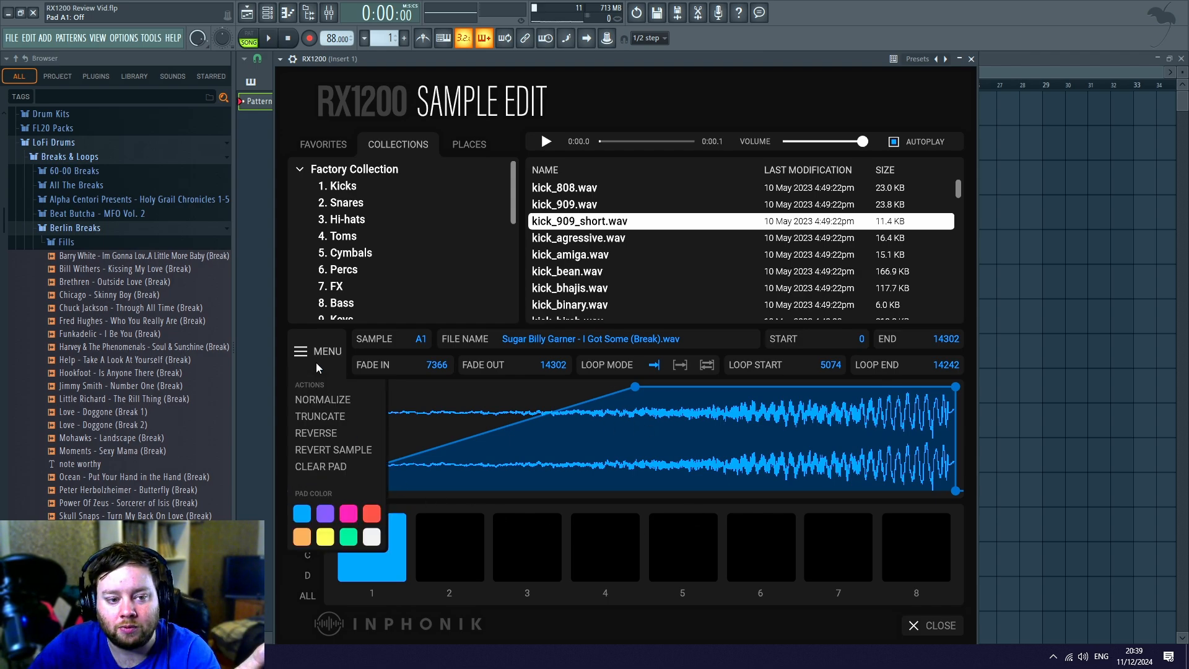
left_click(349, 449)
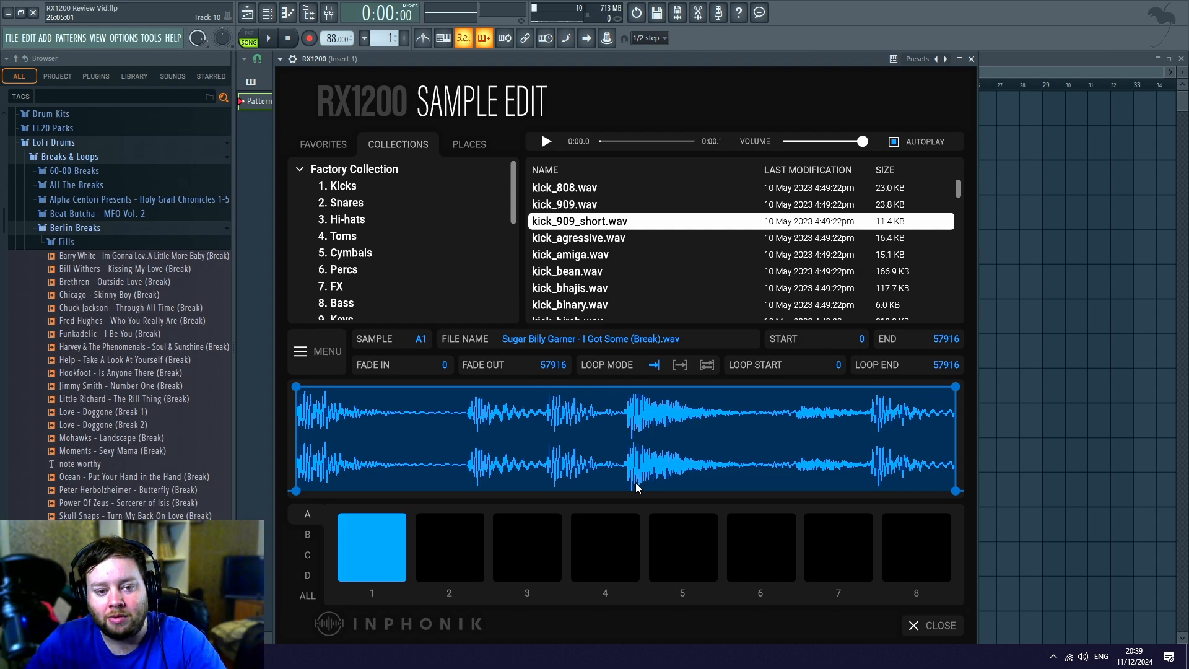
left_click(359, 552)
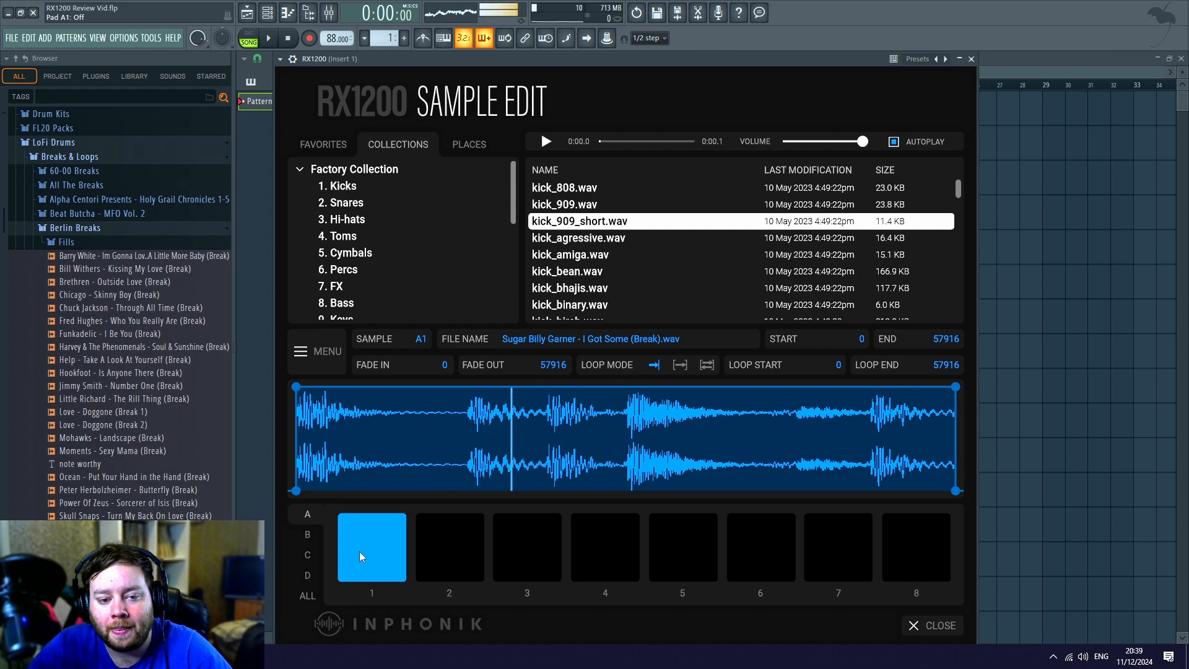
Clear the sample from pad A1 and select pad A2.
left_click(347, 468)
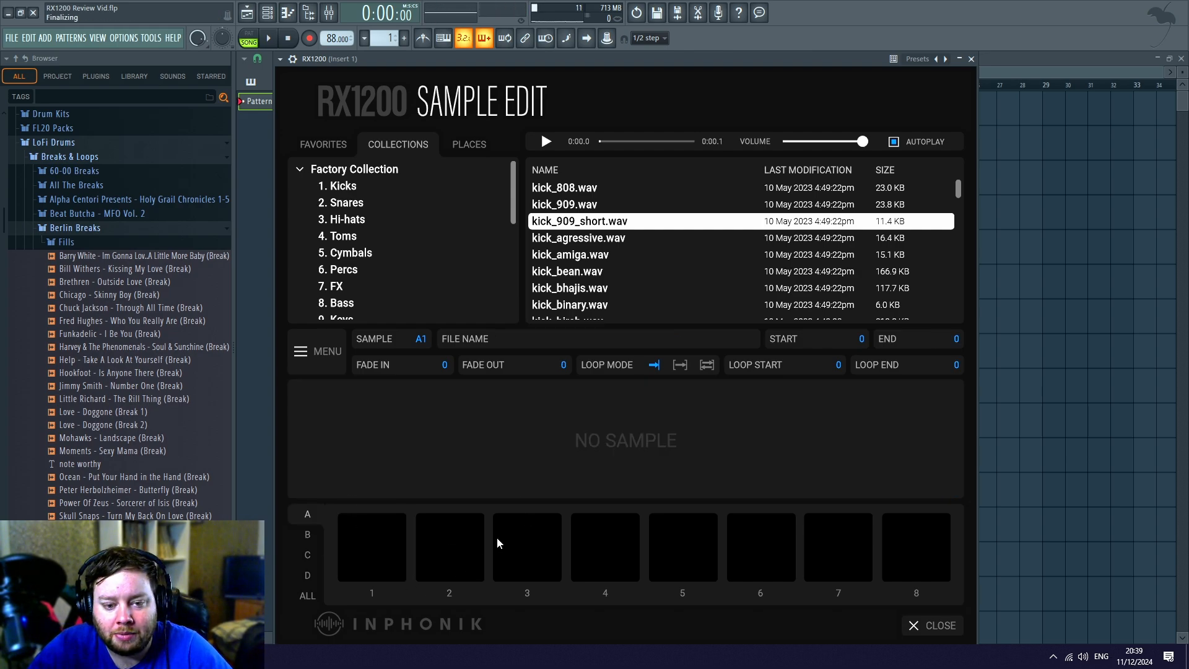
left_click(371, 552)
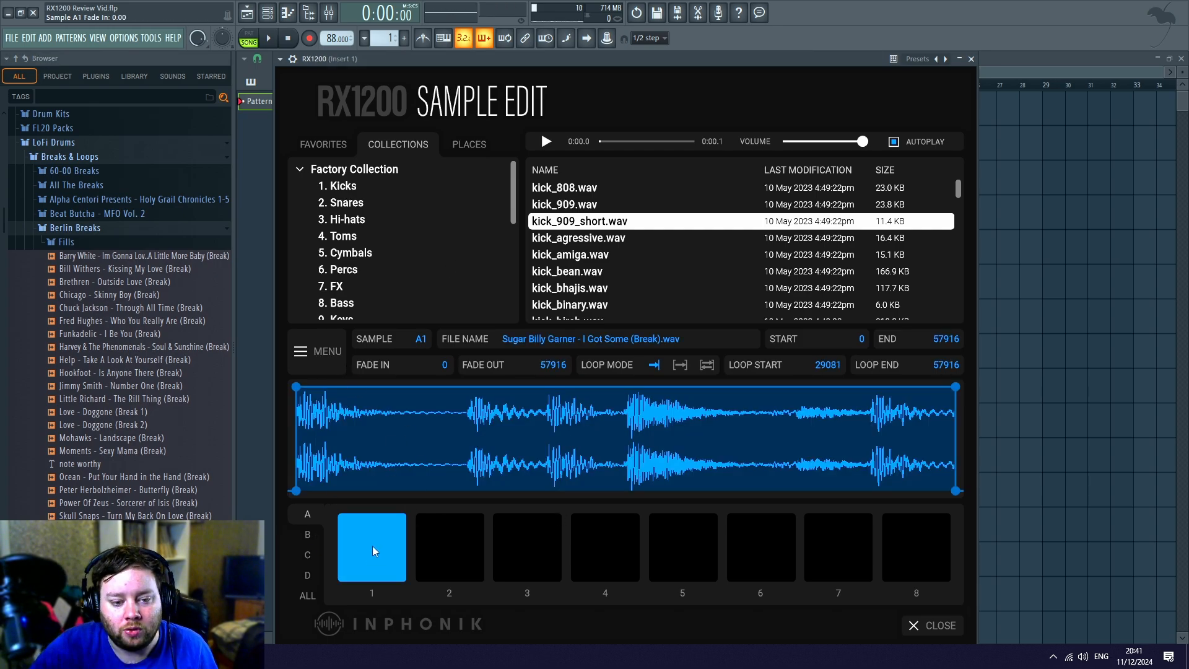
left_click(453, 539)
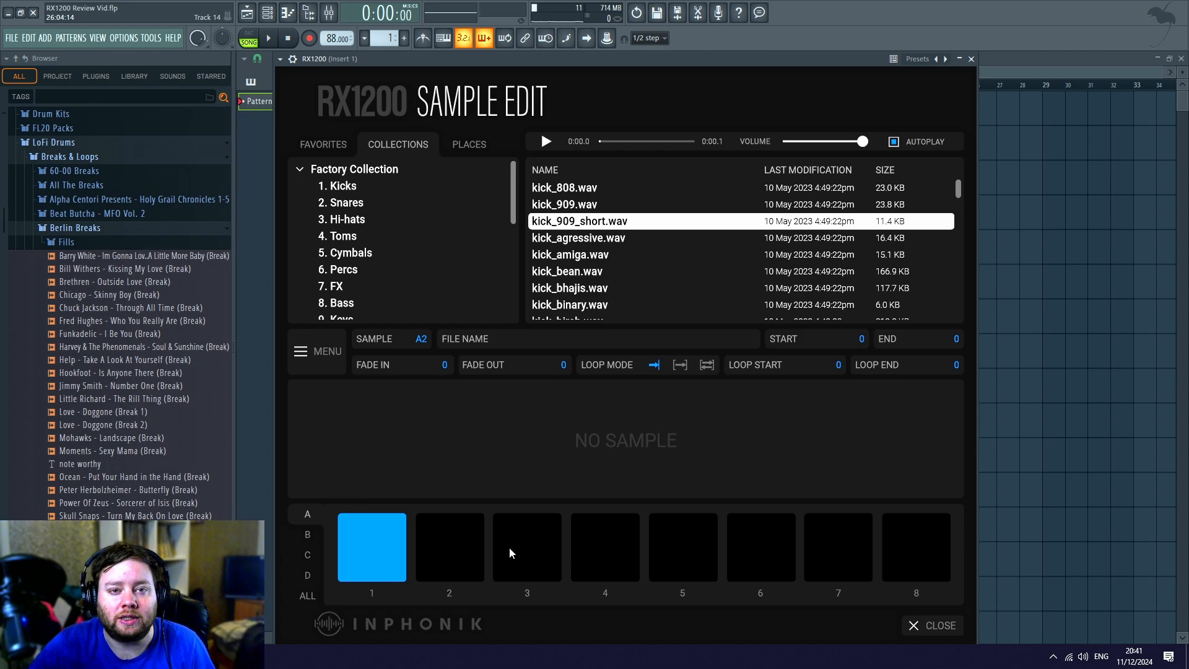
Duplicate pad A1 to pad 2 in bank A.
right_click(373, 537)
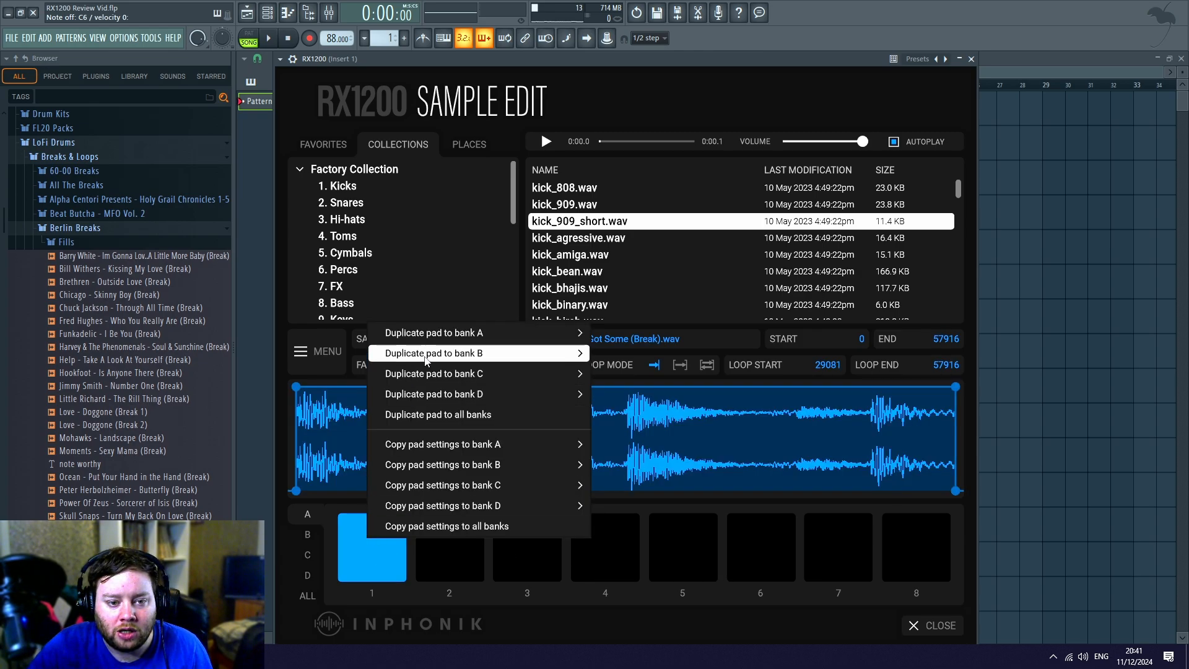
mouse_move(455, 335)
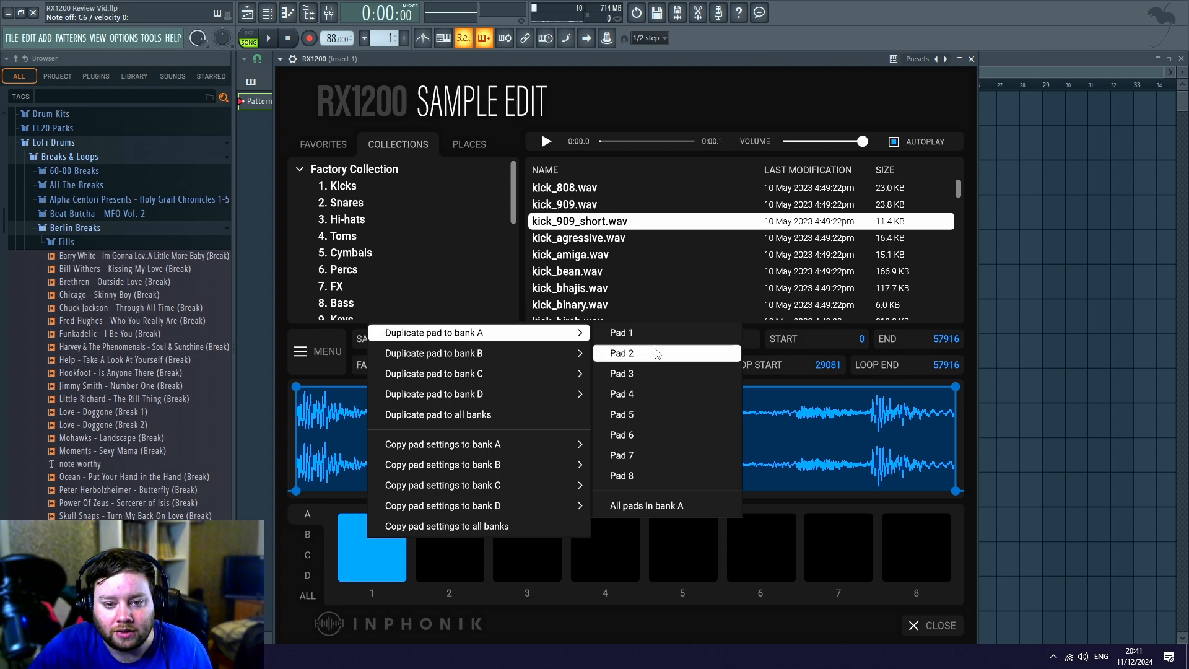
left_click(637, 353)
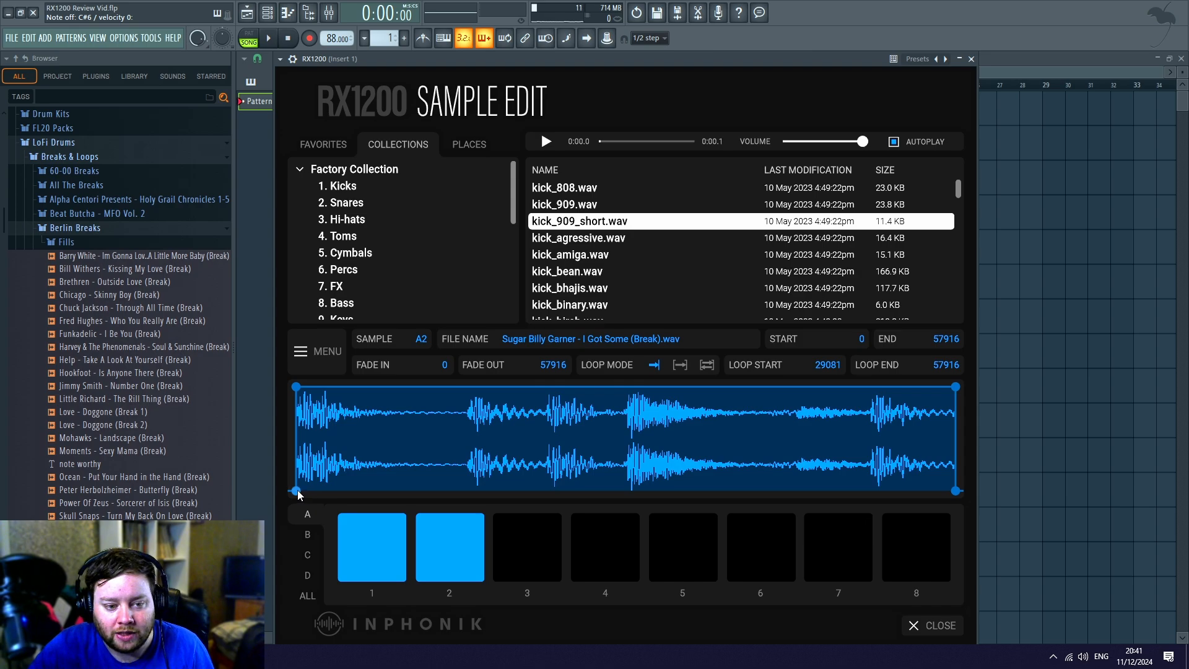
Set sample A2's start point to 29171 at the later drum hit and close the sample editor.
left_click_drag(297, 493, 625, 510)
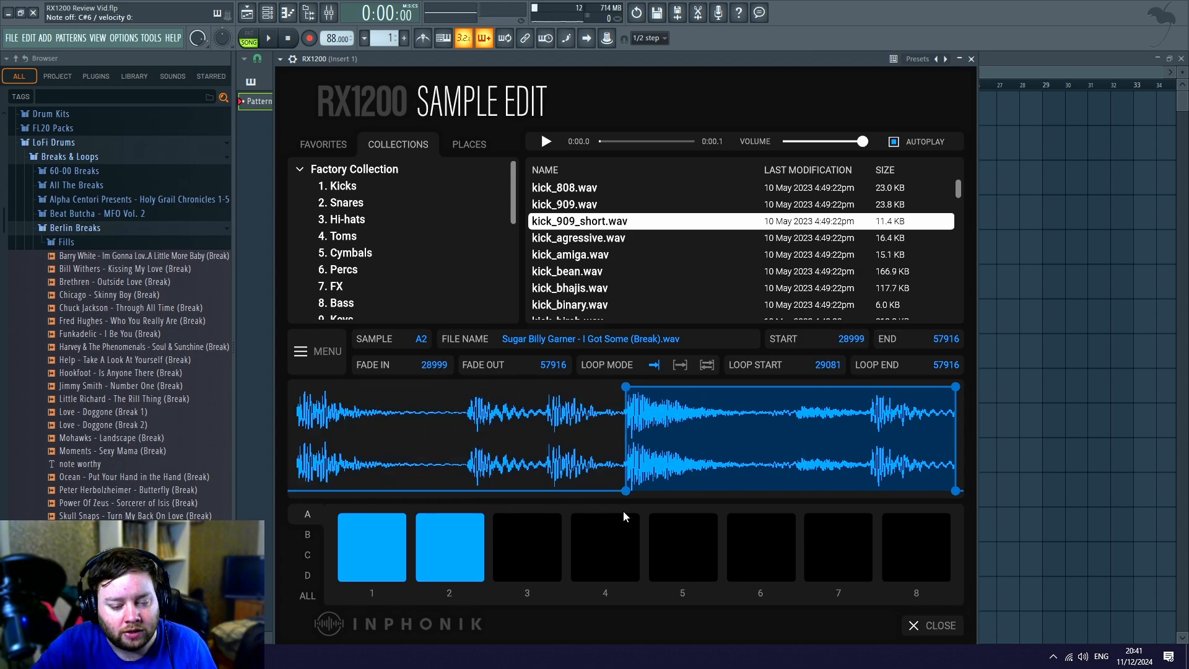
left_click_drag(622, 511, 627, 510)
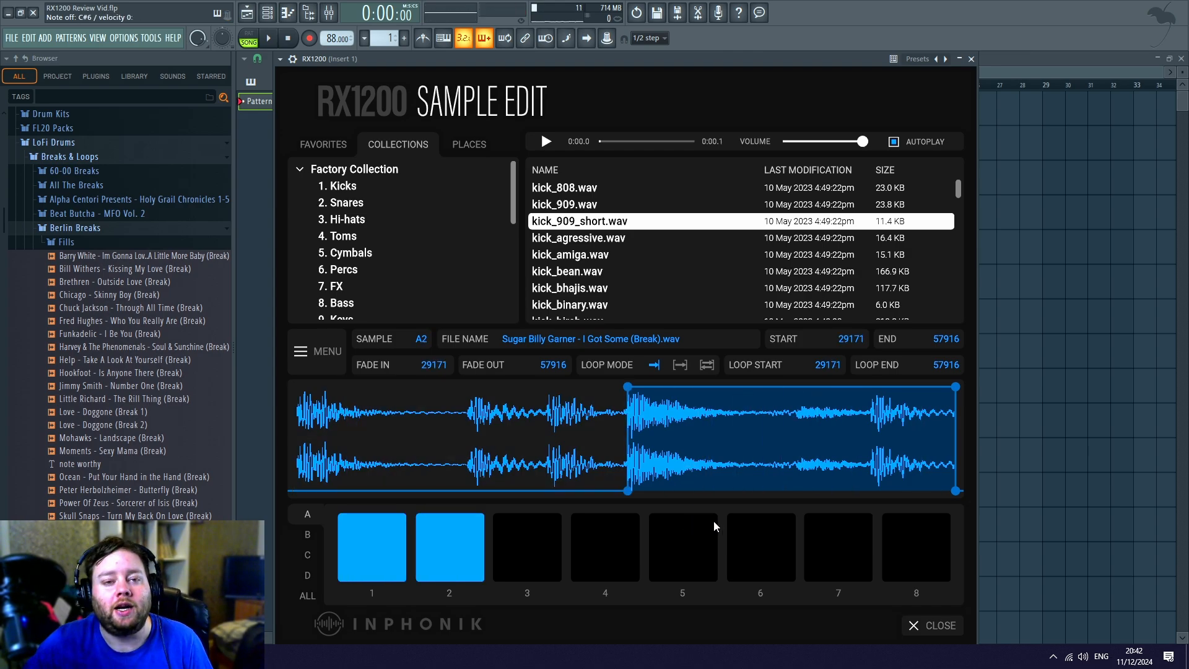
left_click(913, 625)
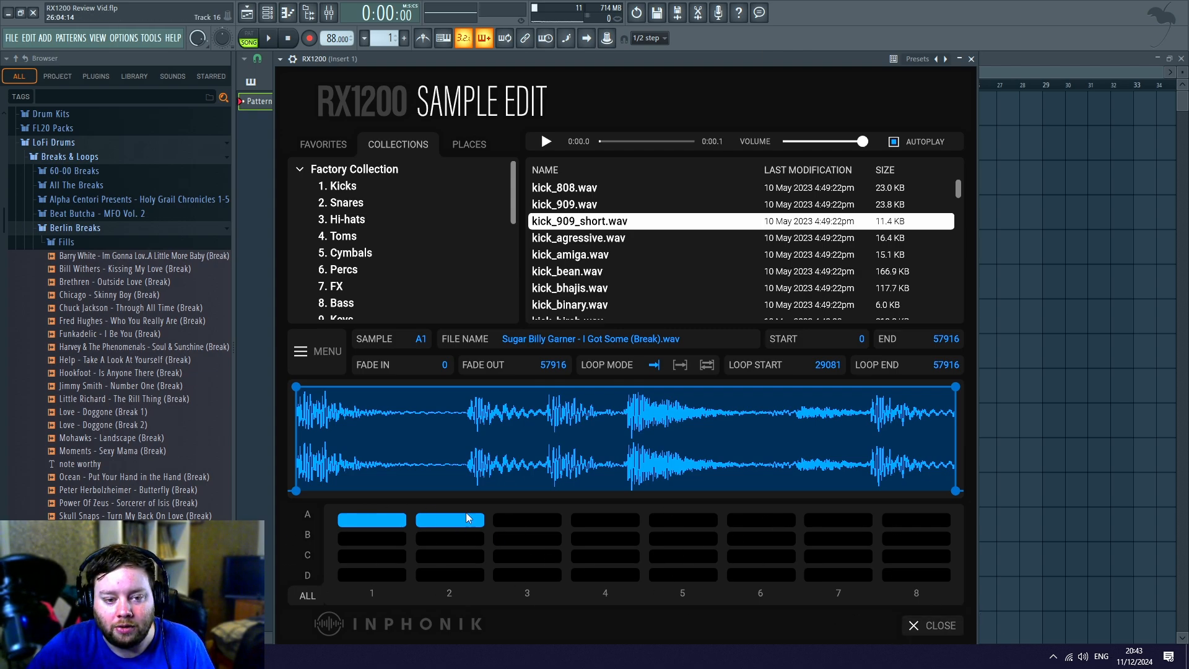
Show only bank A's pads in the sample editor, audition pads A1 and A2, and close the editor.
left_click(326, 523)
left_click(369, 545)
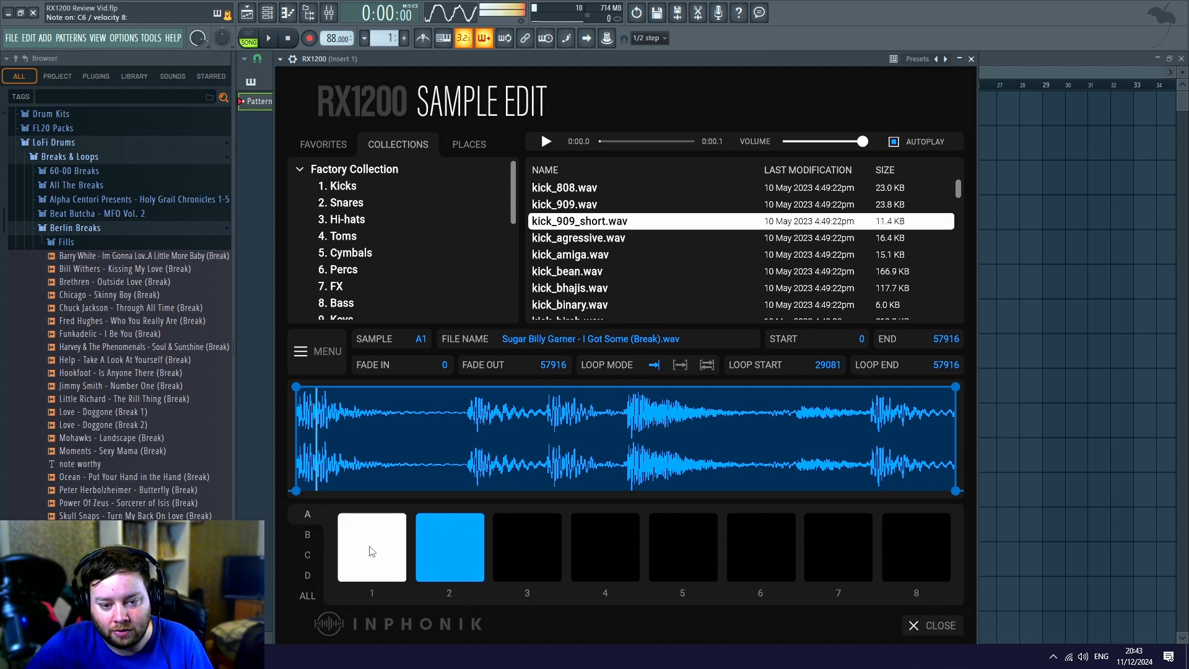
key("2")
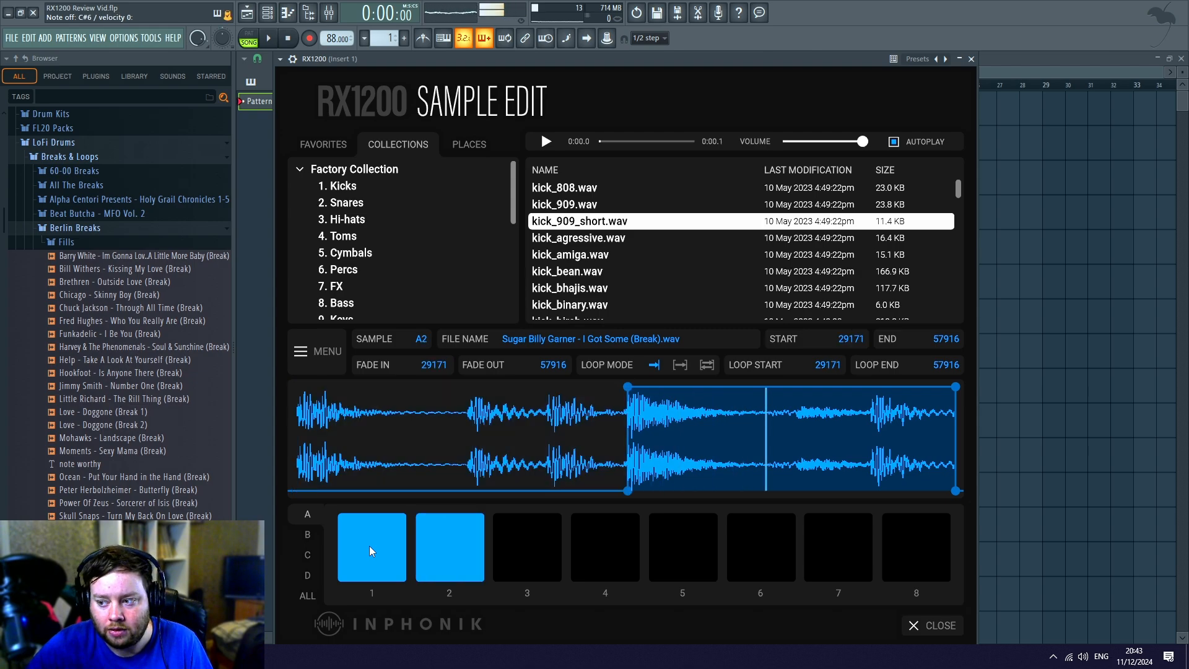
left_click(915, 628)
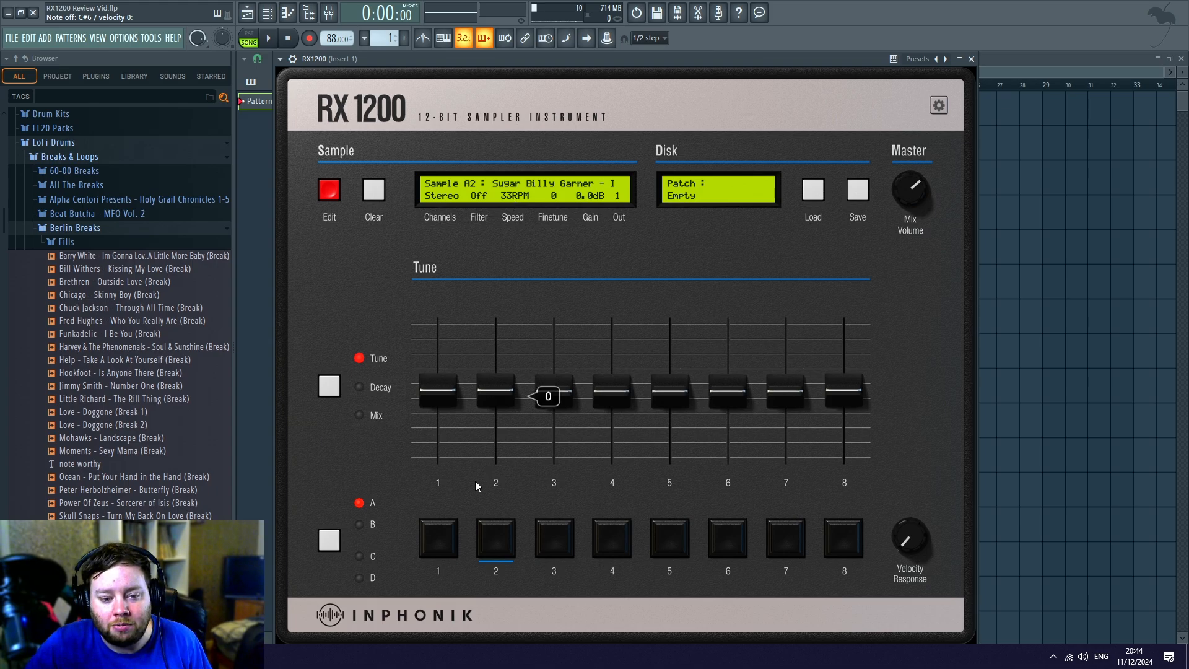
Set the playback speed of samples A1 and A2 to 45RPM.
key("q")
left_click(514, 195)
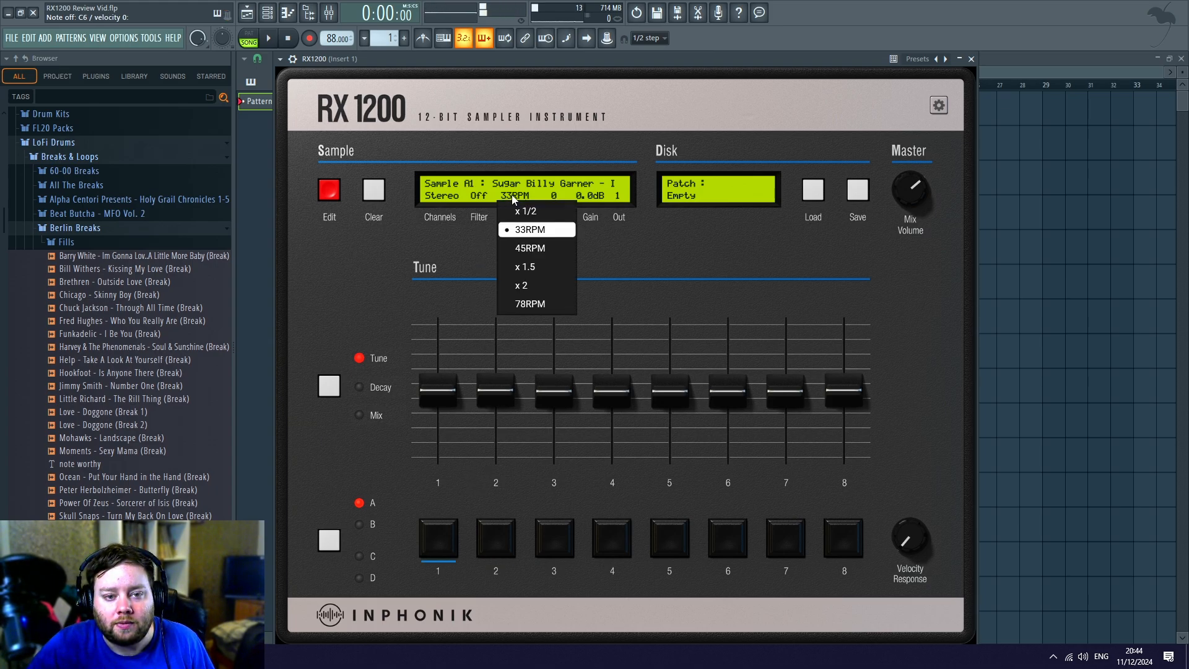
left_click(523, 248)
left_click(495, 396)
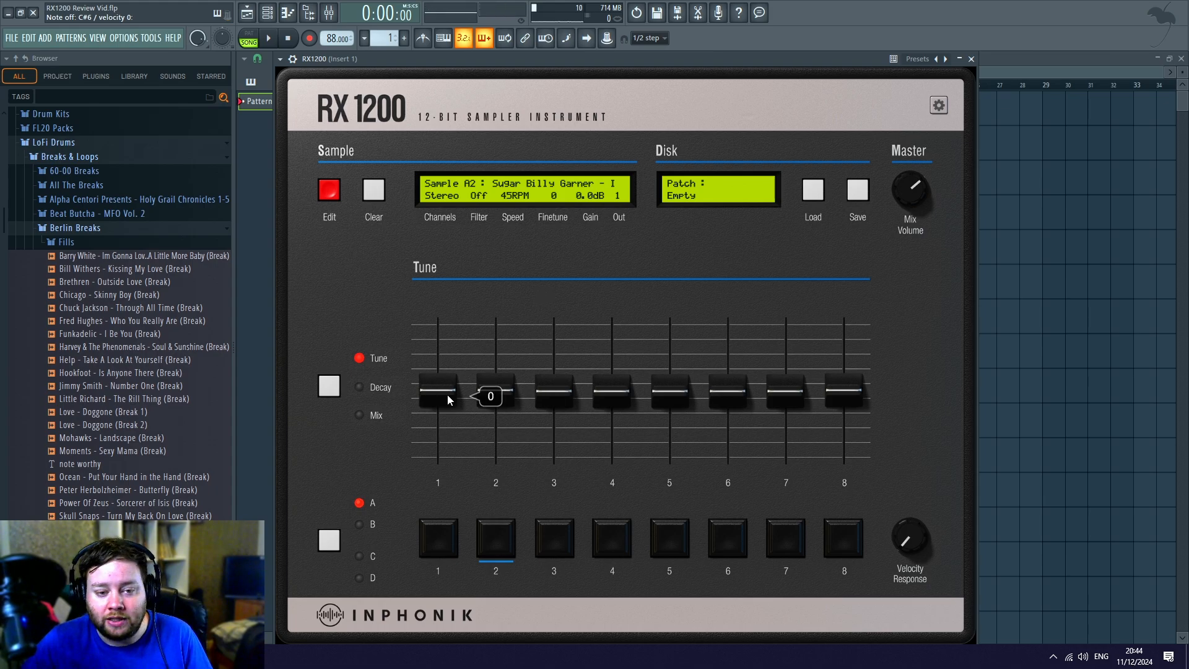
Lower the tune of pads A1 and A2 to the same level and audition them.
left_click_drag(443, 392, 448, 429)
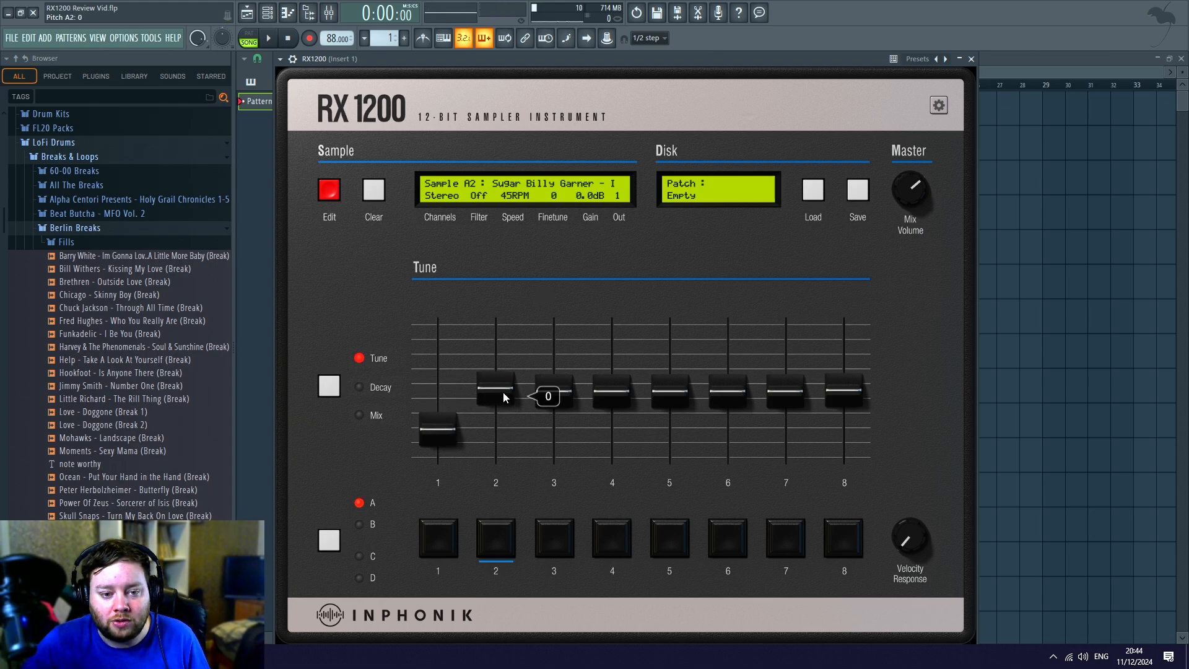
left_click_drag(503, 391, 500, 433)
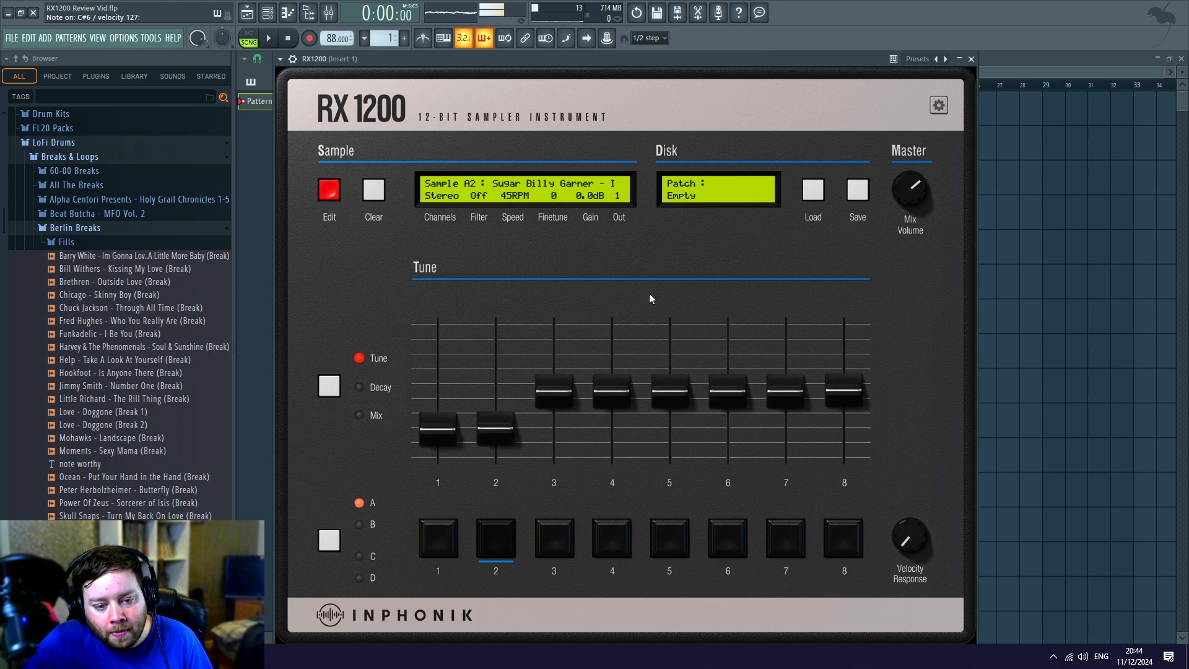
mouse_move(664, 324)
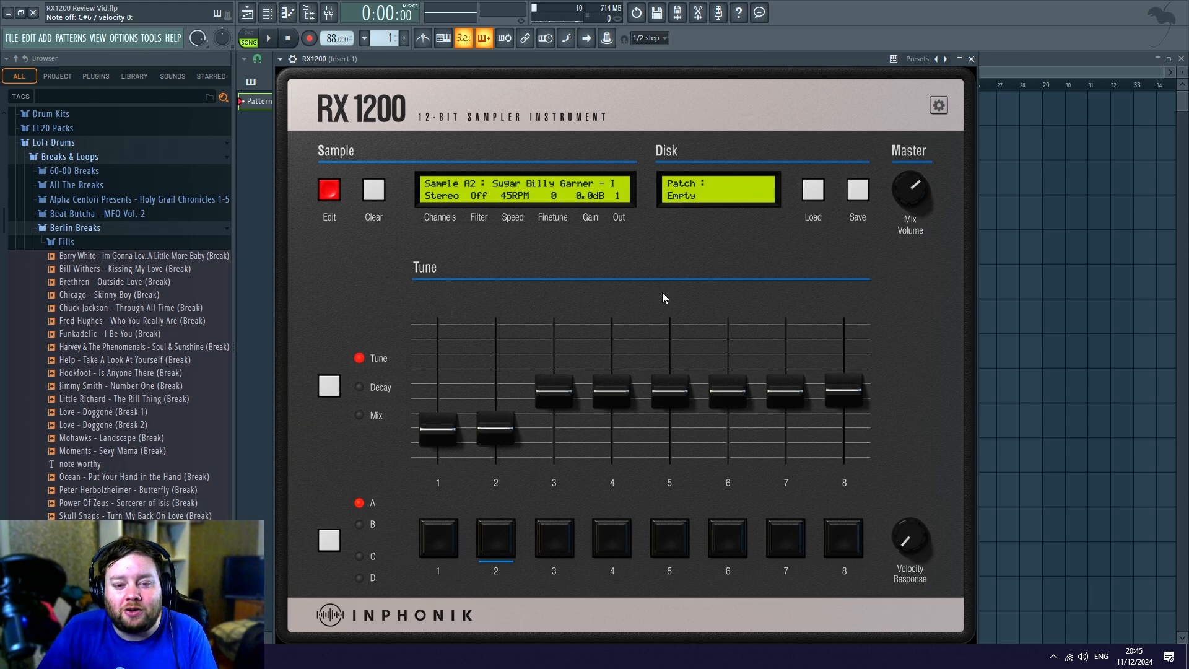
Compare the LP2 and Off filter settings on sample A2, and set sample A1's filter to LP2.
left_click(480, 199)
left_click(495, 248)
left_click(480, 199)
left_click(488, 210)
left_click(452, 527)
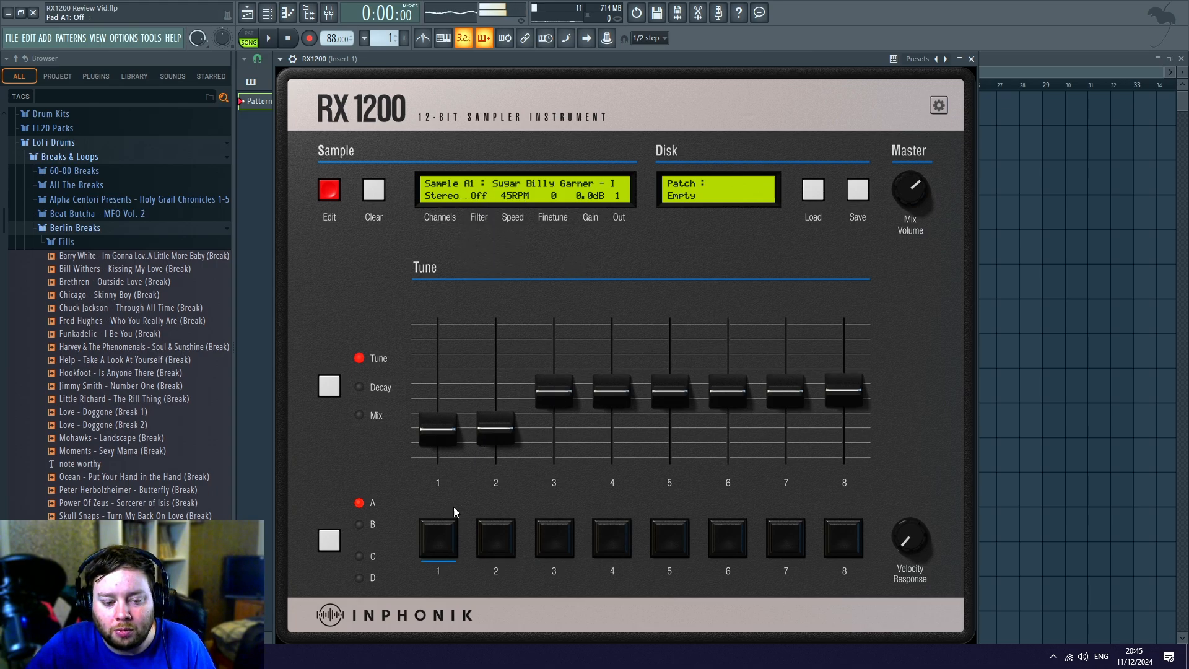
left_click(479, 195)
left_click(495, 248)
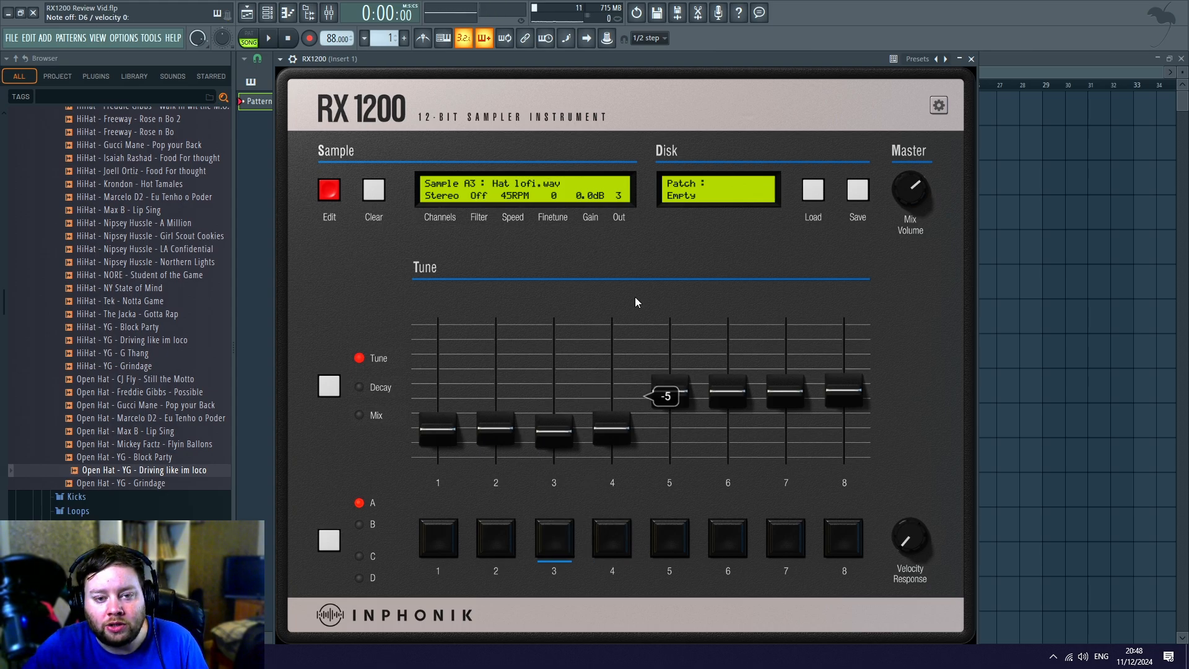
Assign hat samples A3 and A4 to output 2.
left_click(621, 195)
left_click(635, 231)
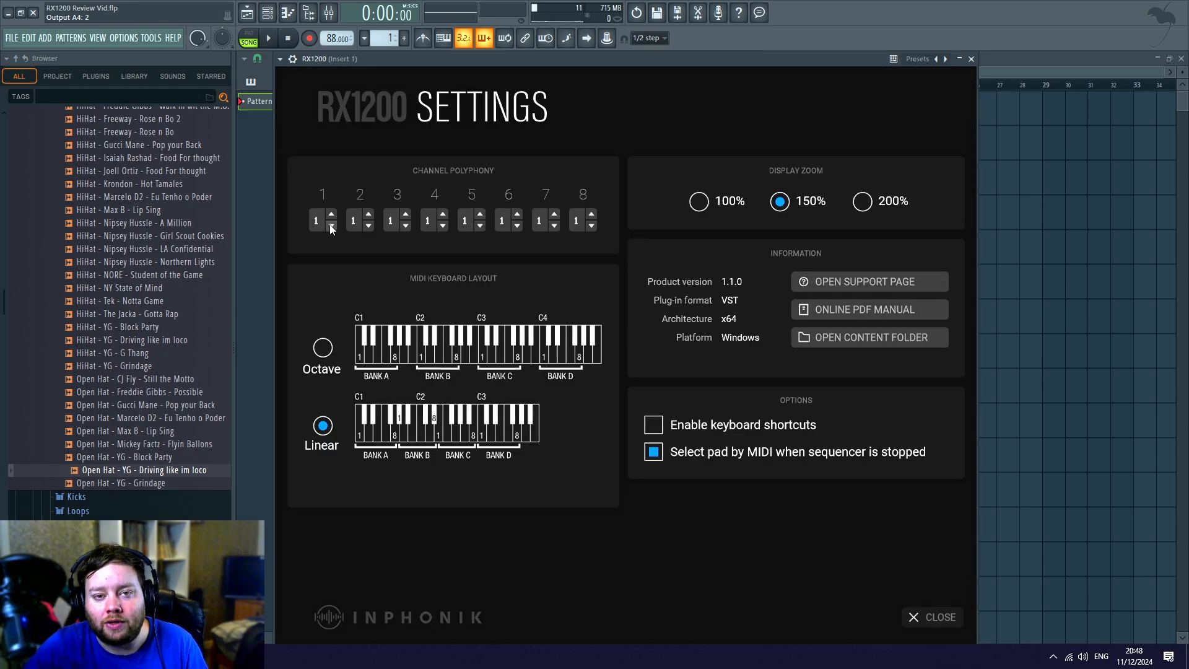
Raise channel 2's polyphony to 2 in the settings, return it to 1 and close the settings.
left_click(369, 215)
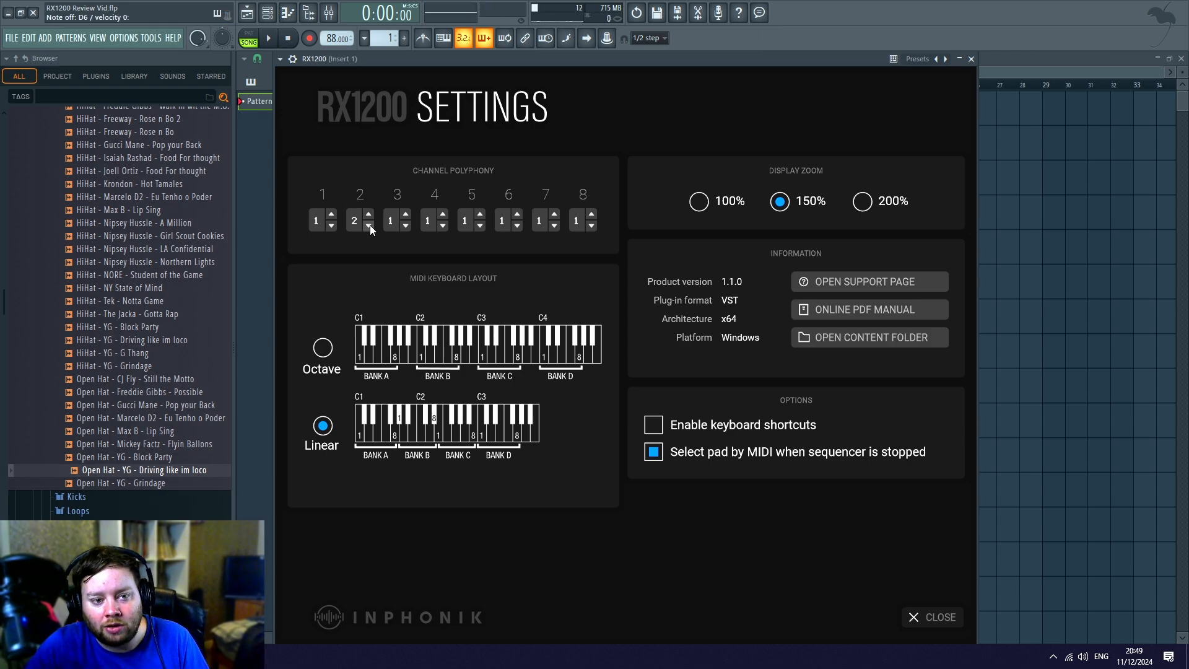
left_click(369, 226)
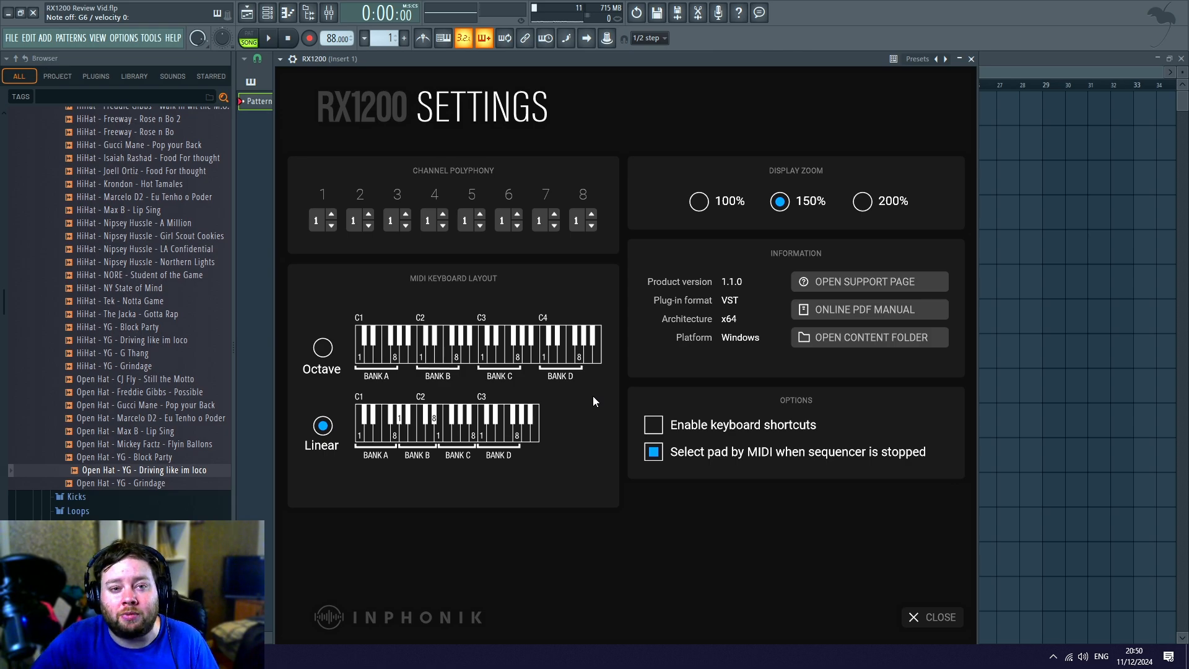
left_click(928, 617)
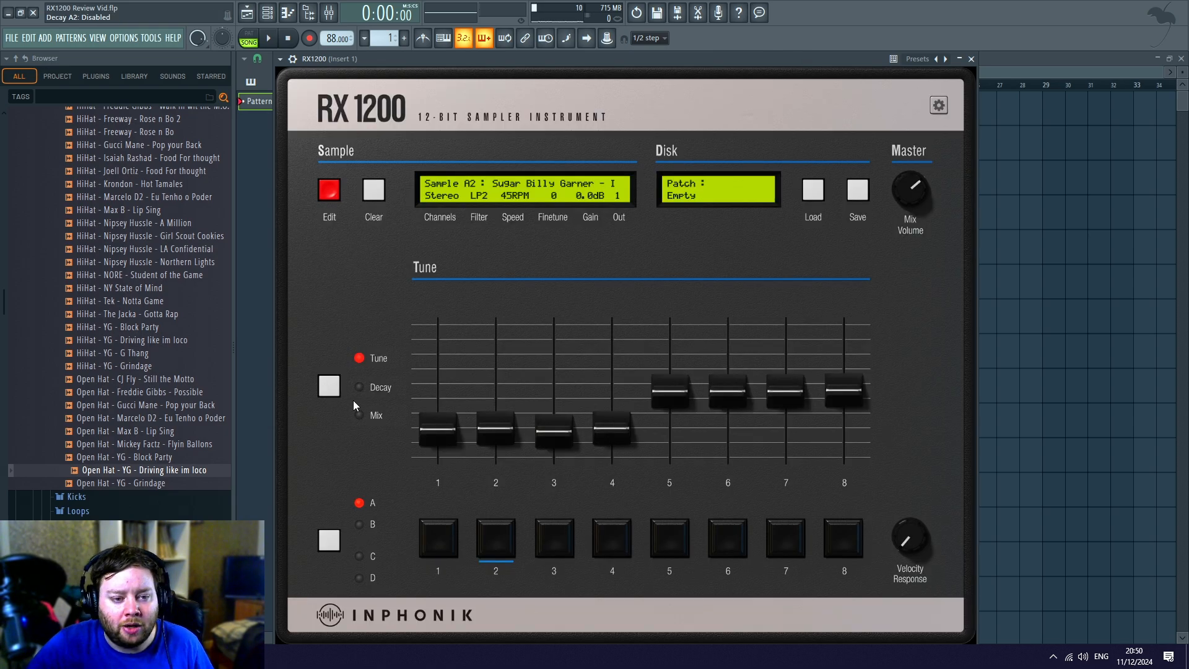
Switch the sliders to Decay mode and check sample A2's waveform in the sample editor.
left_click(359, 387)
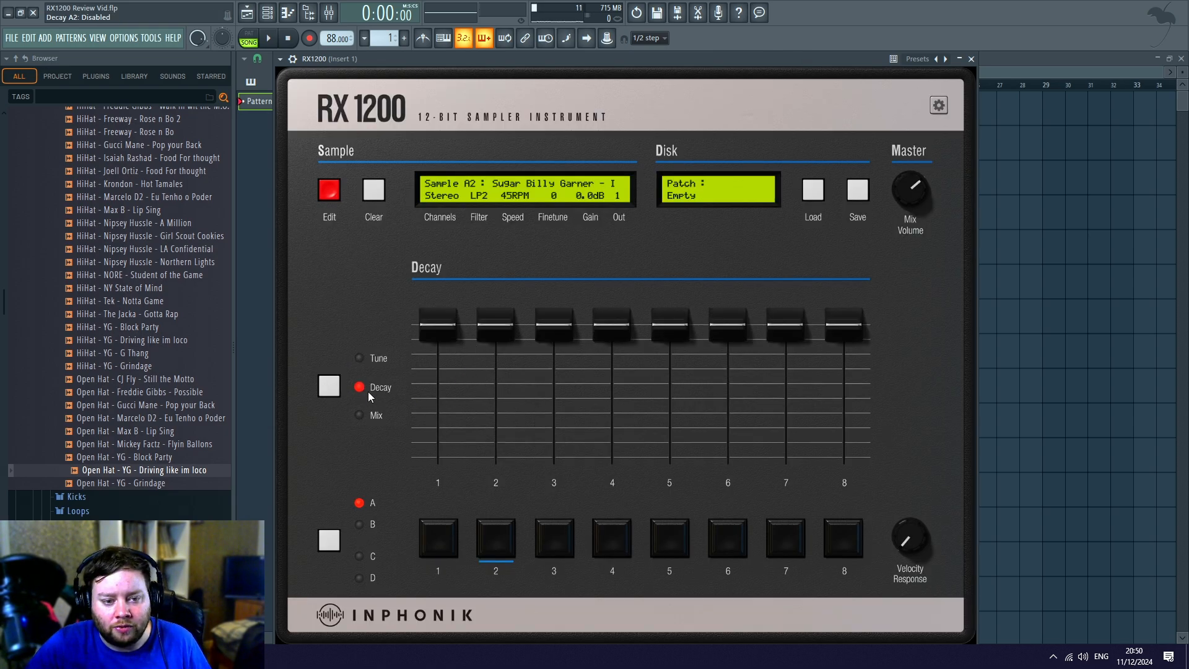
mouse_move(498, 335)
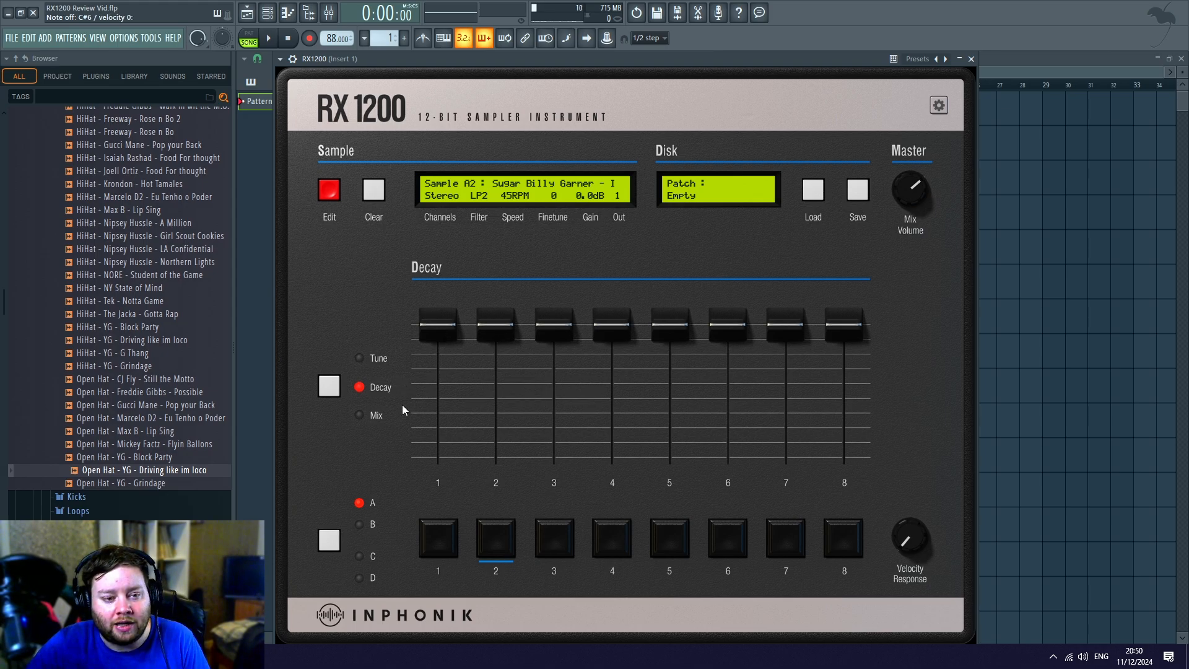
left_click(329, 192)
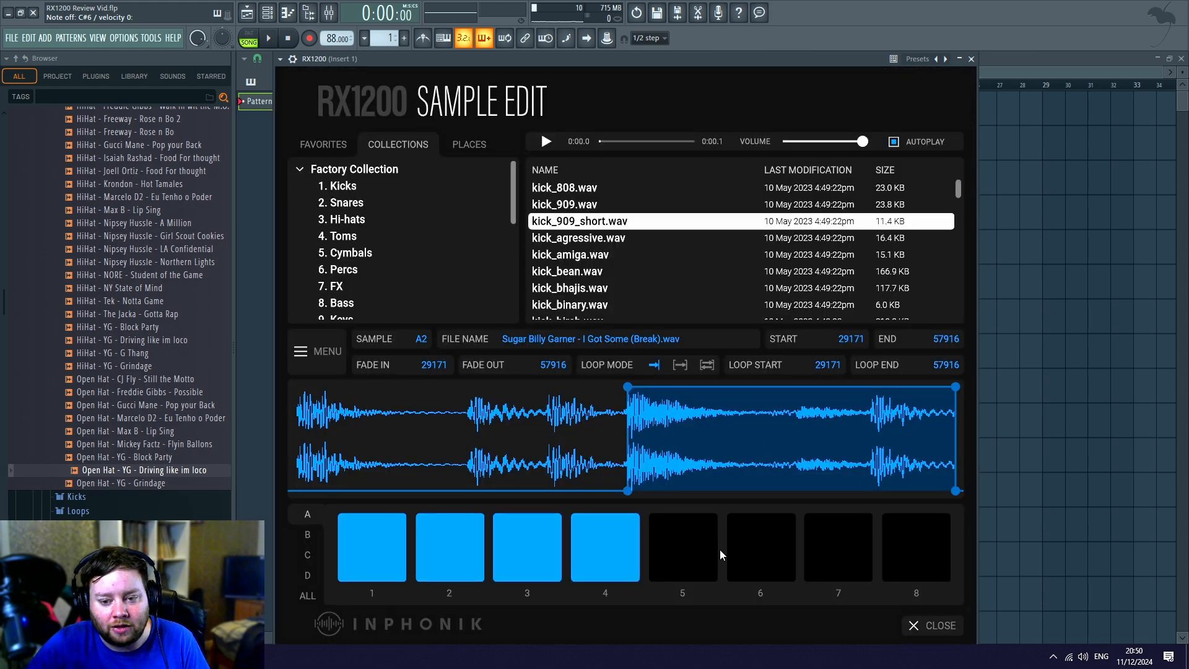
left_click(933, 625)
Lower the decay of pads A1 and A2 to the minimum and audition the pads.
left_click_drag(493, 326, 515, 448)
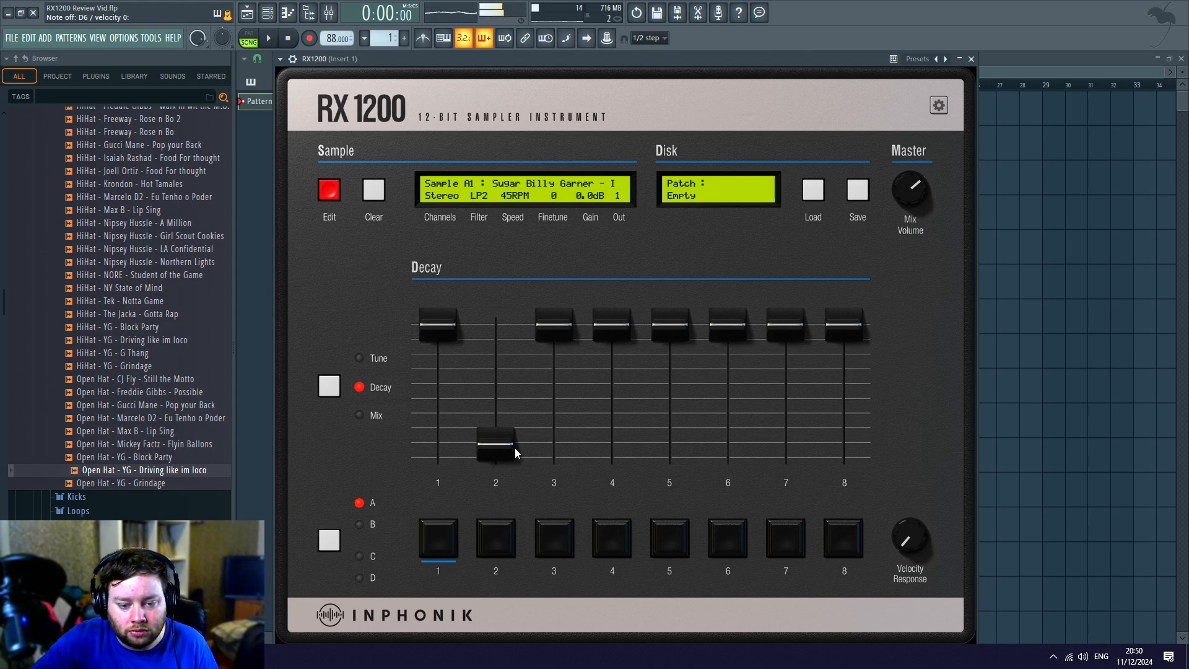
left_click_drag(437, 323, 432, 460)
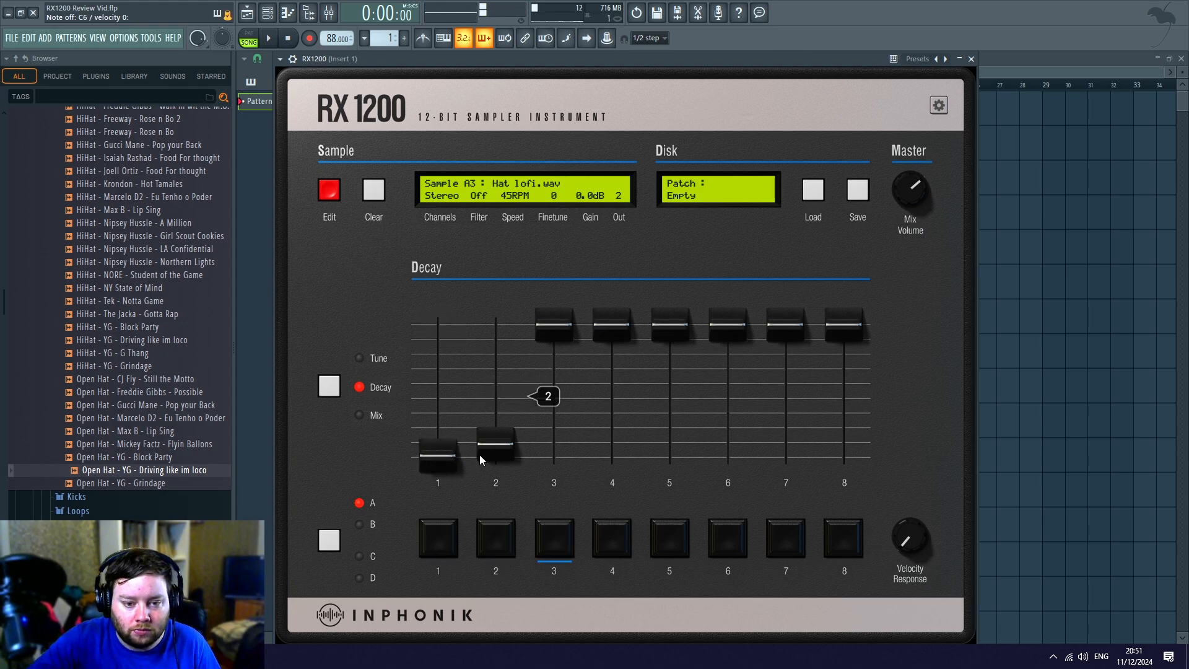
mouse_move(480, 455)
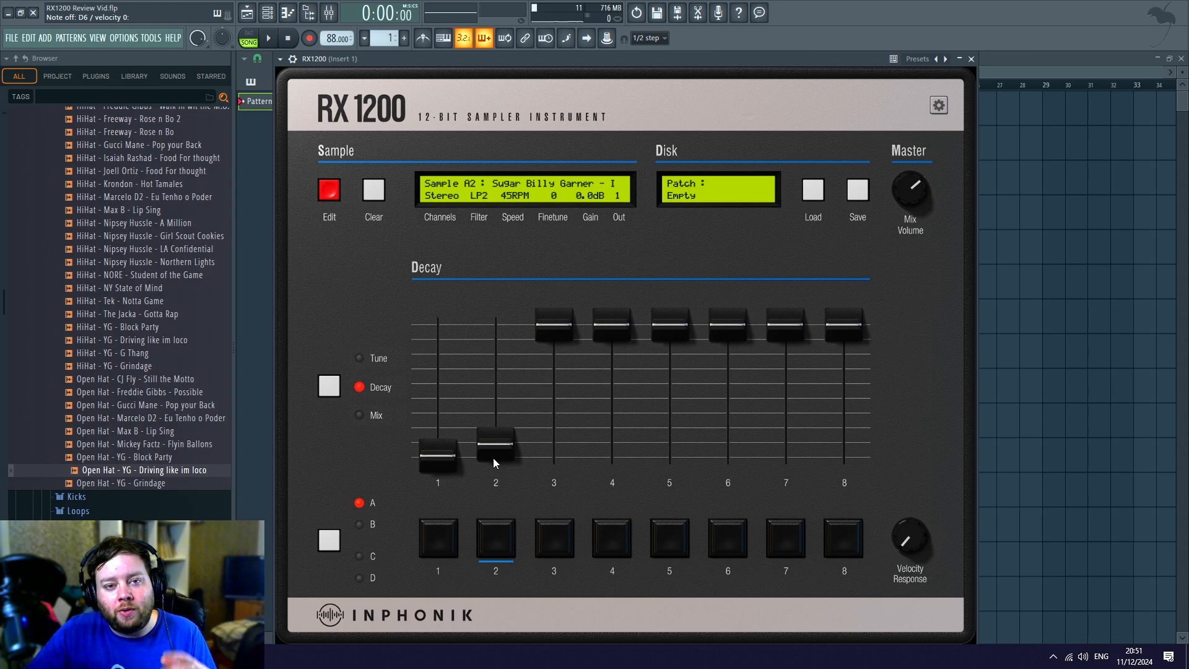
left_click_drag(493, 461, 489, 523)
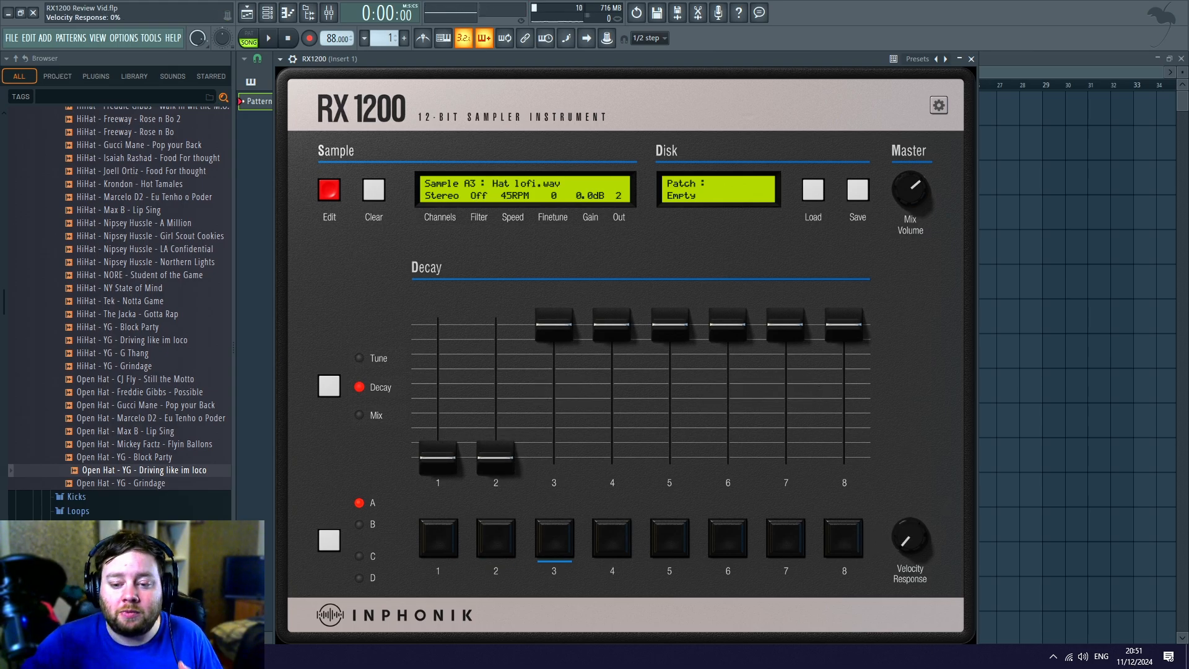
View the Preset Save dialog with its name, author and comment fields, and cancel it.
mouse_move(910, 203)
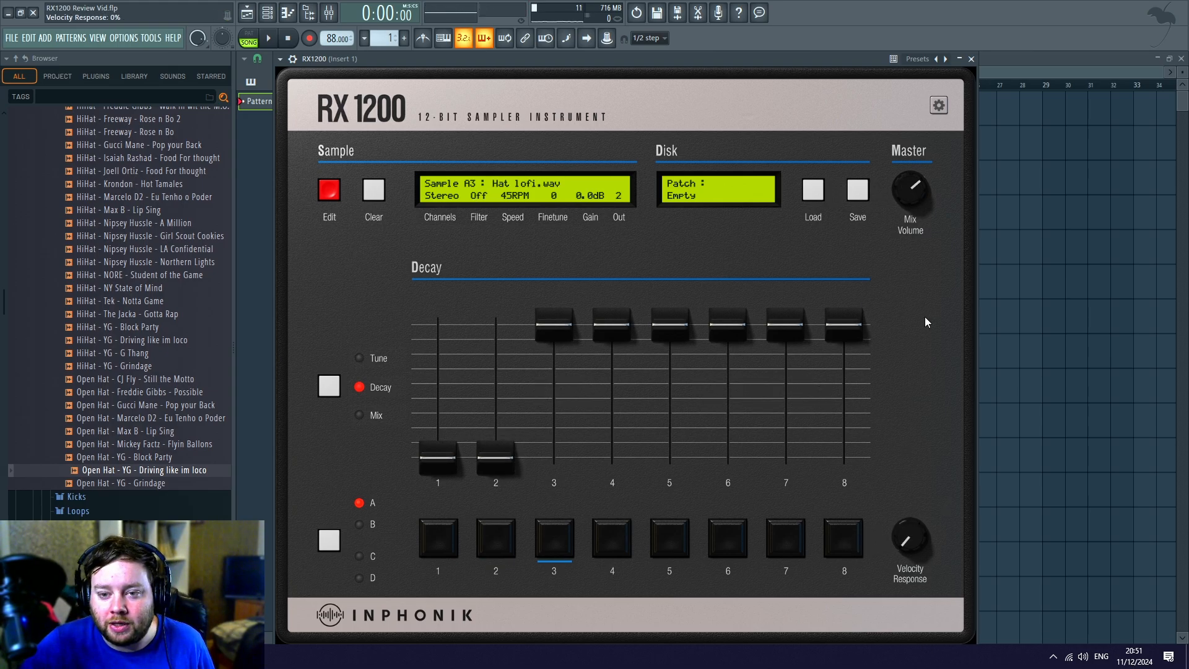
left_click(864, 195)
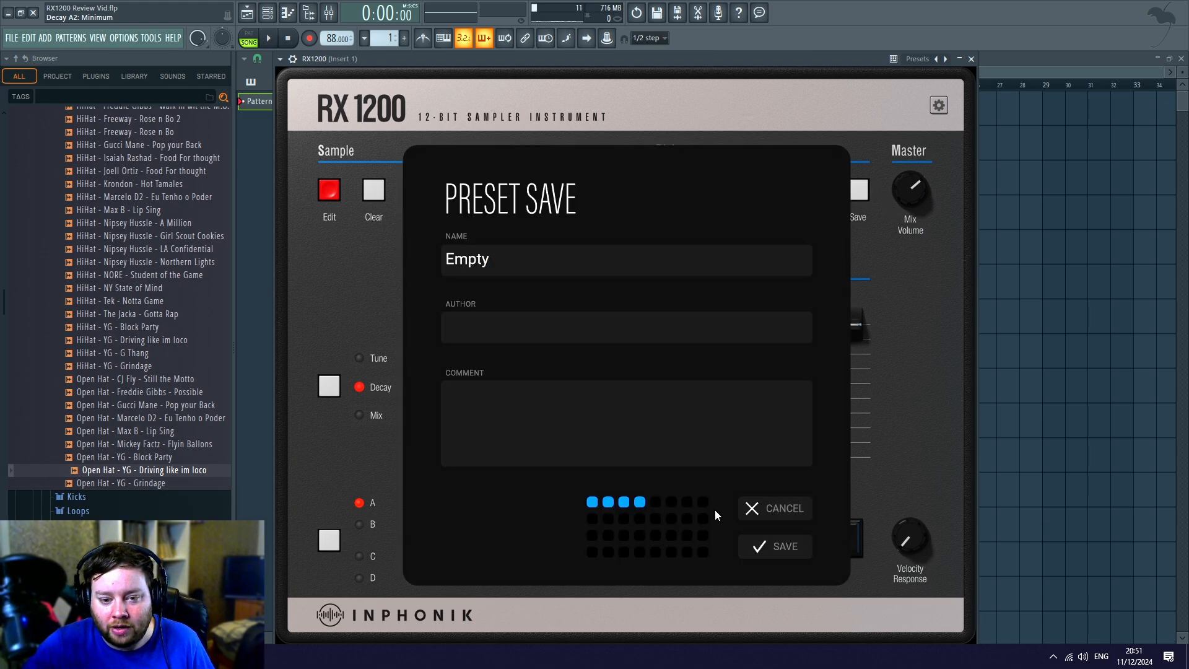
left_click(775, 510)
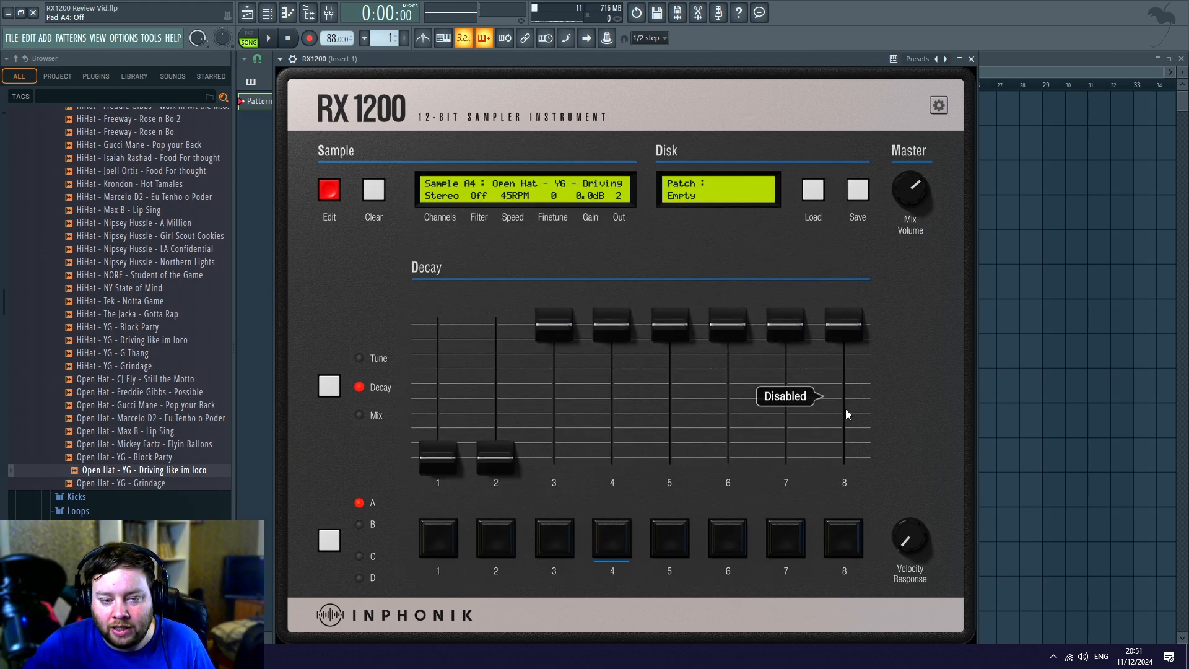
Show the pad color choices for sample A4 in the sample editor, and check the pad overview in the Preset Save dialog without saving.
left_click(329, 190)
left_click(319, 351)
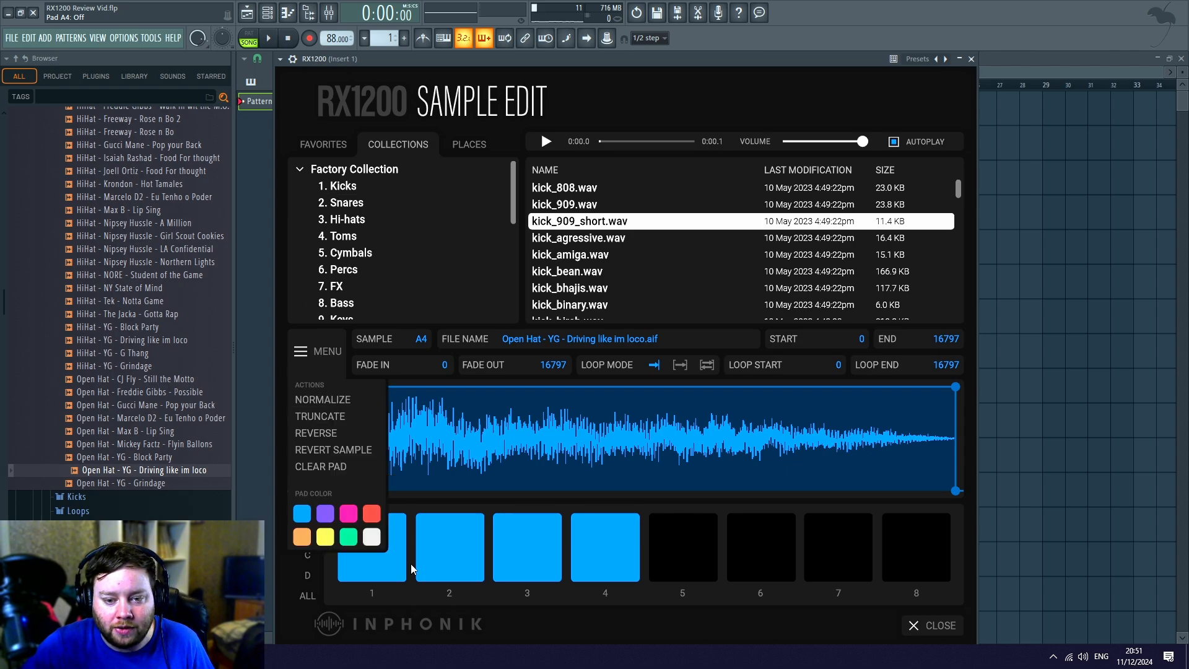
left_click(932, 625)
left_click(853, 199)
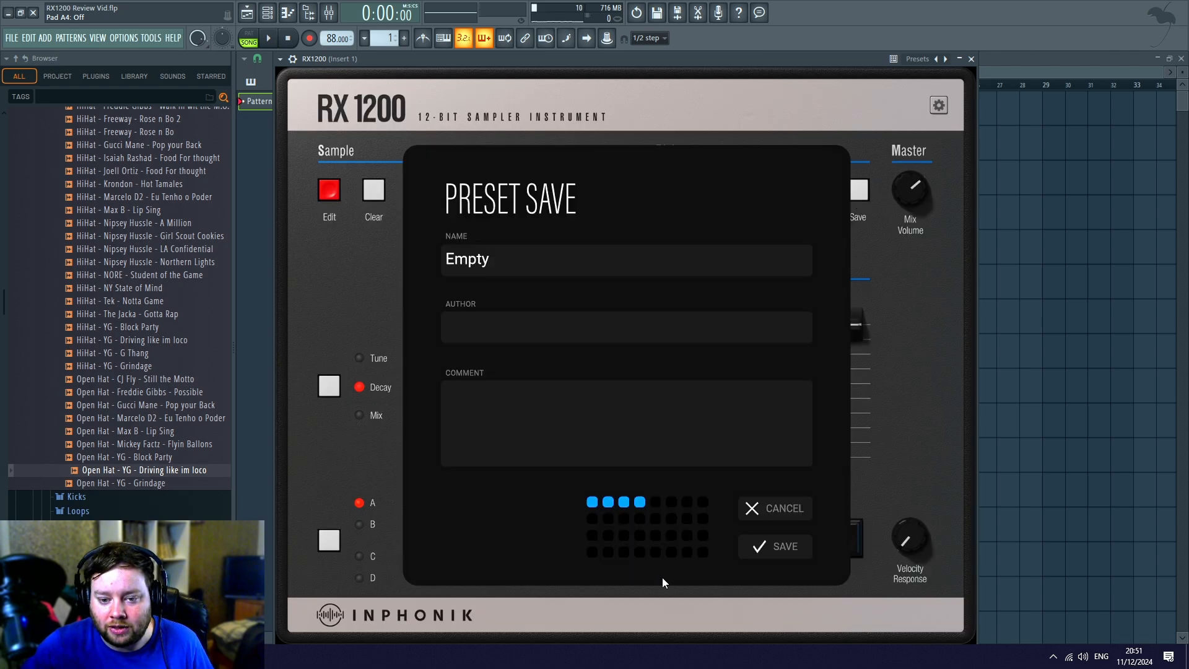
left_click(768, 508)
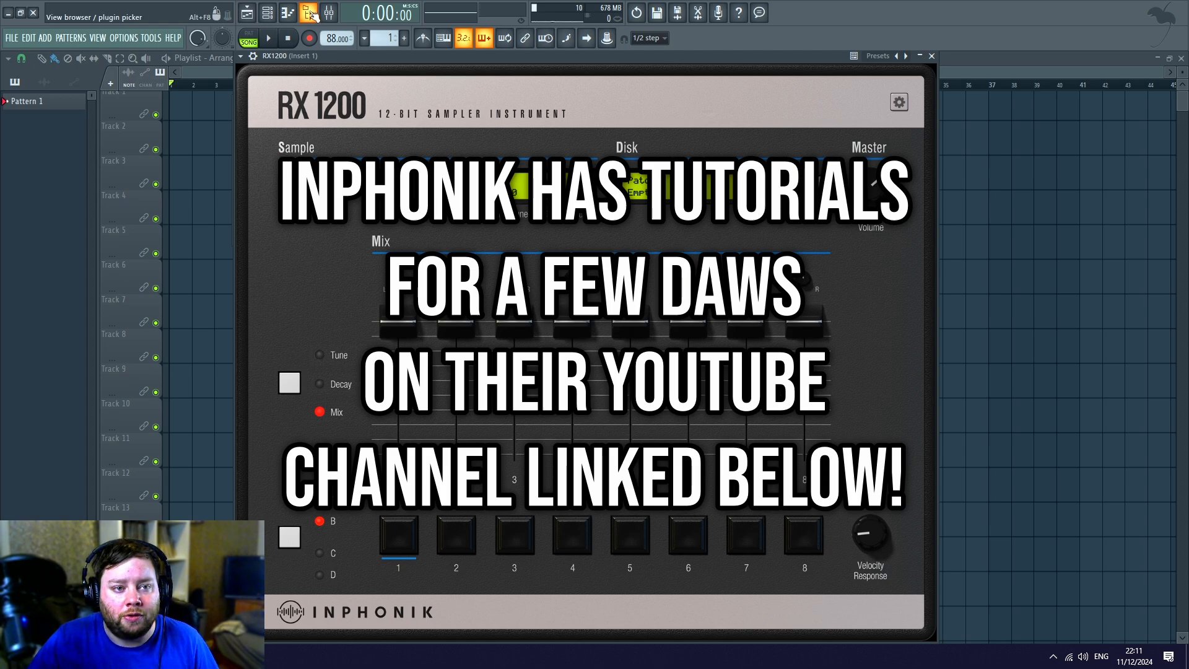
Show the plugin browser, find MIDI Out among the MIDI generators and add it to the project.
left_click(246, 13)
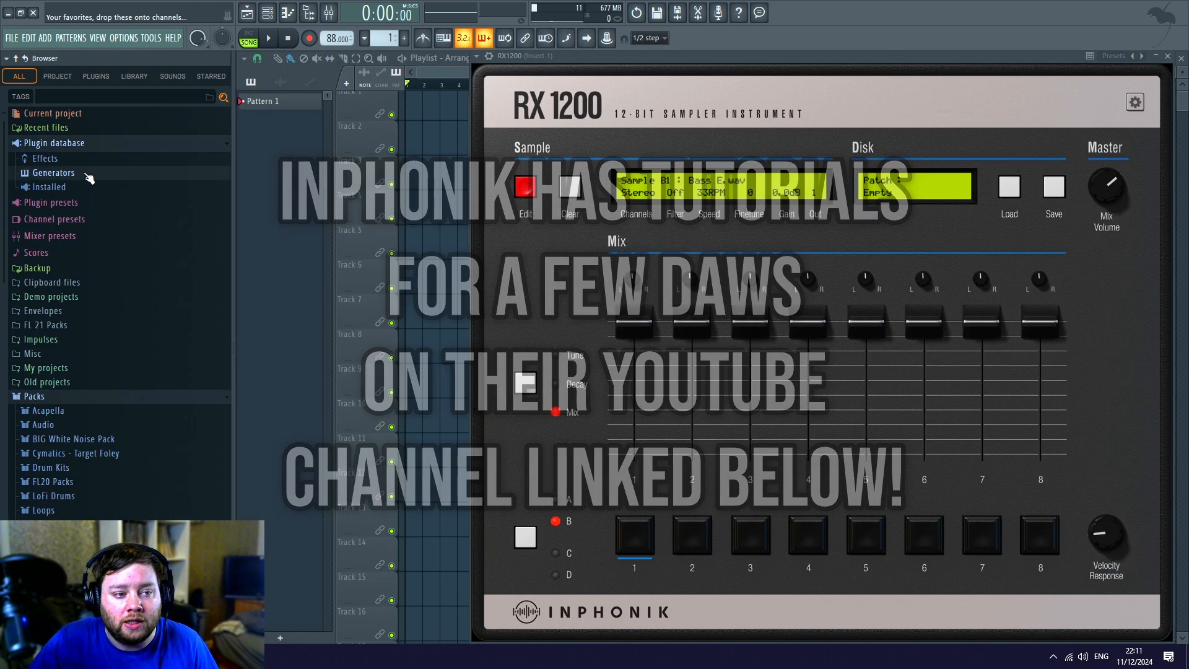
left_click(53, 173)
left_click(56, 286)
left_click_drag(72, 353, 704, 226)
left_click(562, 226)
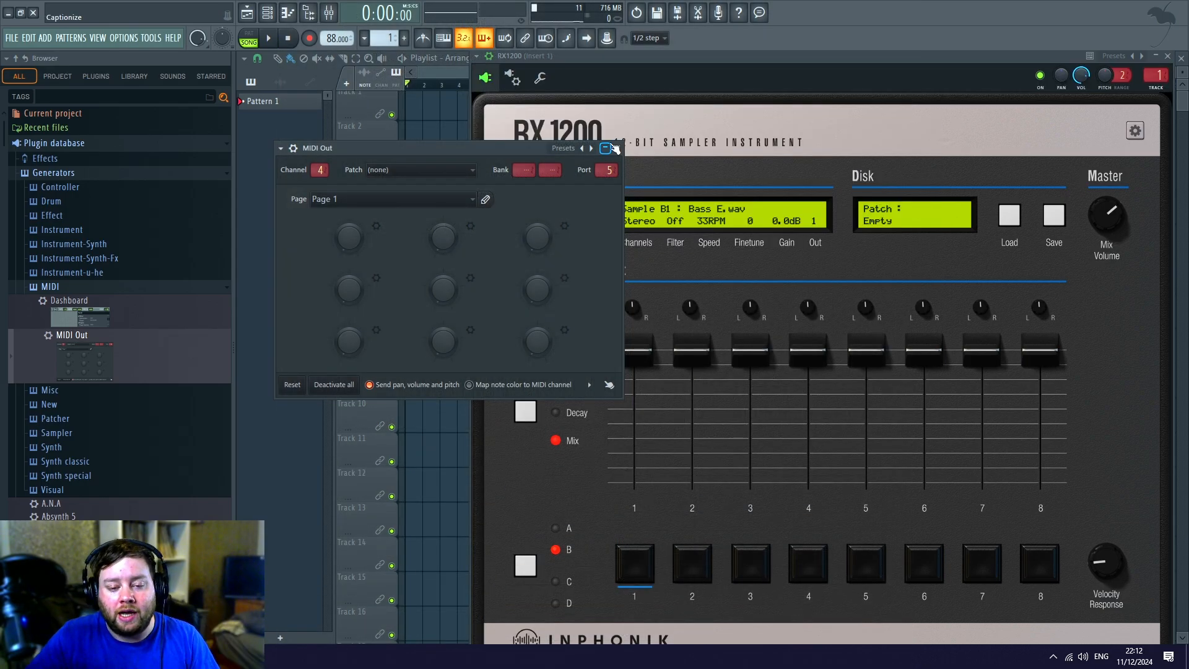
Compare the RX1200 wrapper's MIDI input port with the MIDI Out port, and show the MIDI Out channel in the channel rack.
left_click(684, 427)
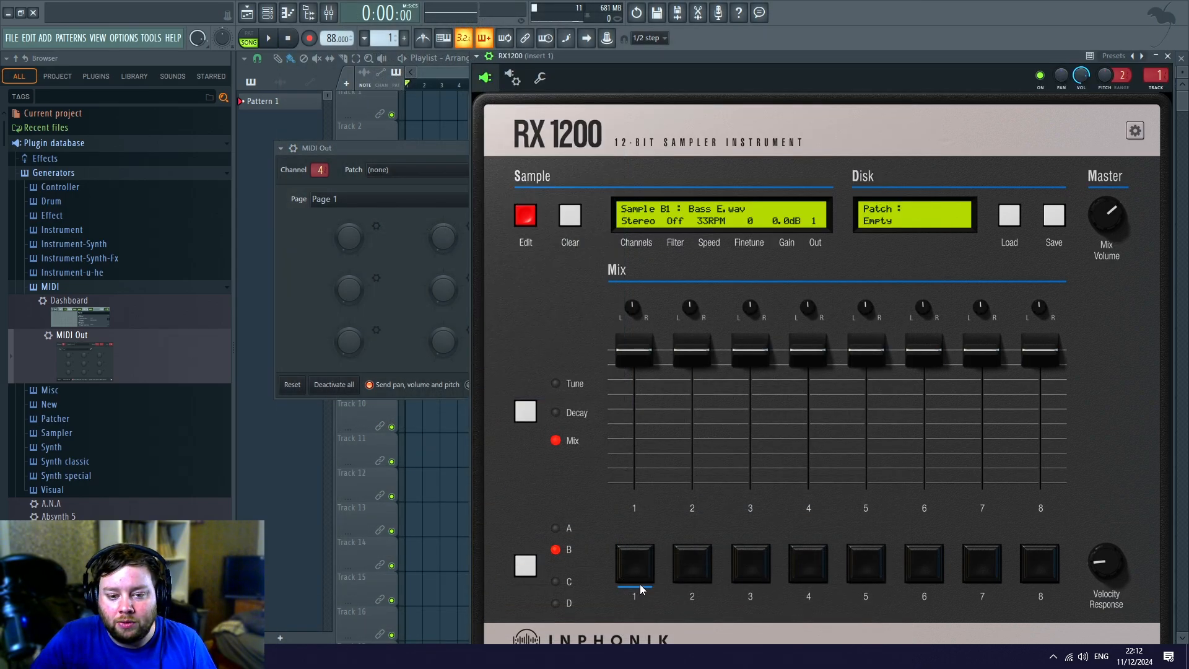
left_click(372, 155)
left_click(611, 121)
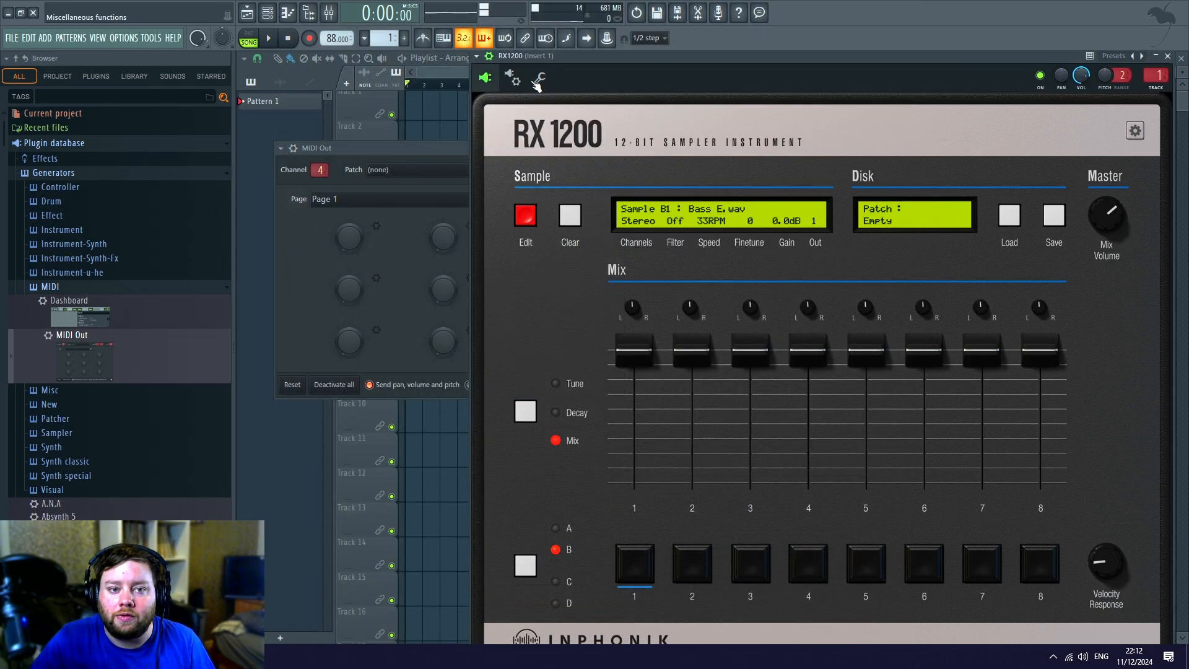
left_click(512, 78)
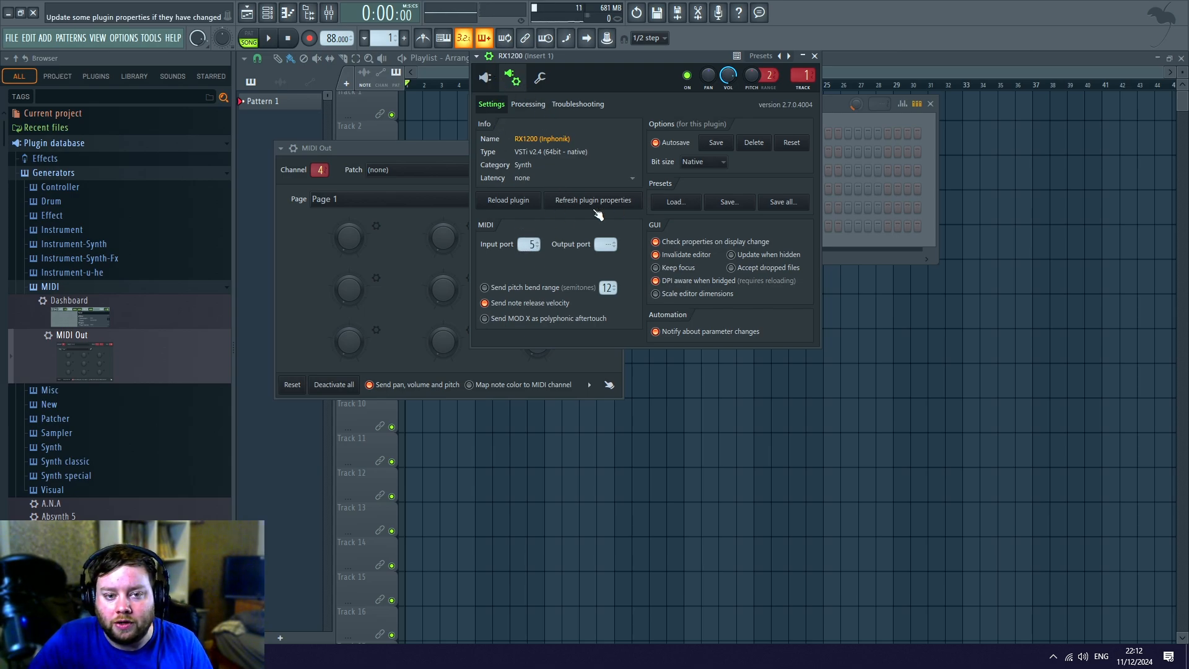
left_click(415, 151)
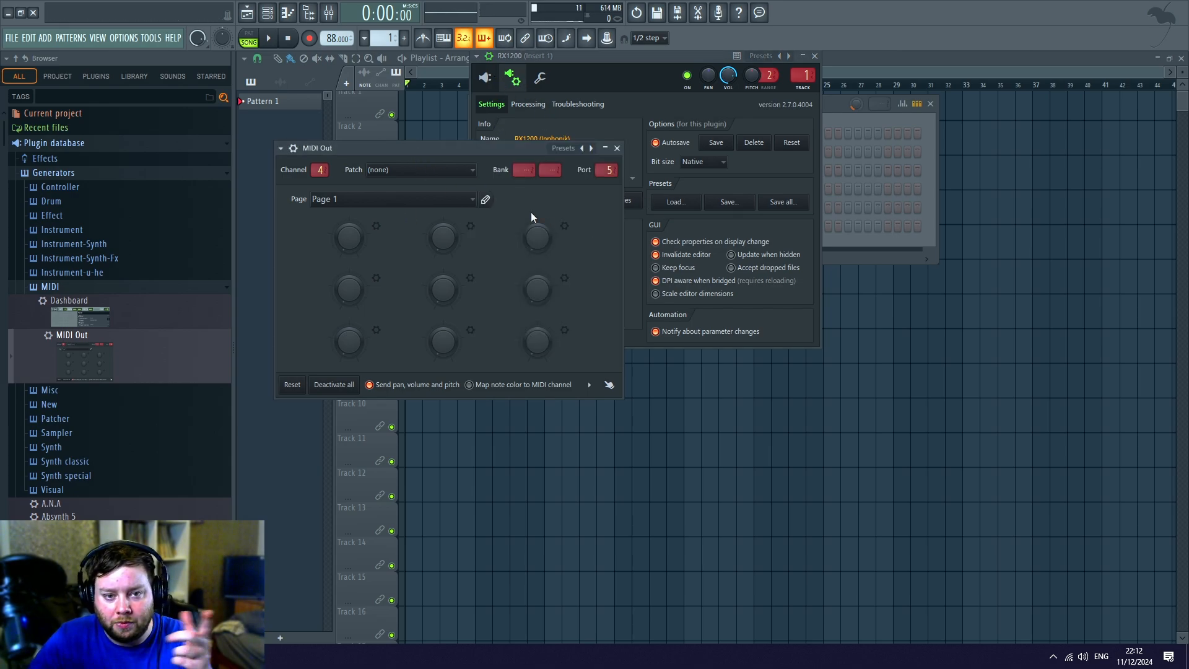
key("F6")
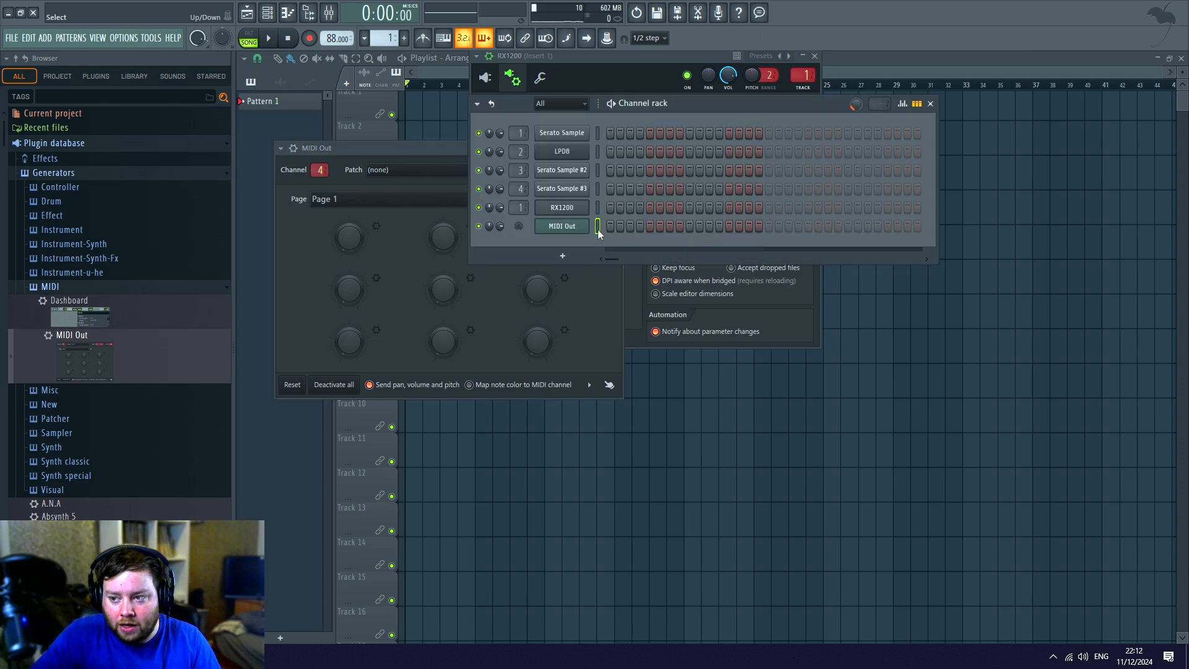
left_click(573, 226)
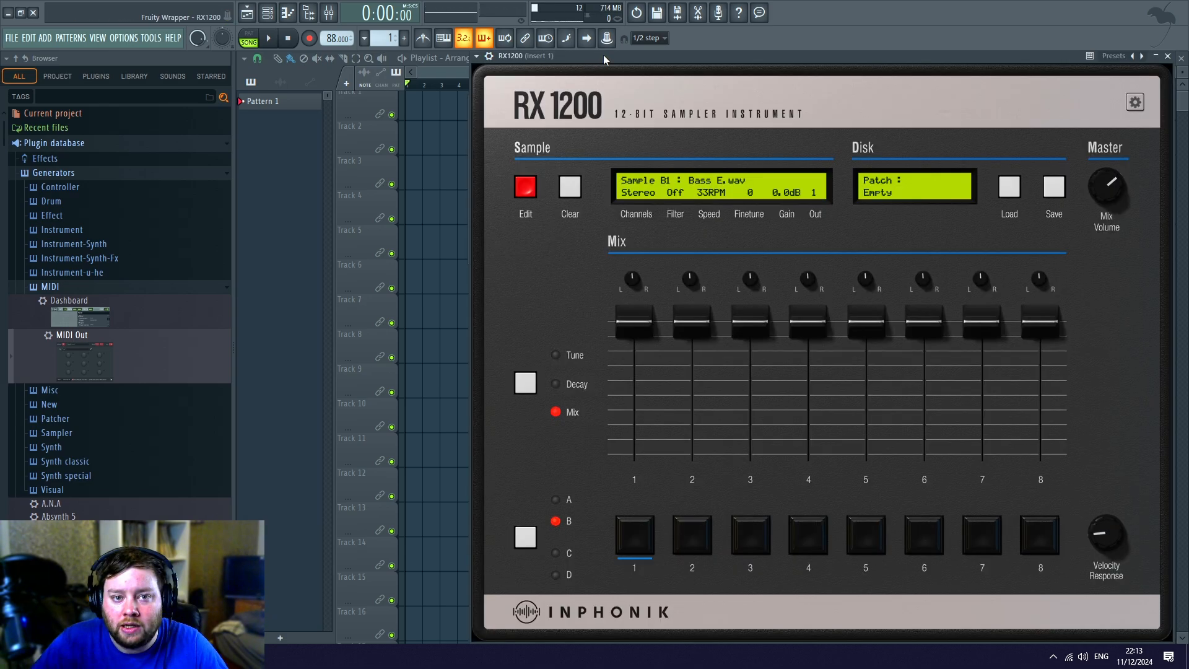
Move the RX1200 window clear of the playlist's edge and trigger the sample on pad A1.
left_click_drag(603, 54, 497, 57)
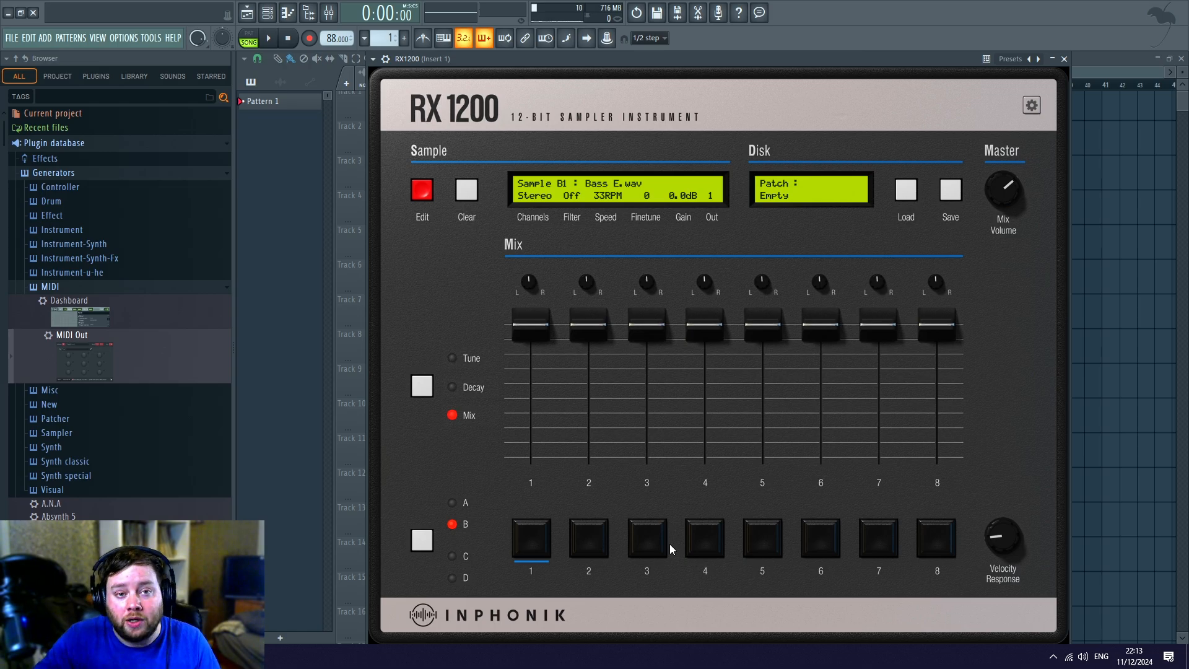
key("q")
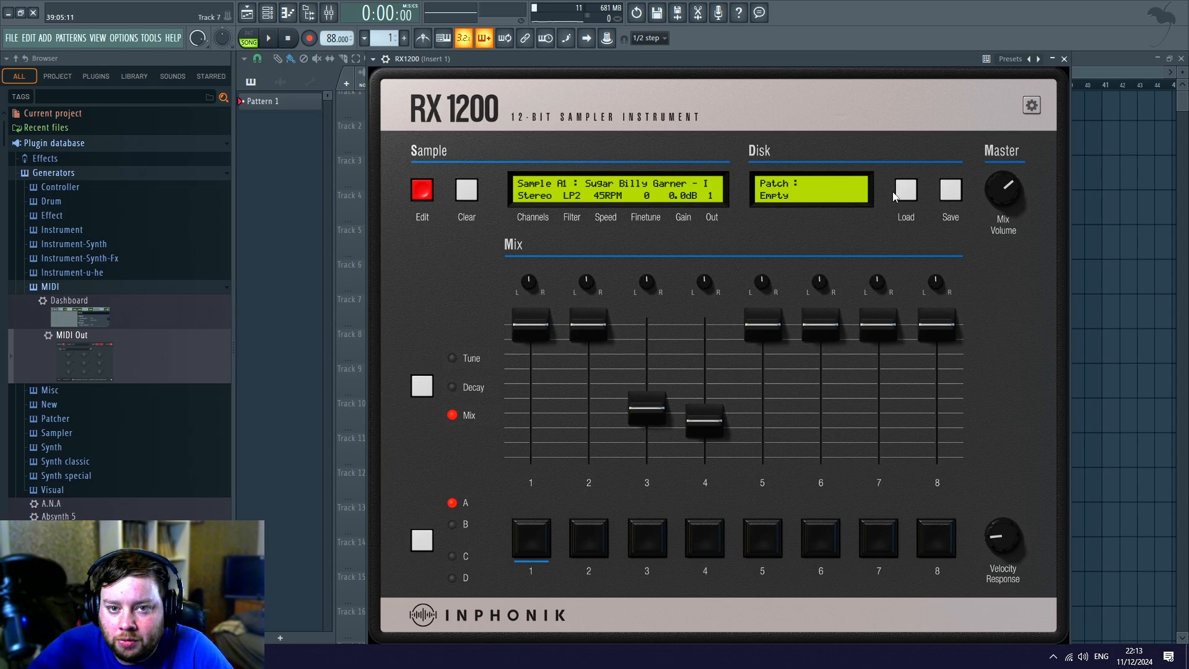
left_click_drag(741, 65, 691, 68)
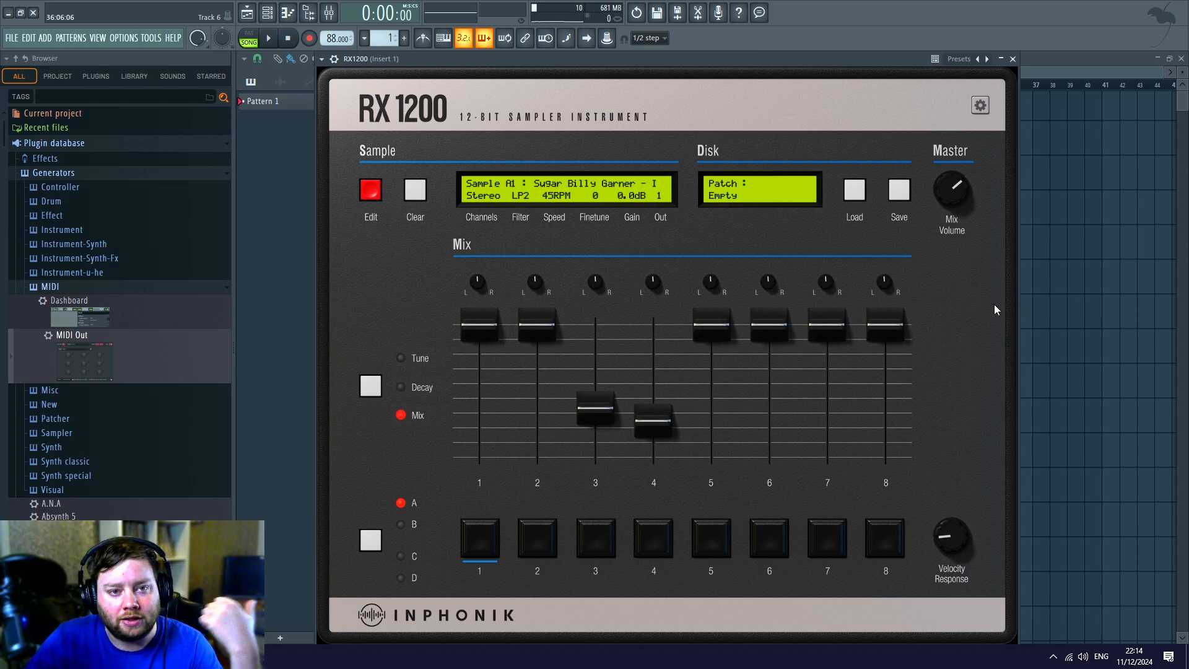
left_click(369, 190)
left_click(984, 627)
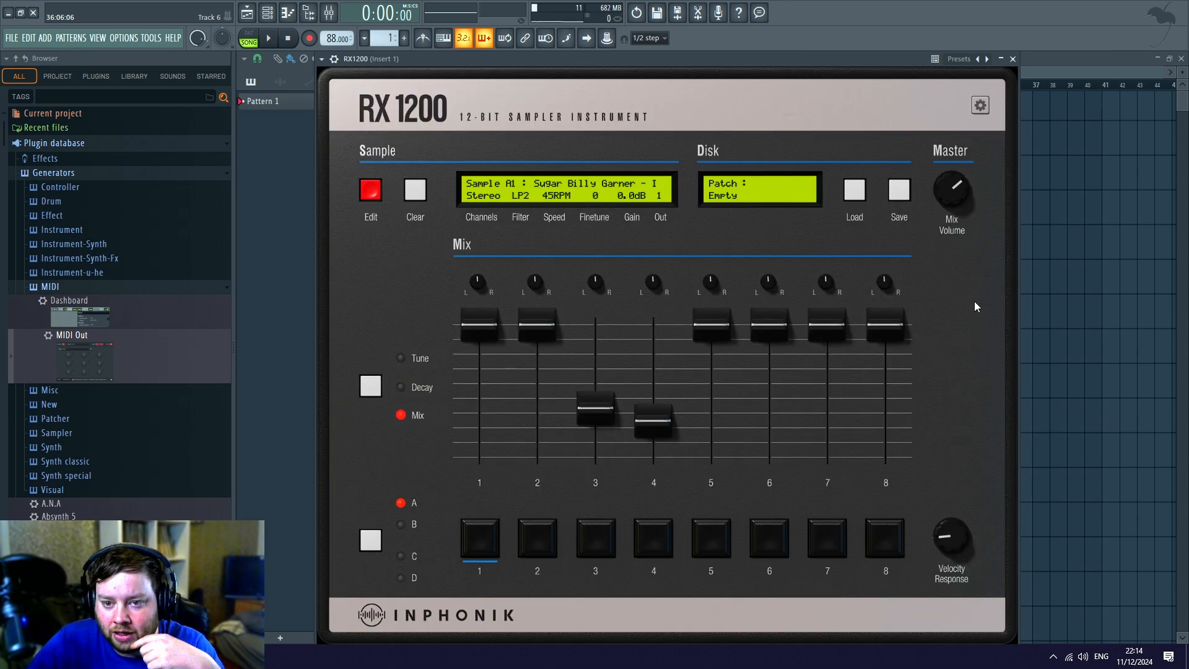
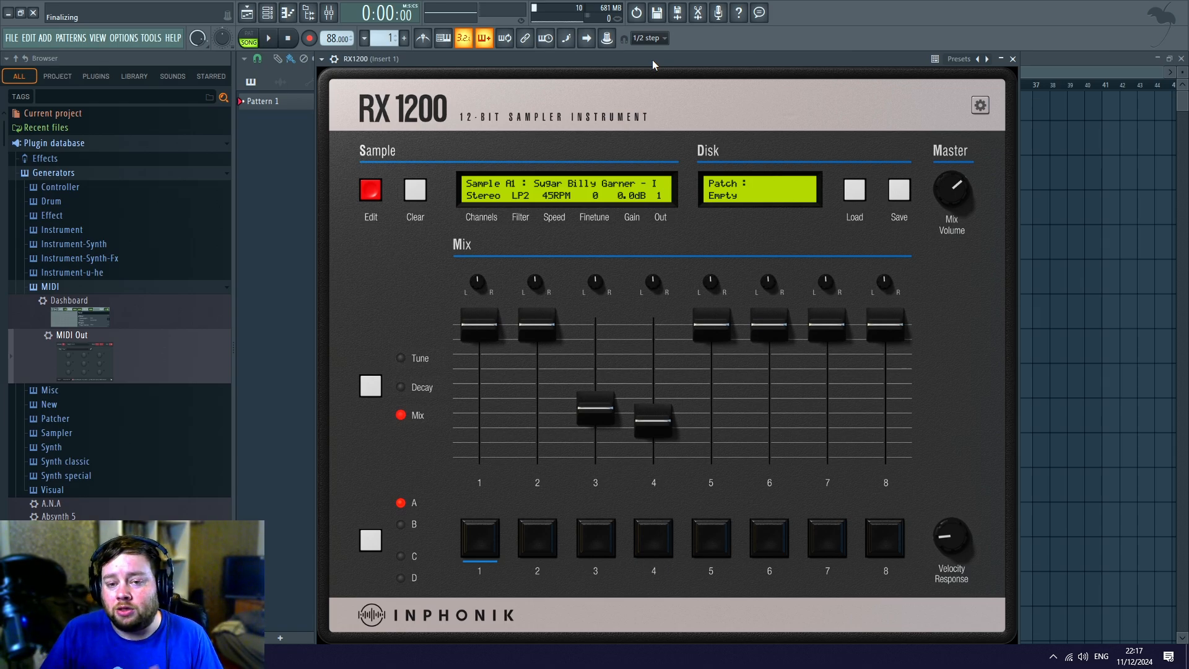
Play the RX1200 Test.flp arrangement and review the mix and decay faders of its RX1200 channel during playback.
key("space")
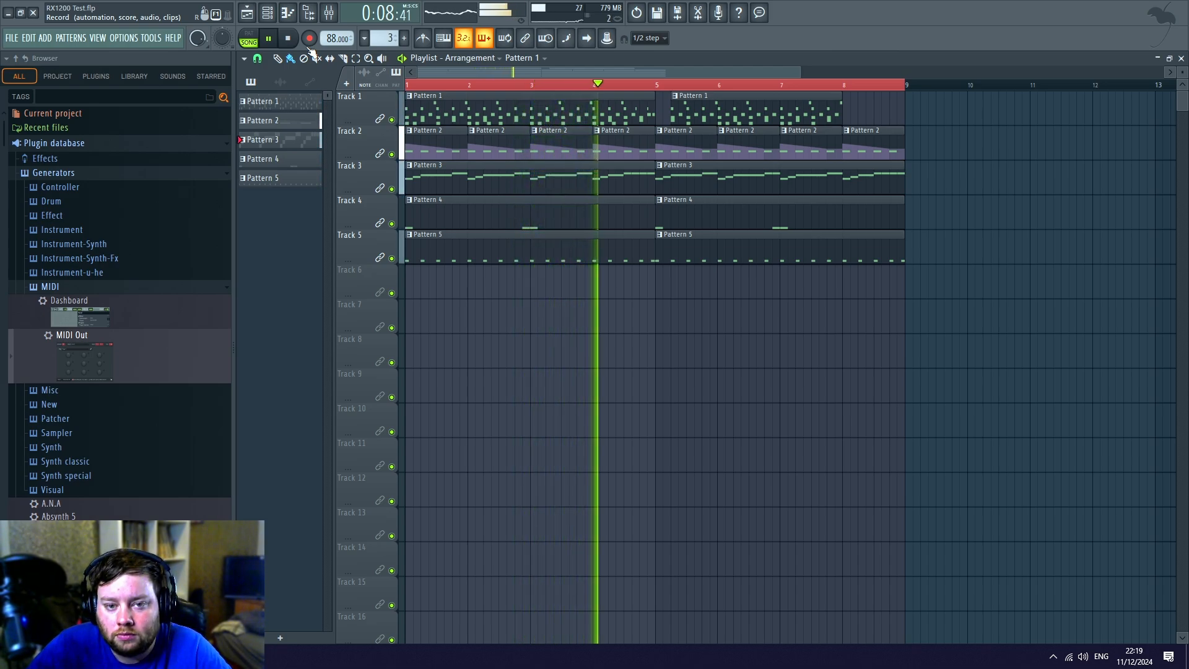
left_click(268, 13)
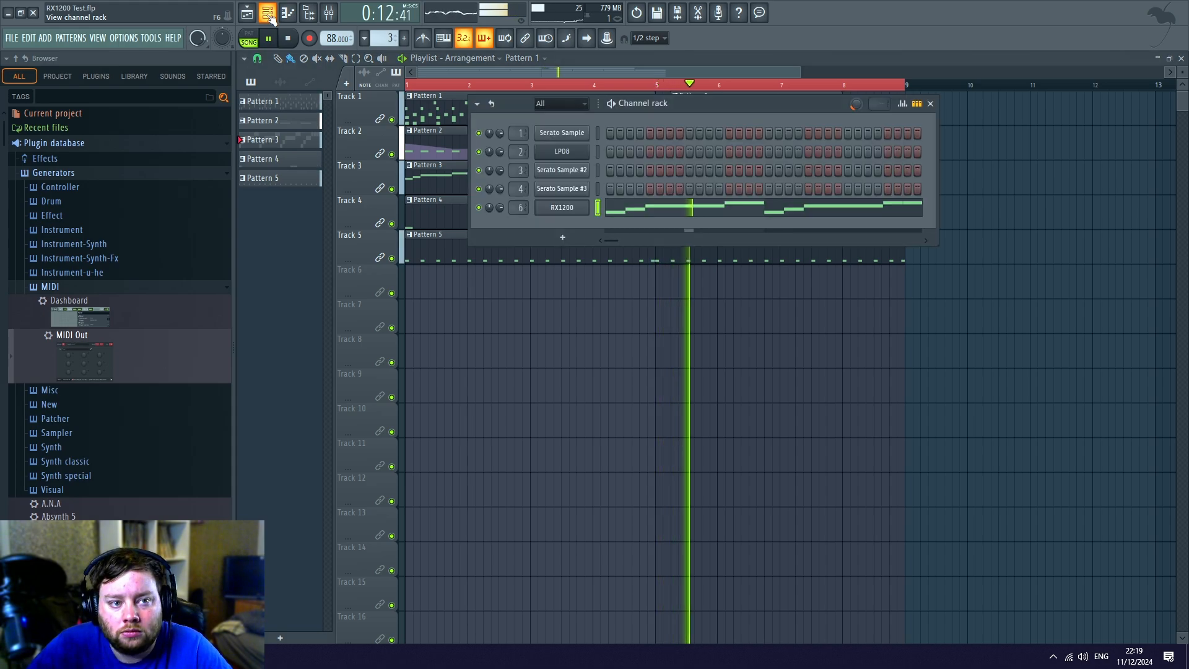
left_click(562, 208)
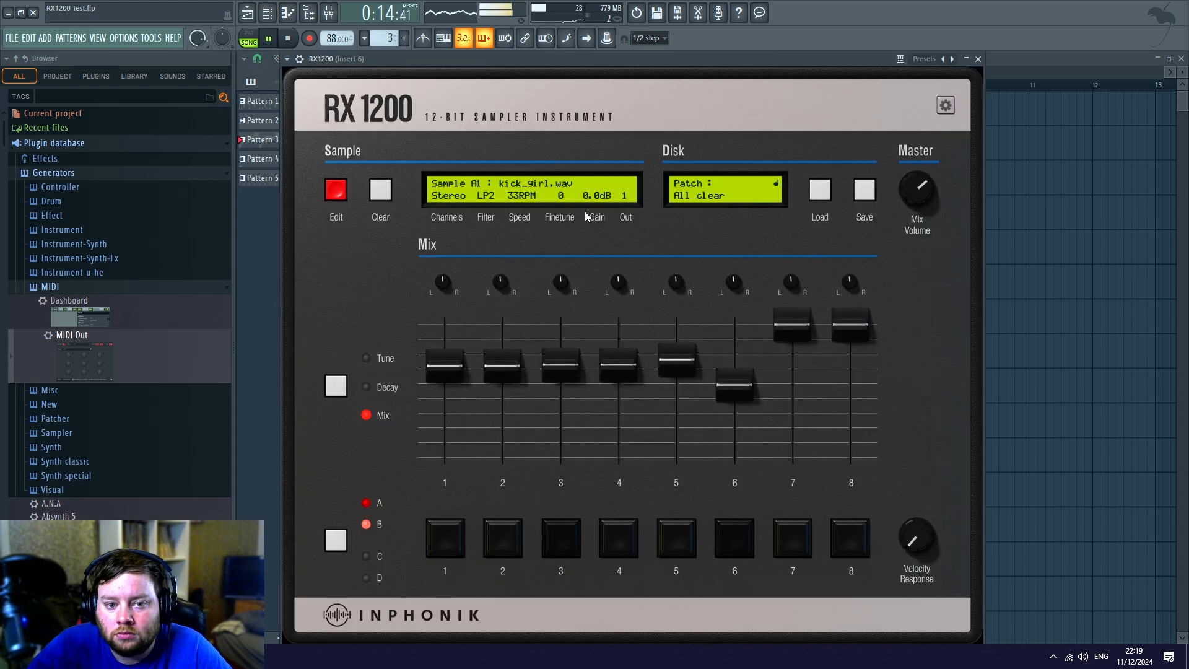
left_click(334, 388)
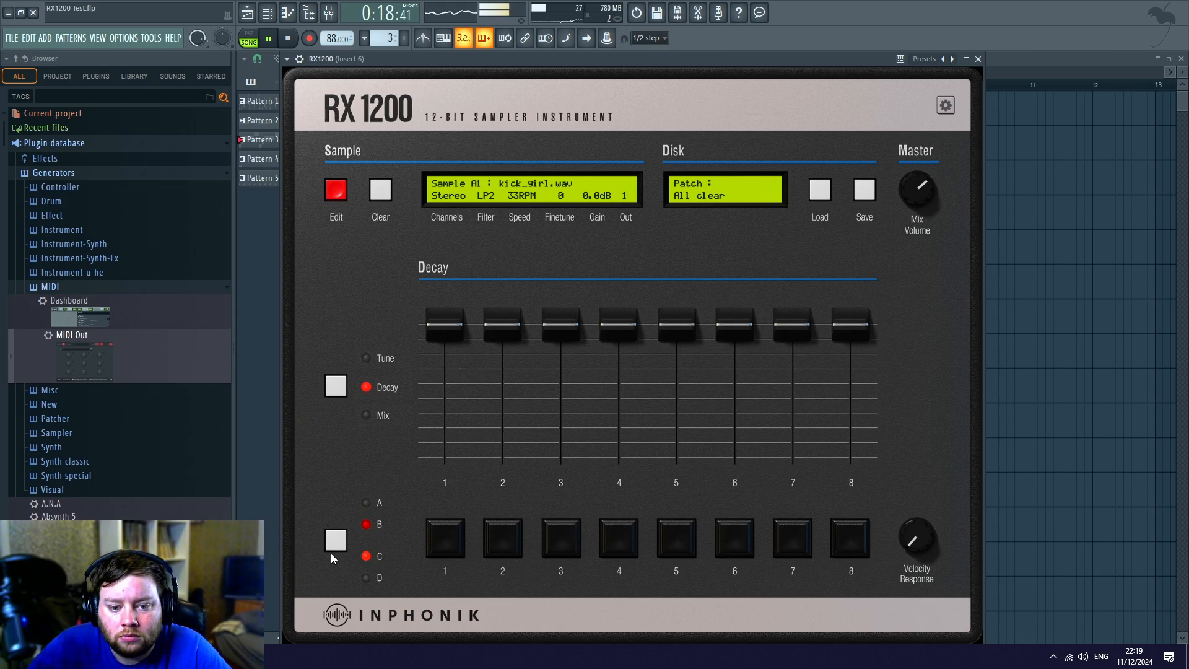
left_click(337, 194)
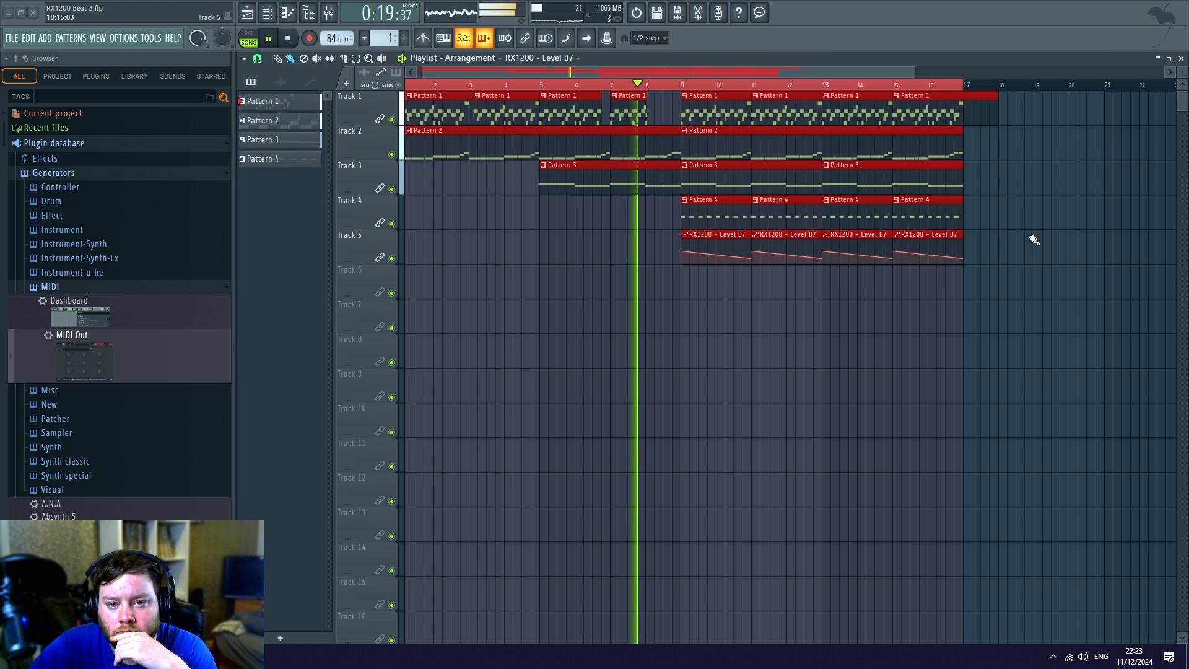
Open the RX1200 channel of RX1200 Beat 3.flp during playback and review the tune, decay and mix faders of bank A.
key("F6")
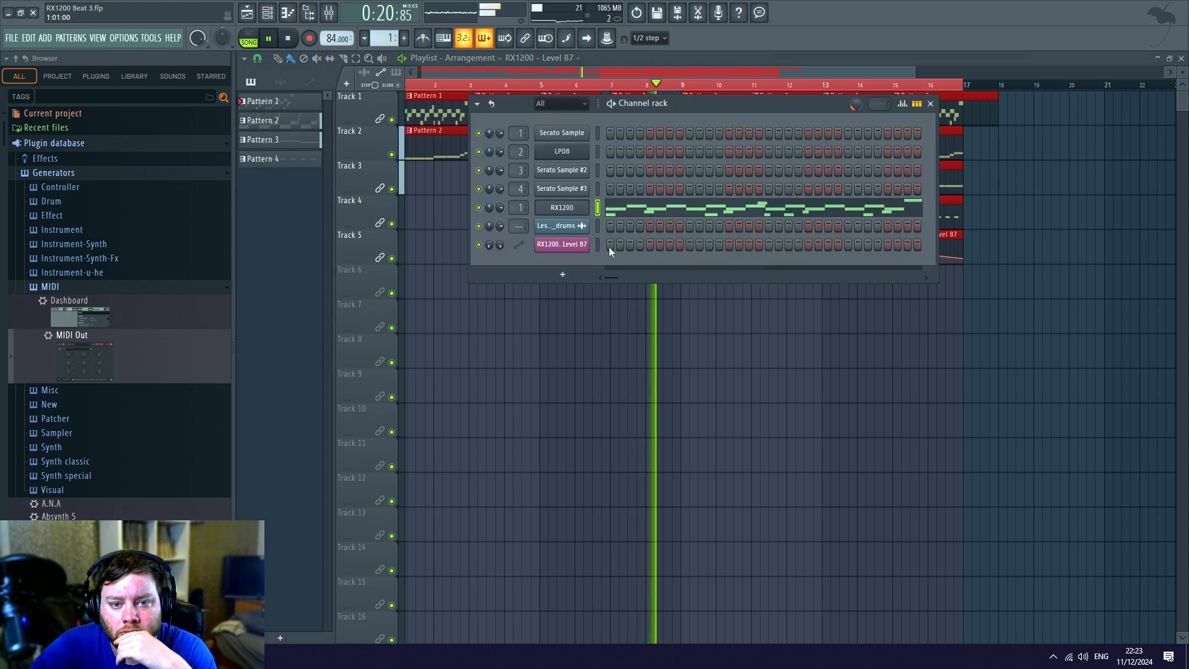
left_click(562, 208)
left_click(399, 385)
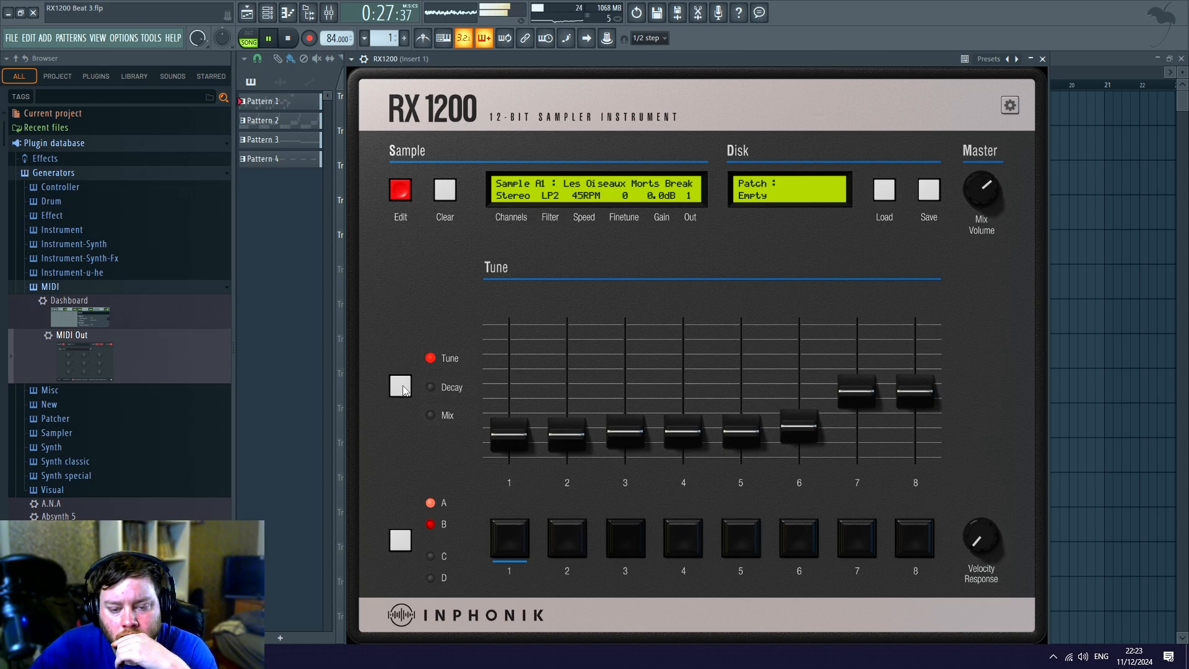
left_click(401, 387)
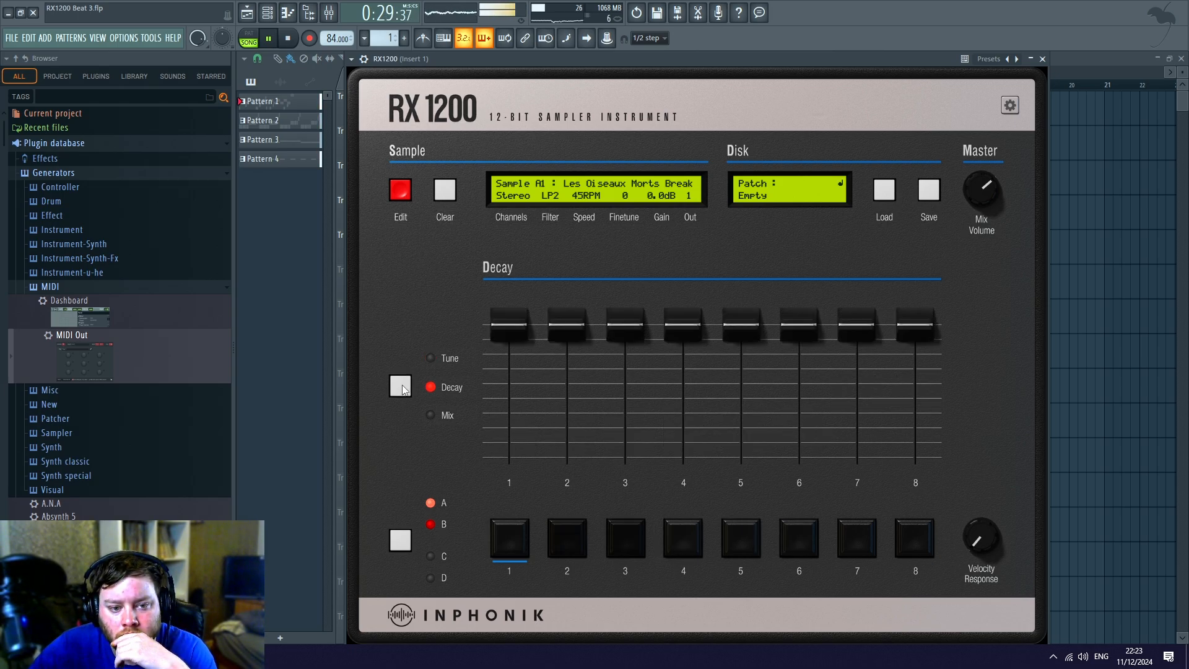
left_click(401, 387)
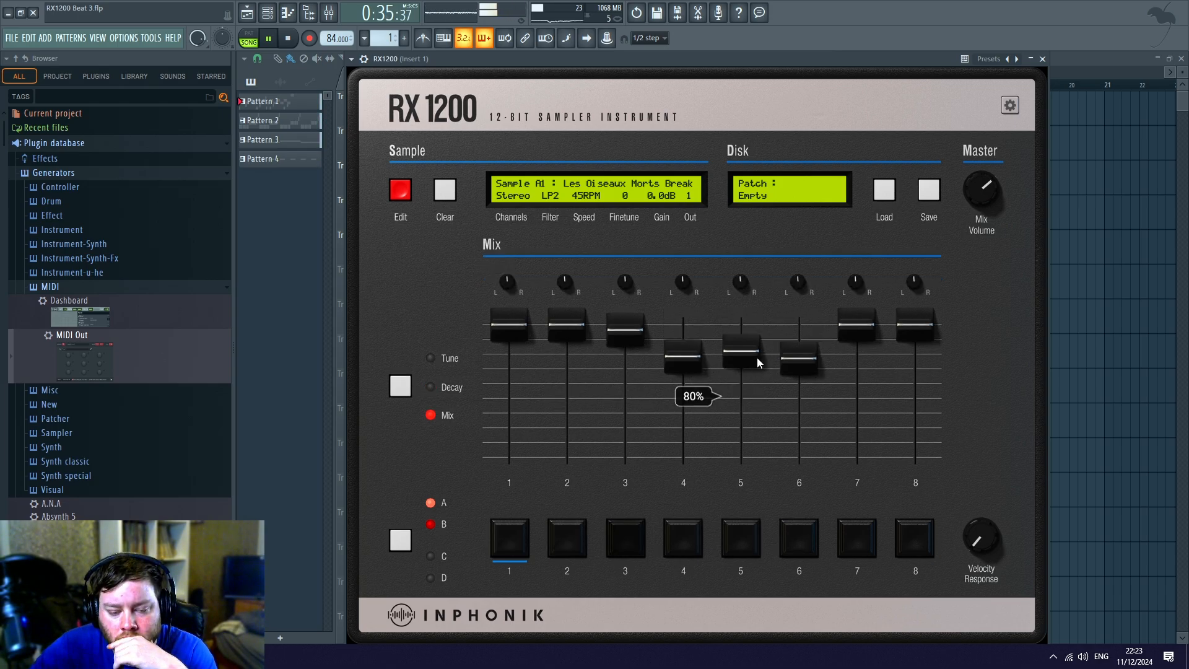
Review the tune, decay and mix faders of bank B while RX1200 Beat 3.flp plays.
left_click(400, 384)
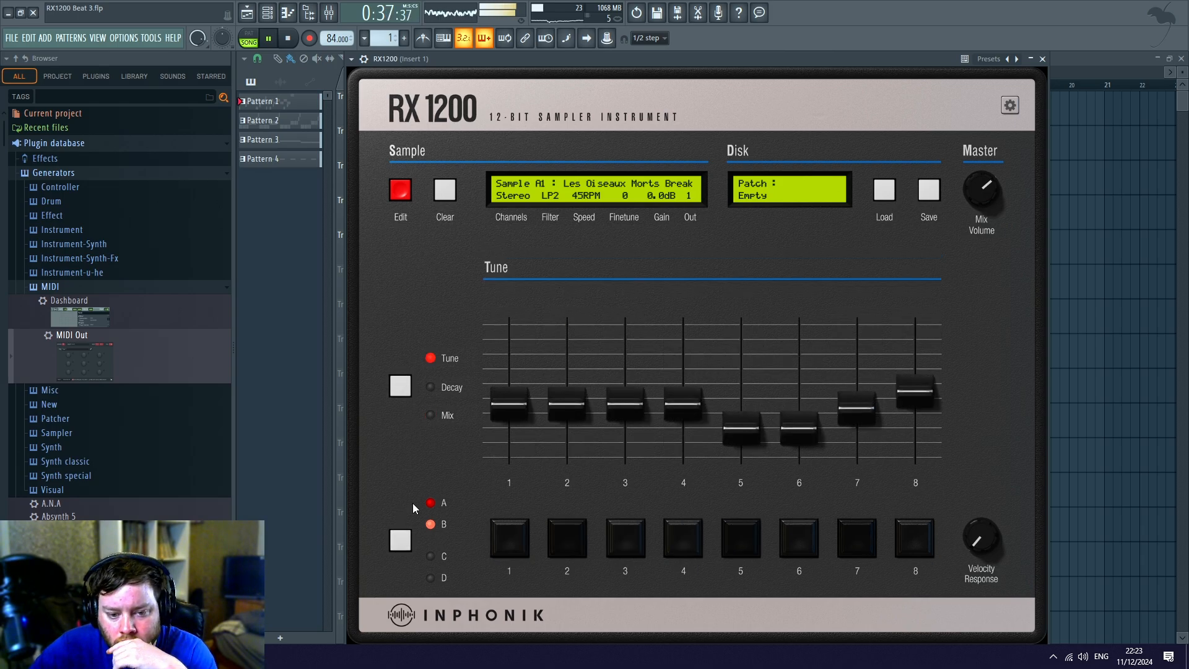
left_click(399, 387)
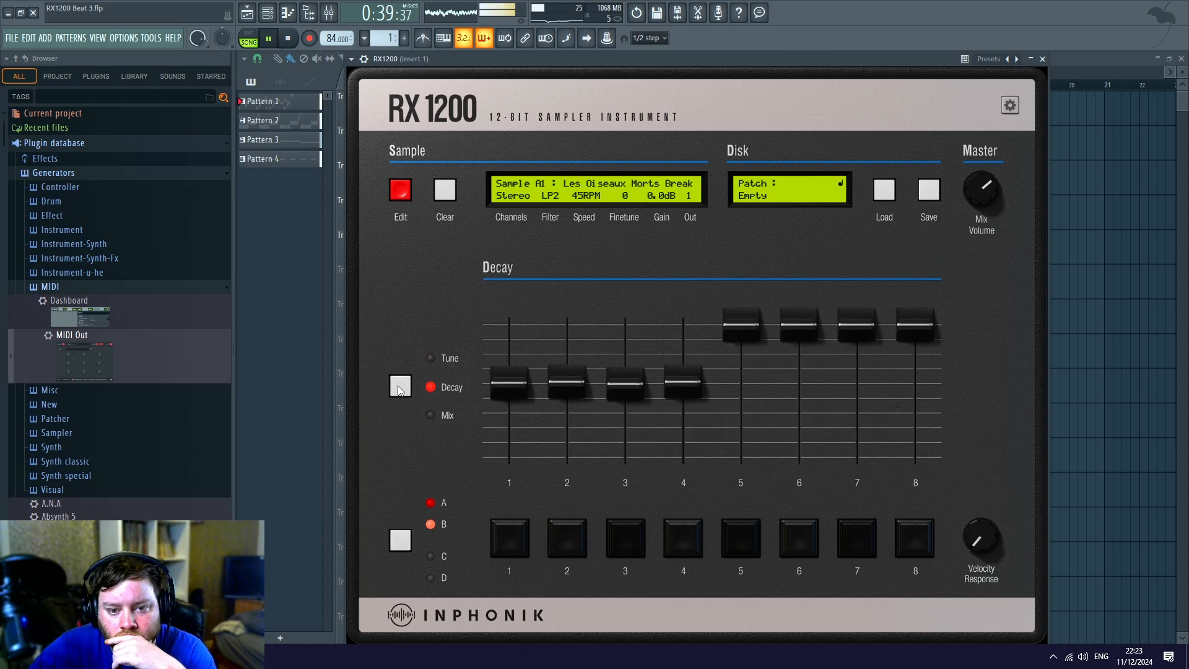
left_click(399, 387)
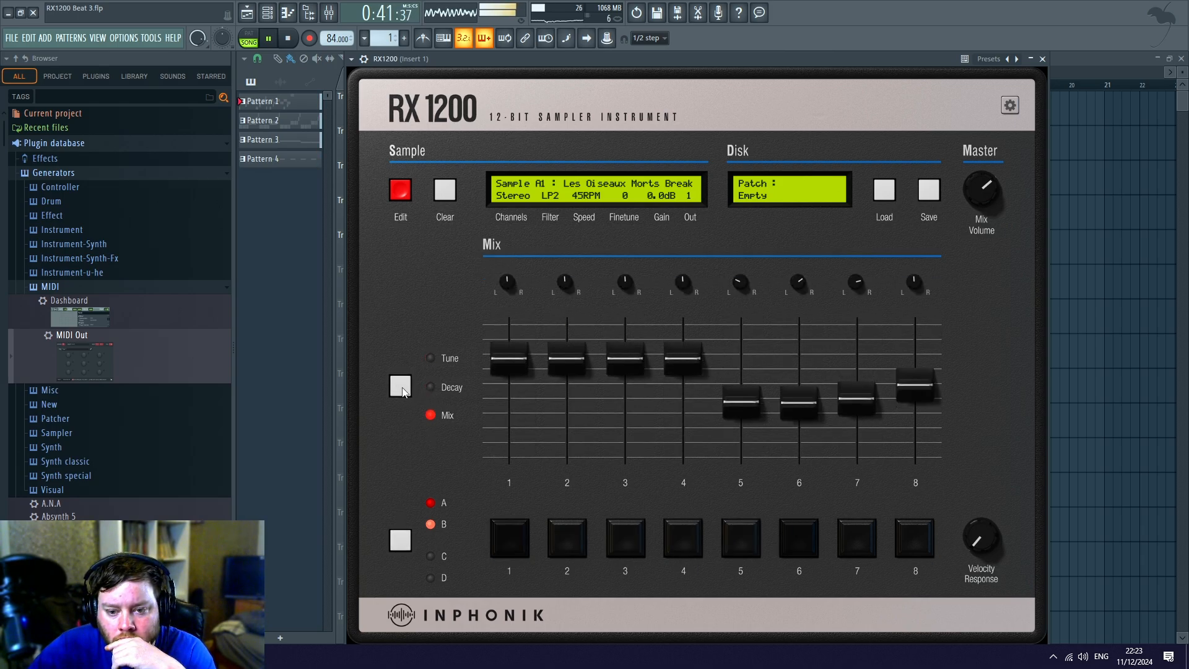
left_click(1057, 284)
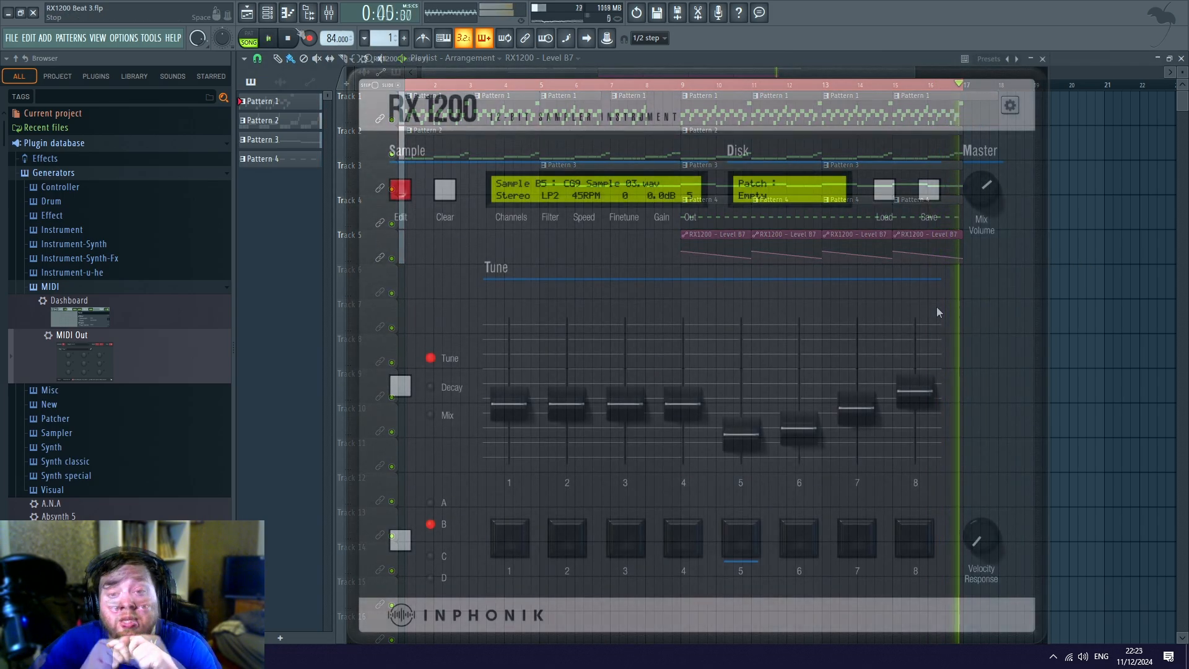